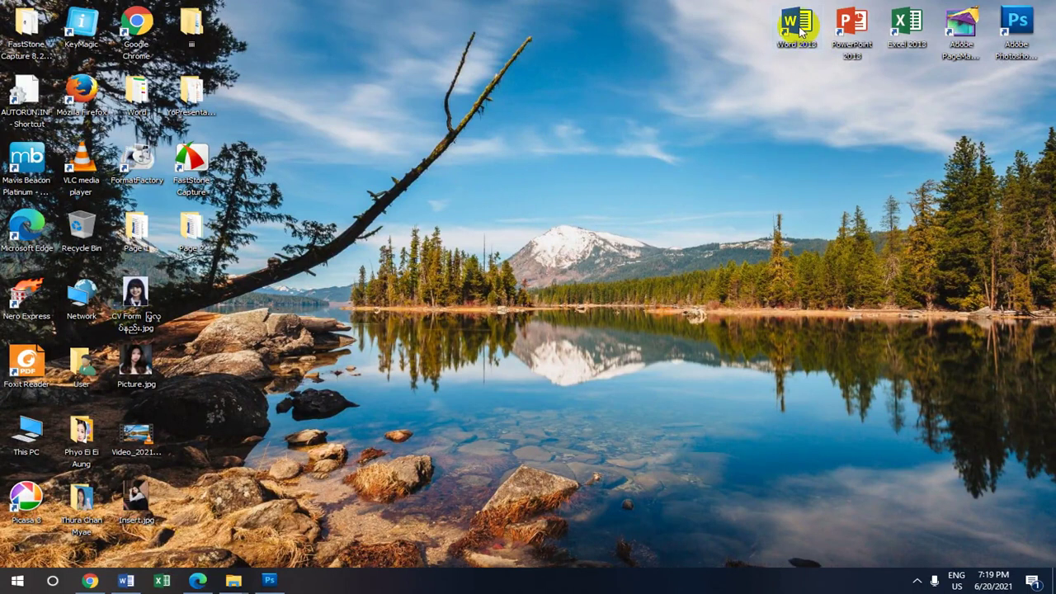
Step: Restore the Word window on Document1 and place the cursor after 'Picture'
{"action": "left_click", "coordinate": [135, 583]}
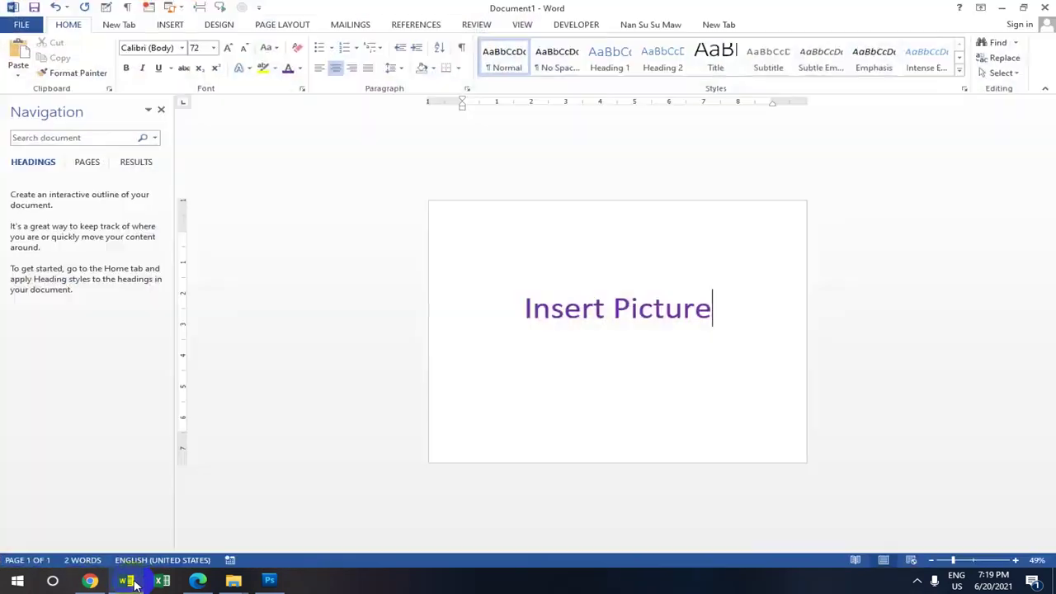
{"action": "left_click", "coordinate": [753, 309]}
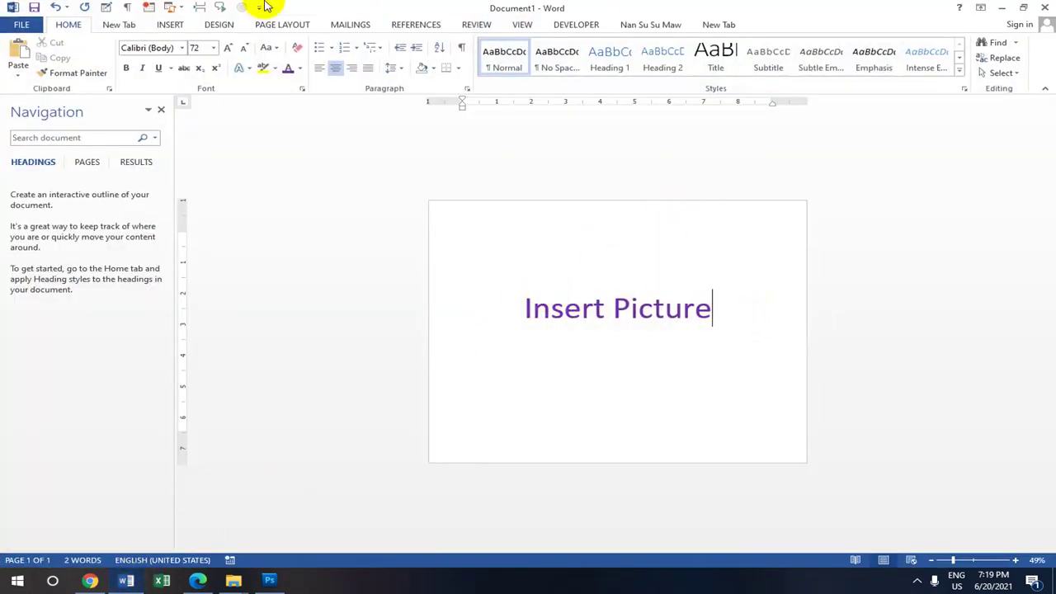
Step: Insert a page break before the 'Insert Picture' heading, leaving page 1 blank
{"action": "left_click", "coordinate": [169, 25]}
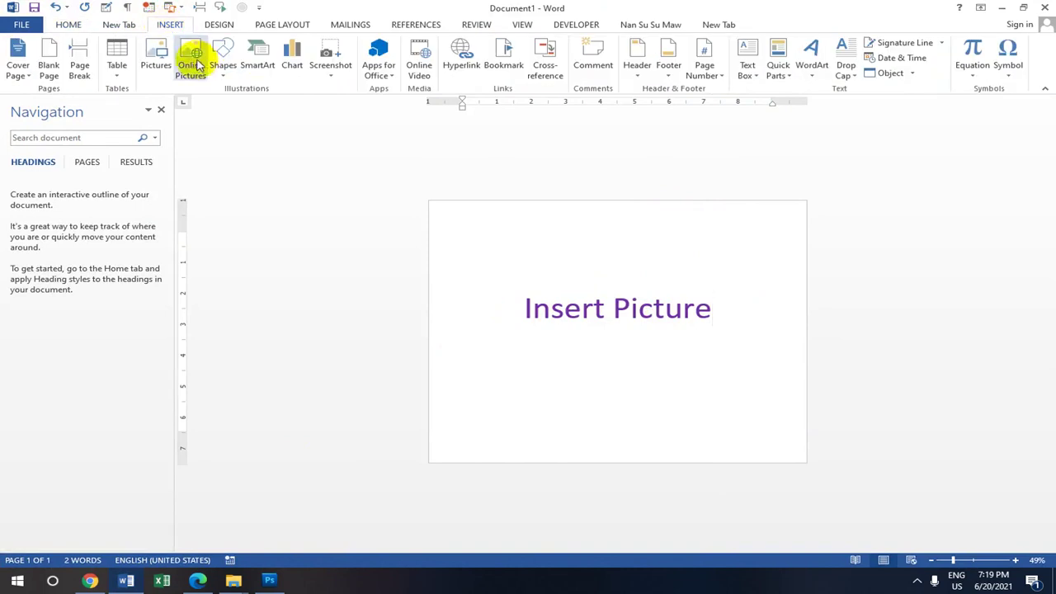
{"action": "left_click", "coordinate": [116, 71]}
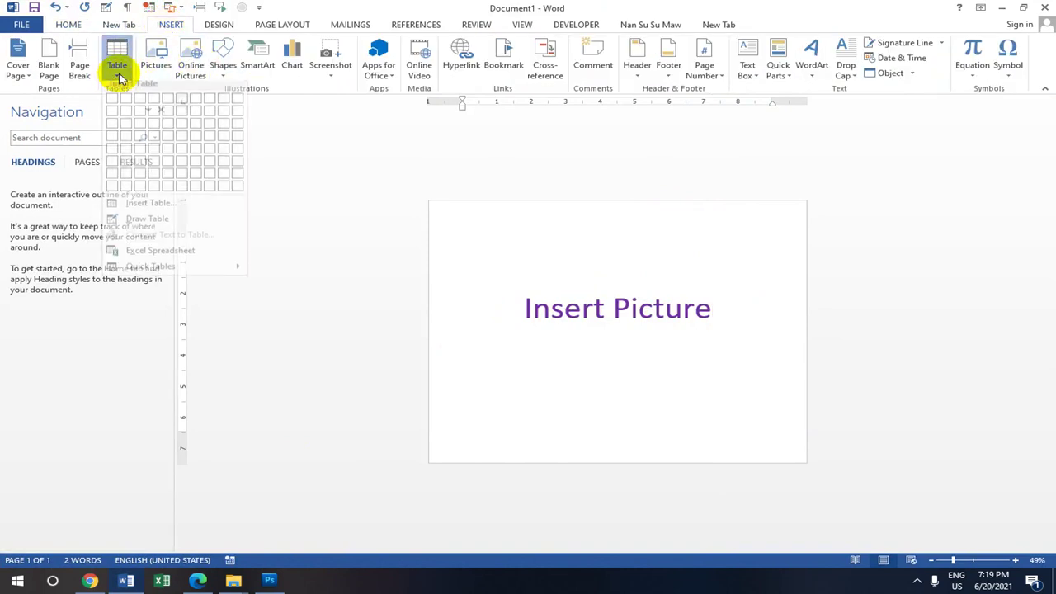
{"action": "left_click", "coordinate": [306, 133]}
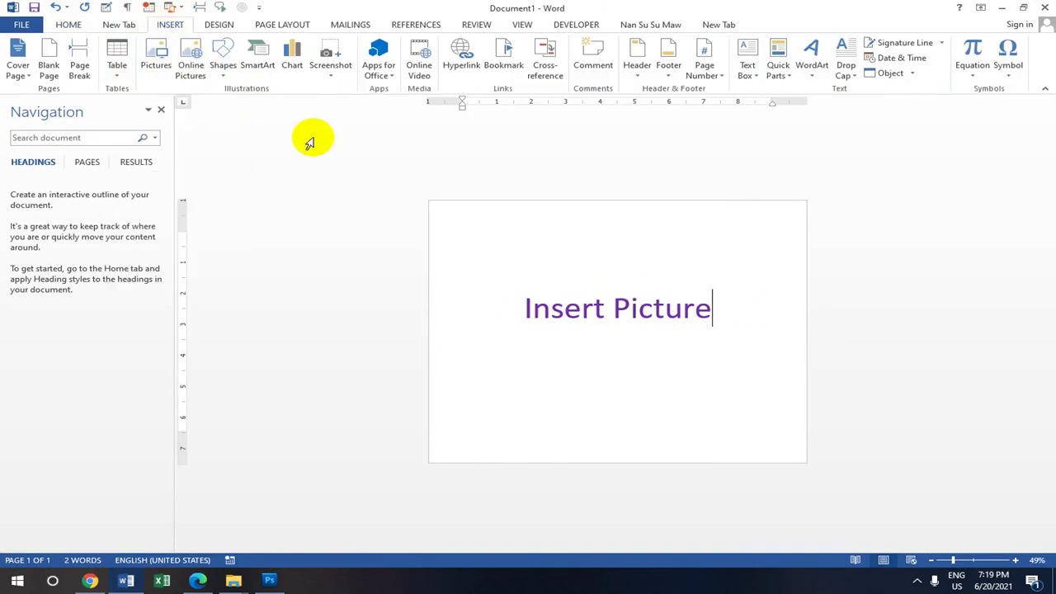
{"action": "left_click", "coordinate": [116, 72]}
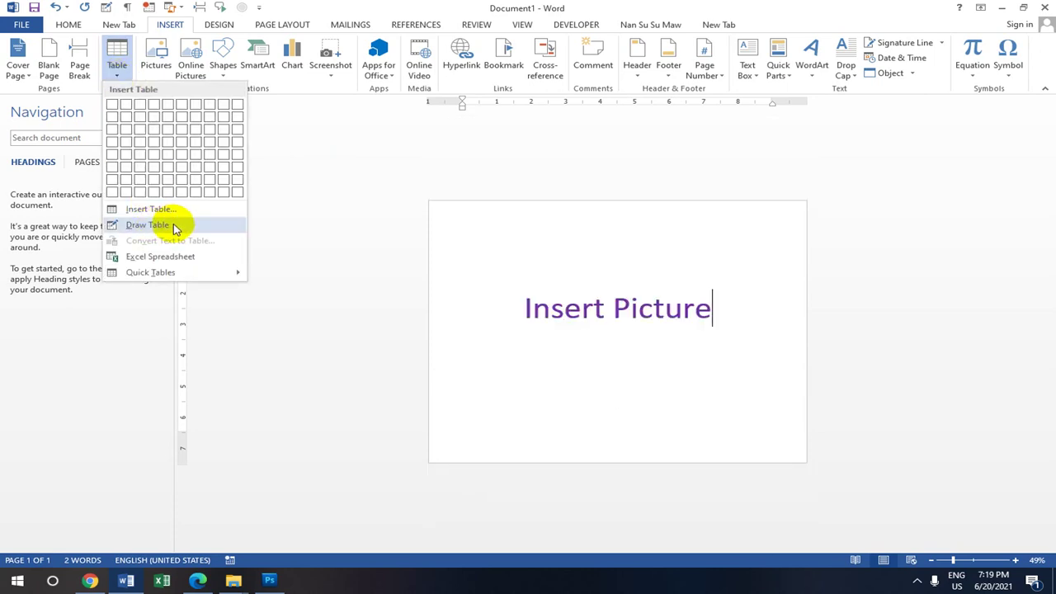
{"action": "left_click", "coordinate": [313, 151]}
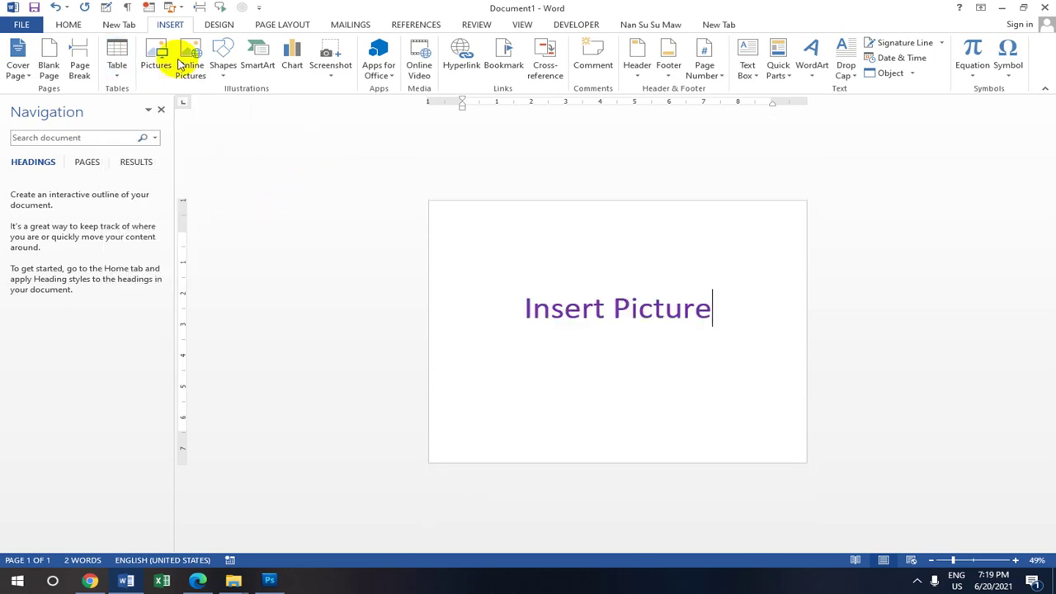
{"action": "mouse_move", "coordinate": [615, 308]}
{"action": "left_mouse_down"}
{"action": "mouse_move", "coordinate": [725, 307]}
{"action": "mouse_move", "coordinate": [516, 306]}
{"action": "left_mouse_up"}
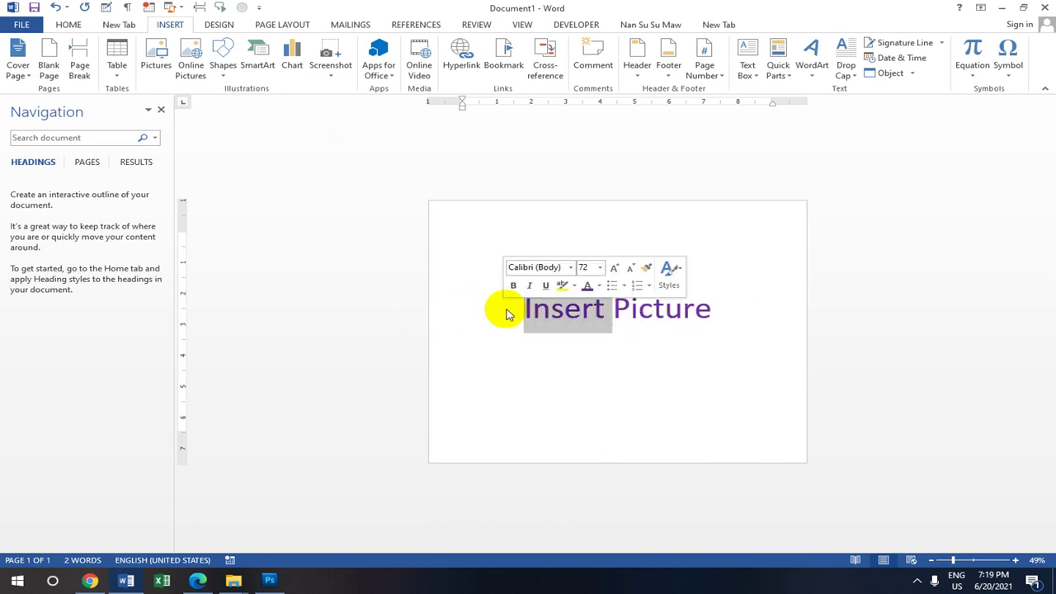
{"action": "left_click", "coordinate": [525, 307]}
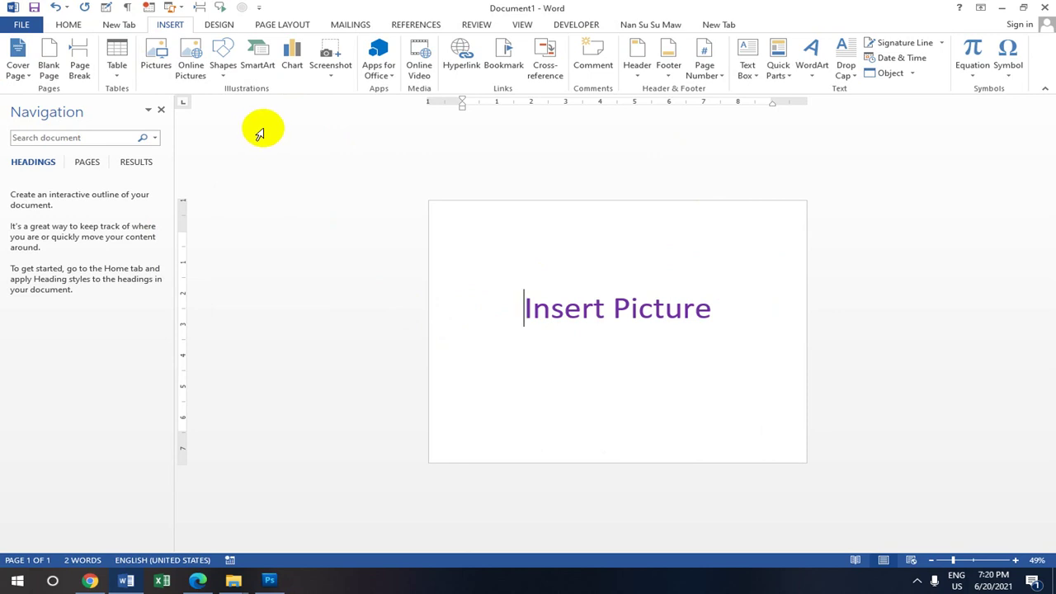
{"action": "key", "text": "ctrl+Return"}
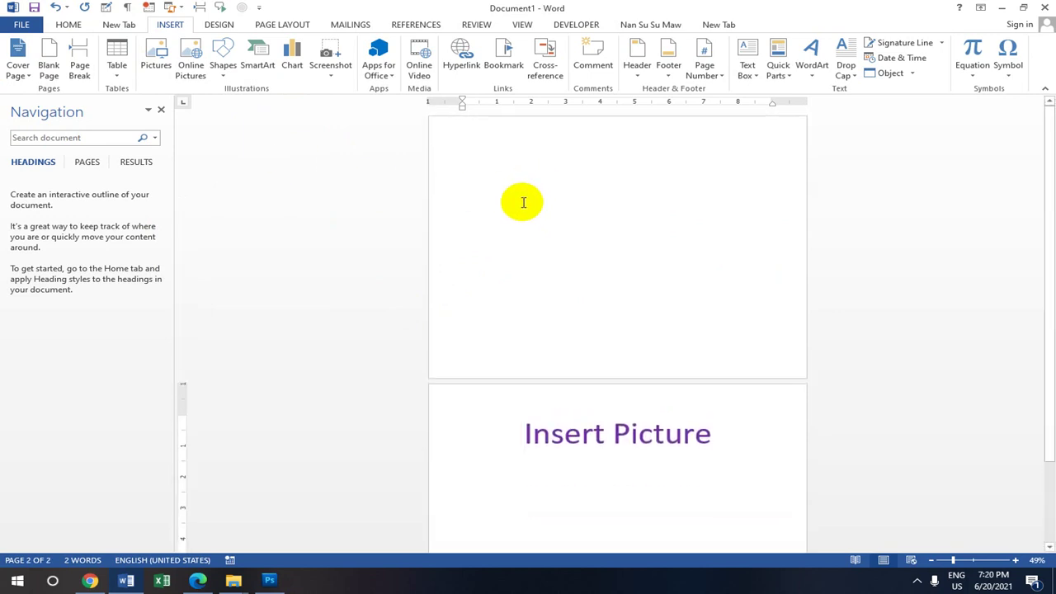
Step: Change the page orientation to Portrait from Page Layout > Orientation
{"action": "left_click", "coordinate": [460, 176]}
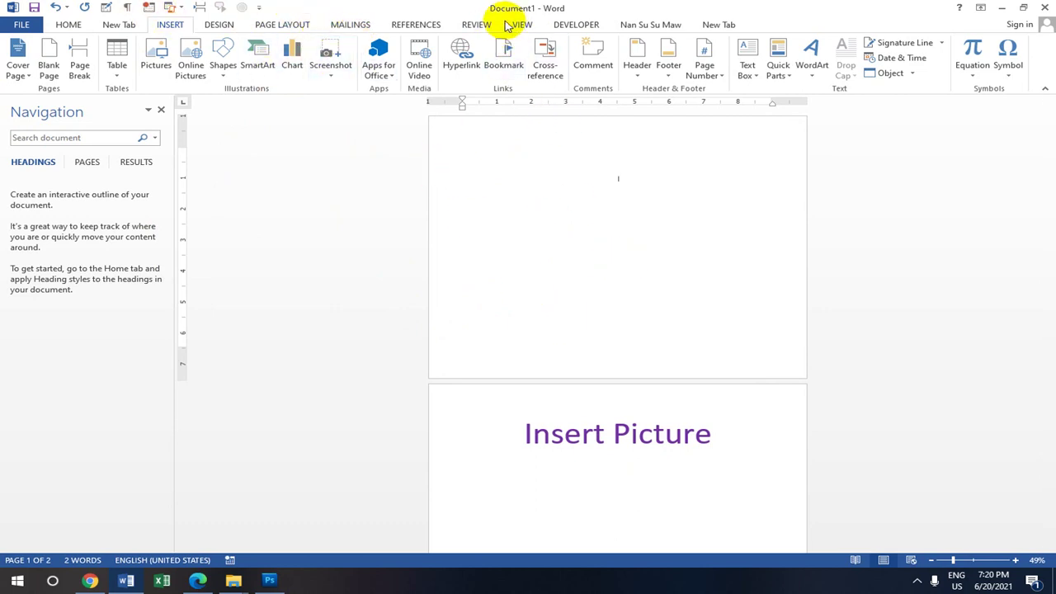
{"action": "left_click", "coordinate": [293, 26]}
{"action": "left_click", "coordinate": [64, 77]}
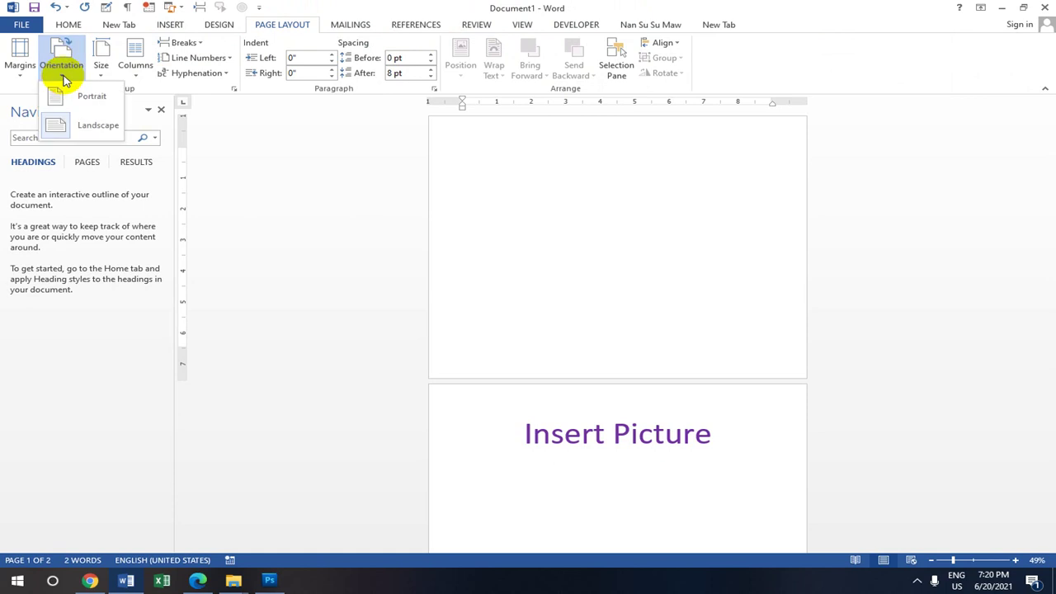
{"action": "left_click", "coordinate": [93, 99]}
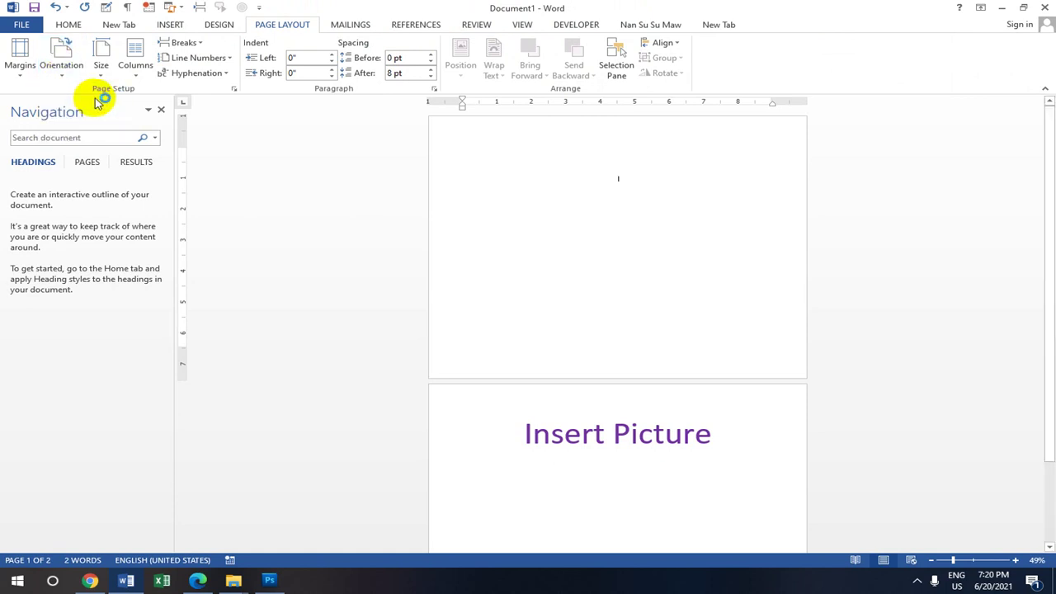
{"action": "left_click", "coordinate": [168, 25]}
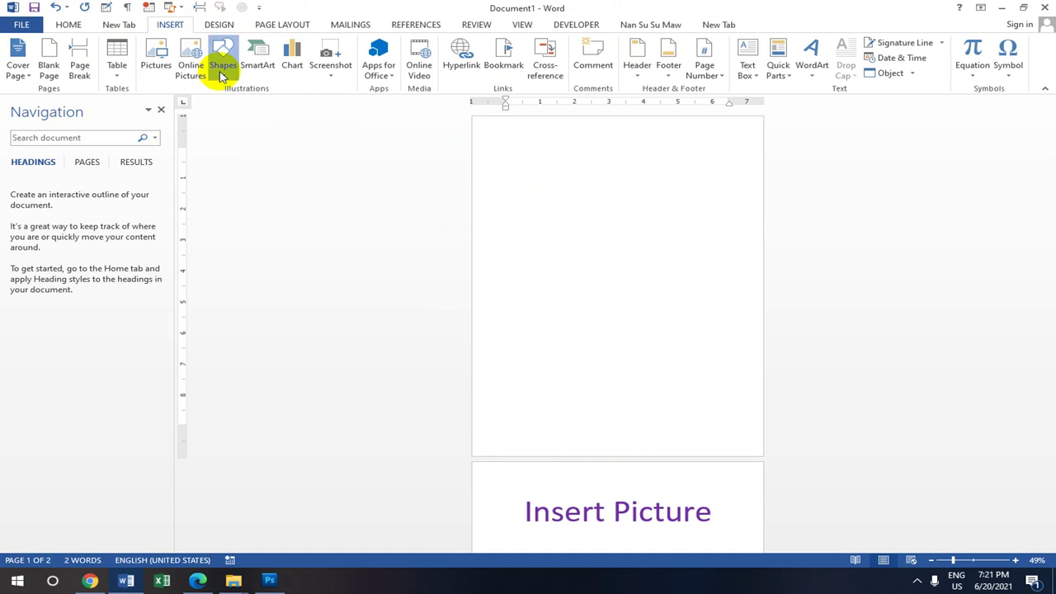
Step: Draw a light-blue oval circle near the top of the blank first page
{"action": "left_click", "coordinate": [221, 75]}
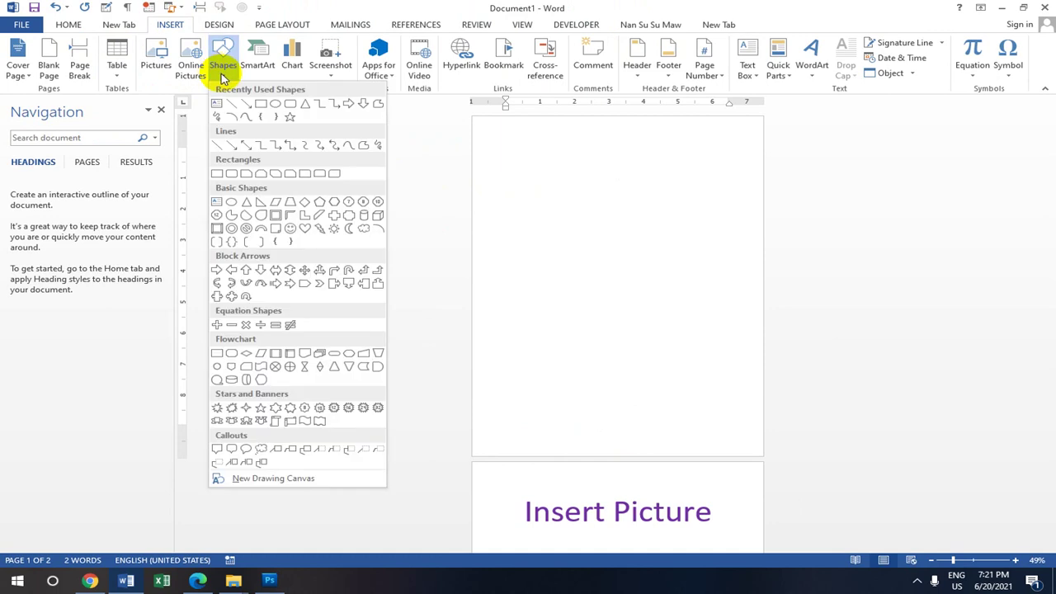
{"action": "left_click", "coordinate": [277, 105]}
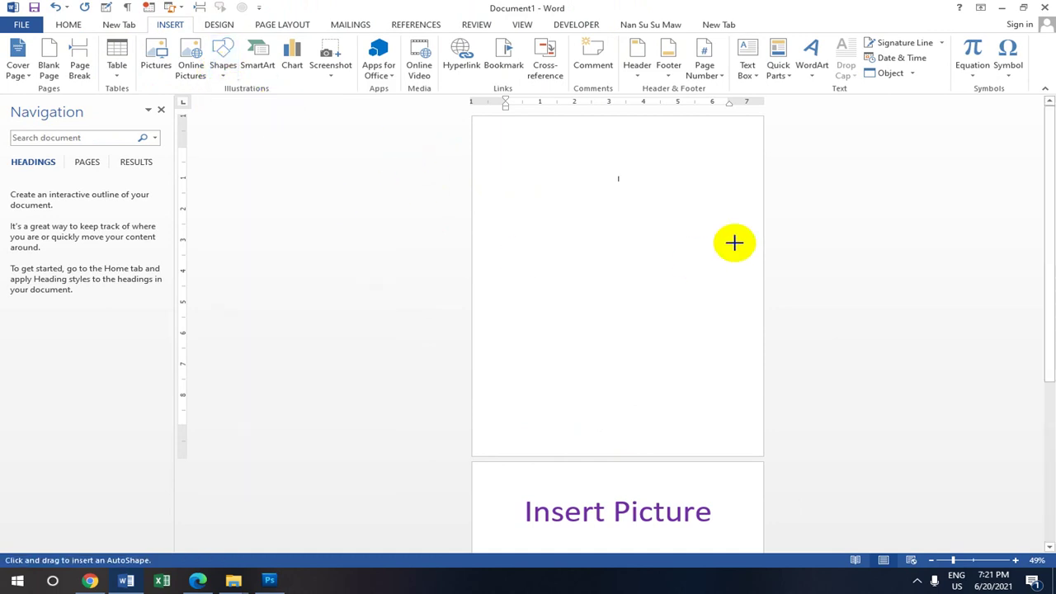
{"action": "left_click_drag", "start_coordinate": [570, 189], "coordinate": [670, 287]}
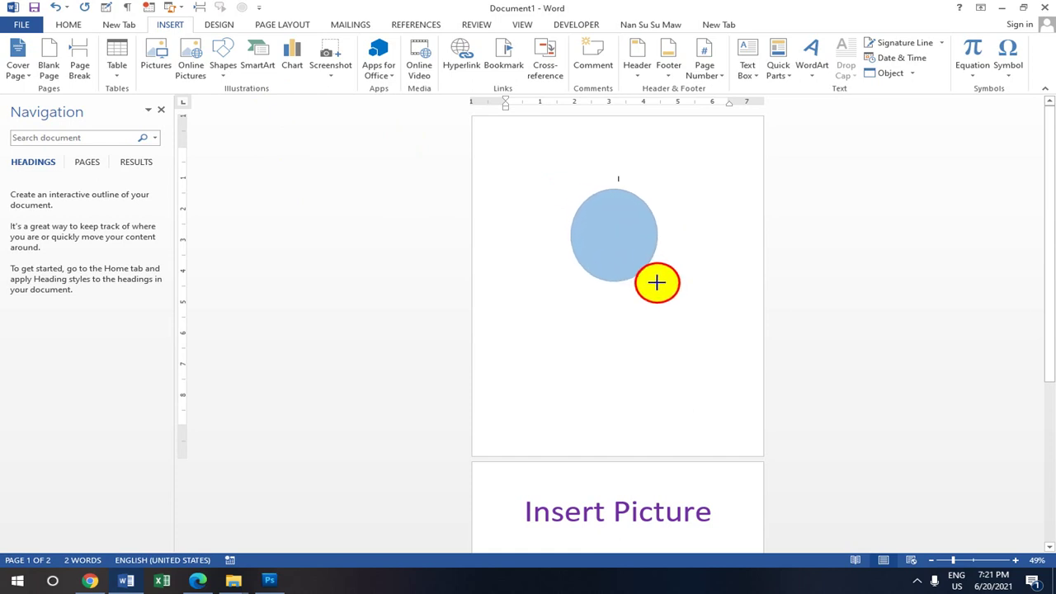
{"action": "mouse_move", "coordinate": [679, 283]}
{"action": "left_mouse_down"}
{"action": "mouse_move", "coordinate": [678, 293]}
{"action": "mouse_move", "coordinate": [677, 271]}
{"action": "mouse_move", "coordinate": [684, 288]}
{"action": "left_mouse_up"}
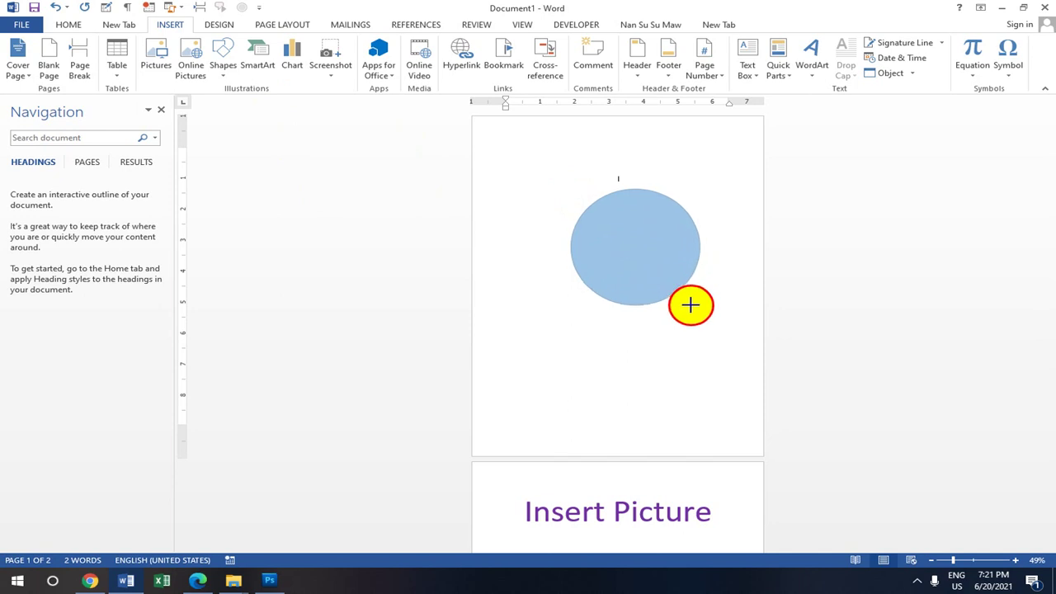
{"action": "left_click_drag", "start_coordinate": [688, 297], "coordinate": [700, 304]}
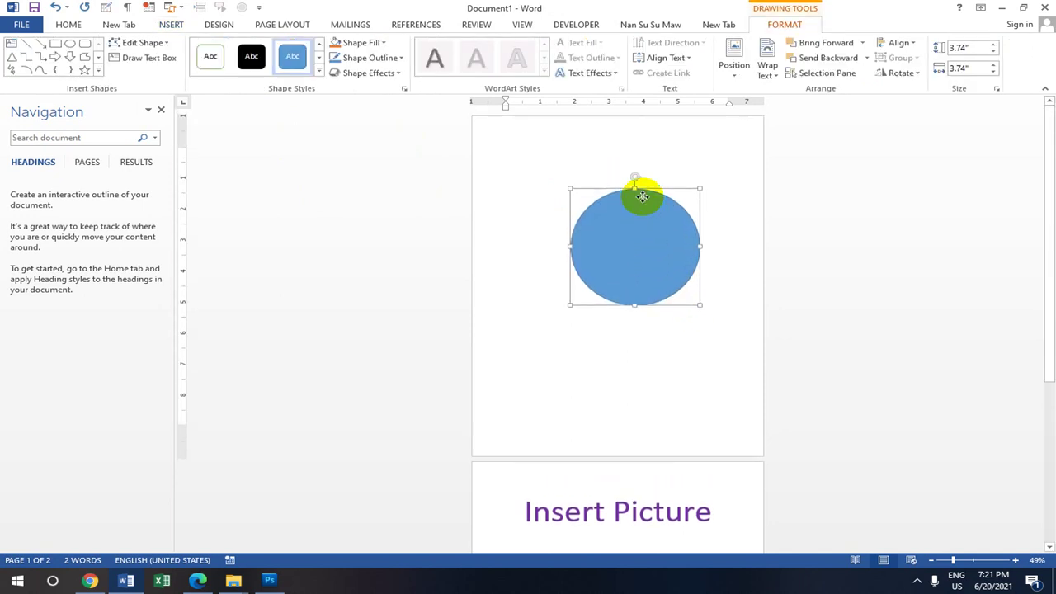
Step: Open the Format Shape pane and give the circle a 4½ pt outline weight
{"action": "right_click", "coordinate": [642, 197]}
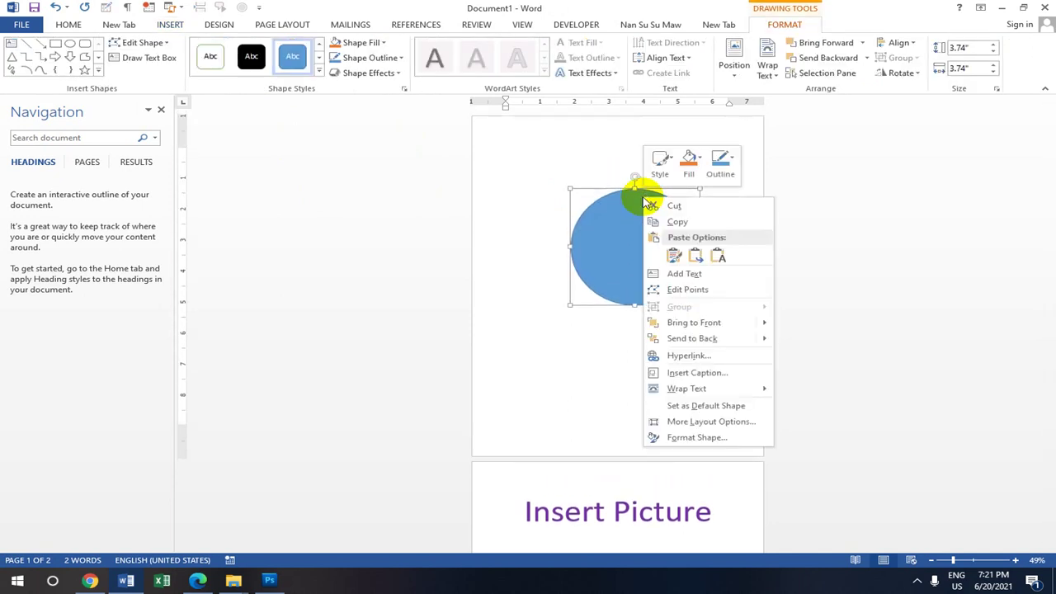
{"action": "left_click", "coordinate": [697, 438]}
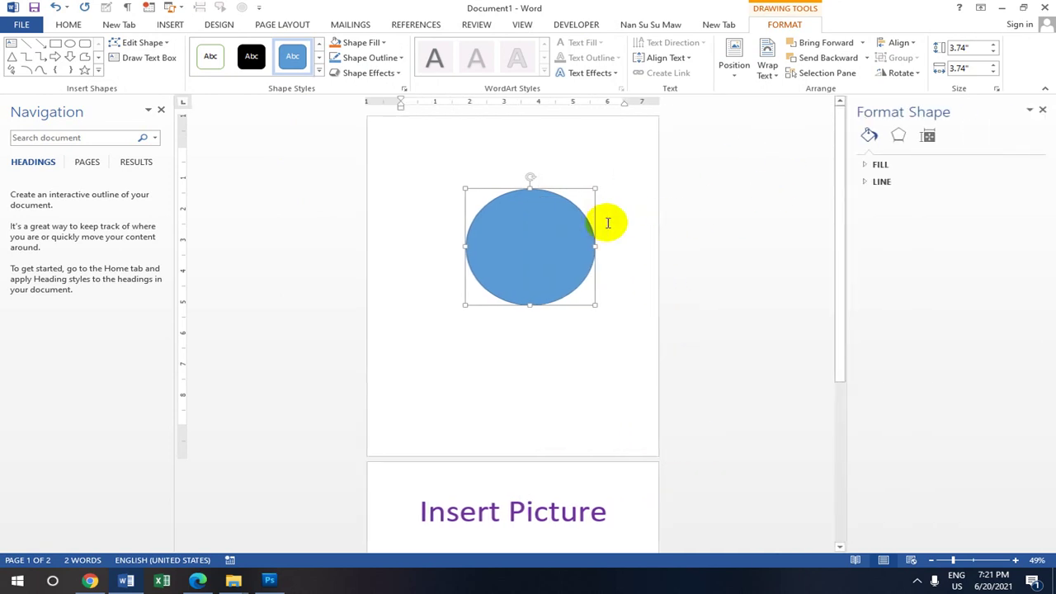
{"action": "right_click", "coordinate": [540, 234]}
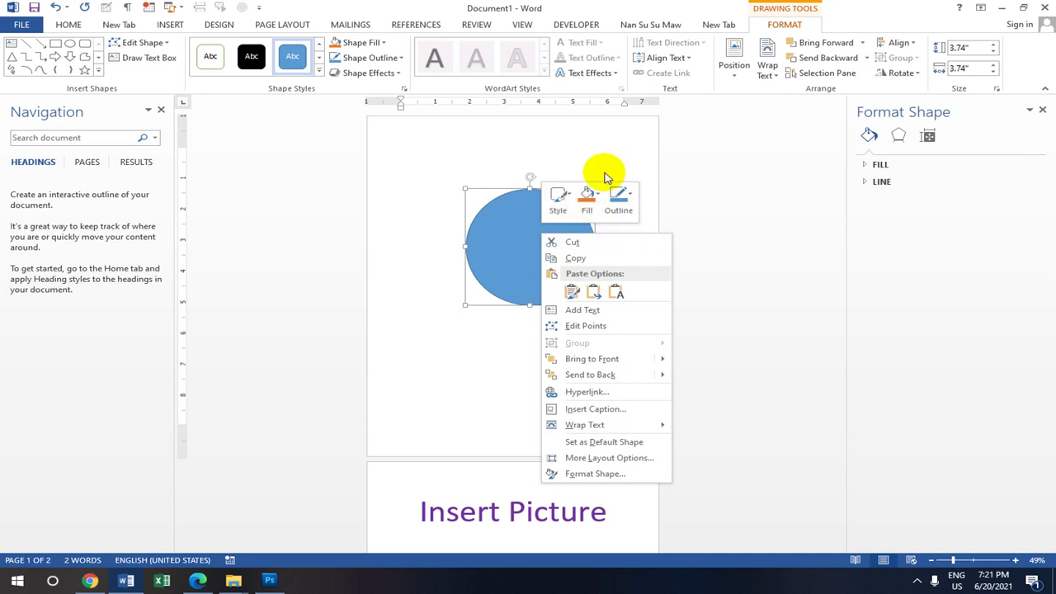
{"action": "left_click", "coordinate": [589, 198]}
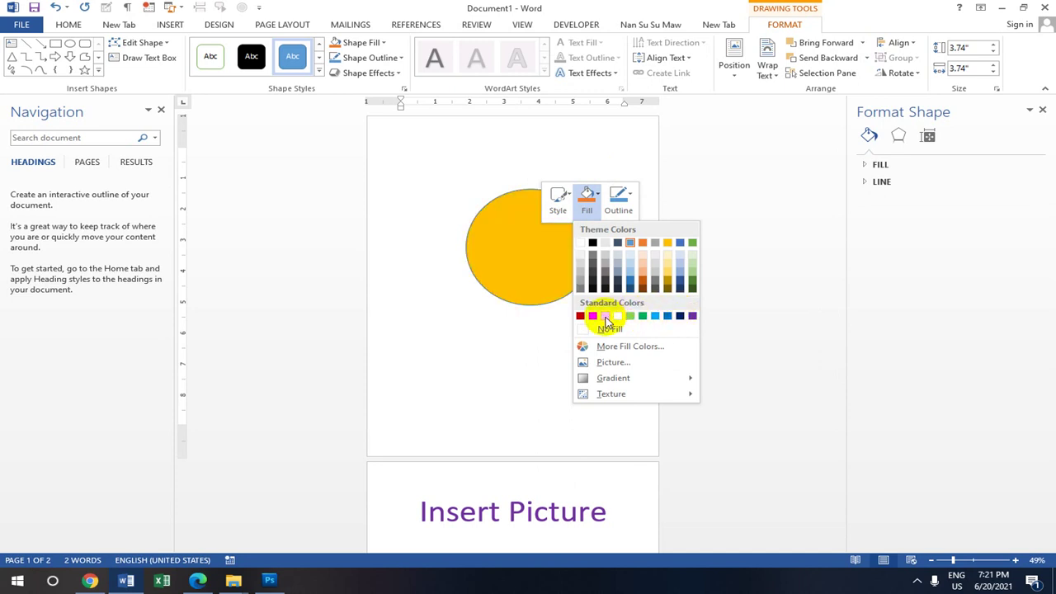
{"action": "left_click", "coordinate": [623, 198]}
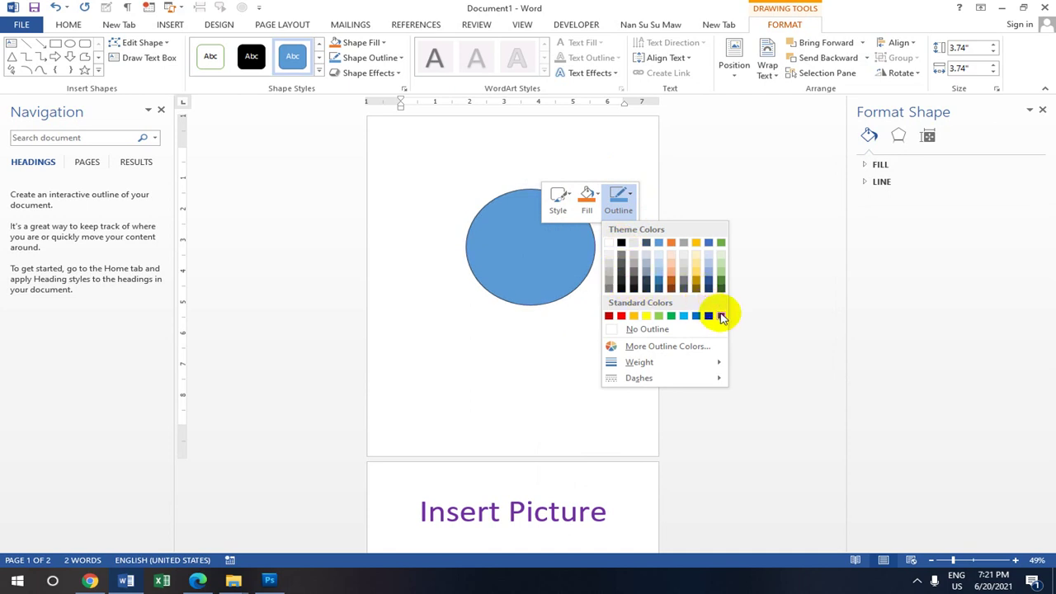
{"action": "mouse_move", "coordinate": [717, 366]}
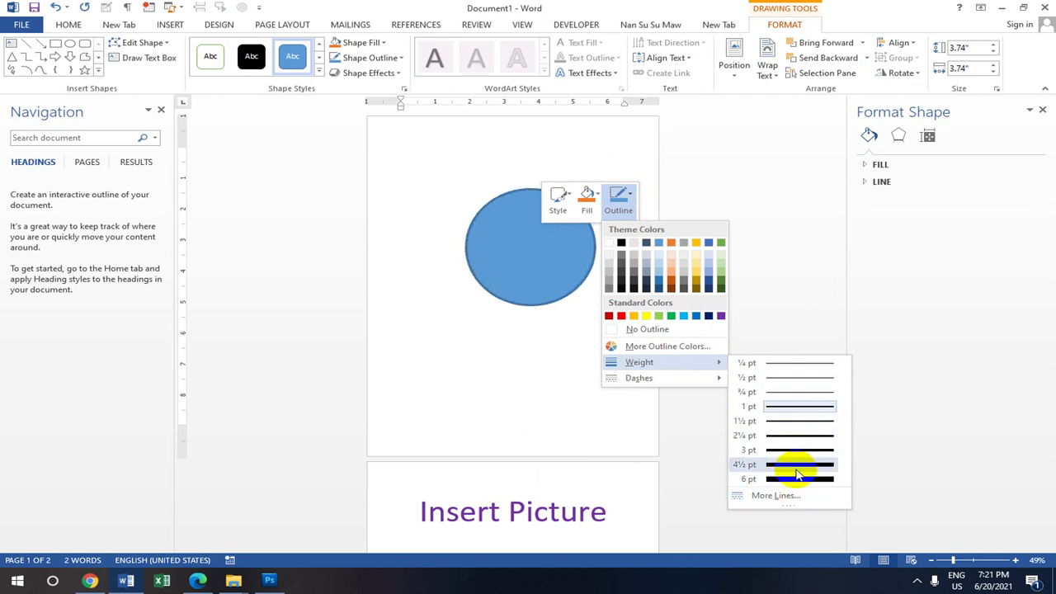
{"action": "left_click", "coordinate": [794, 479]}
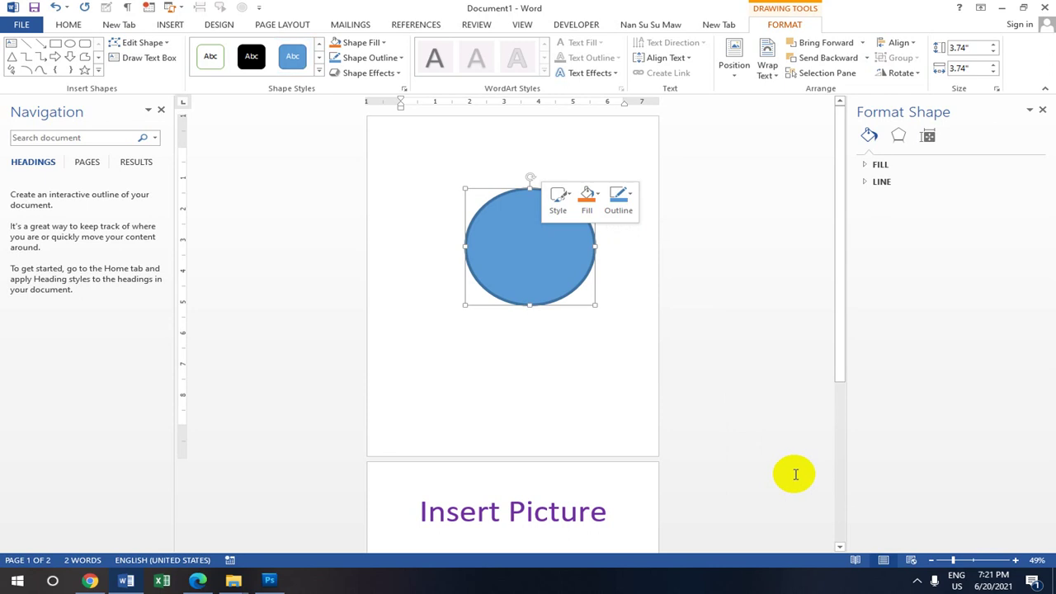
Step: Change the circle's outline colour to green, then to purple
{"action": "right_click", "coordinate": [577, 207]}
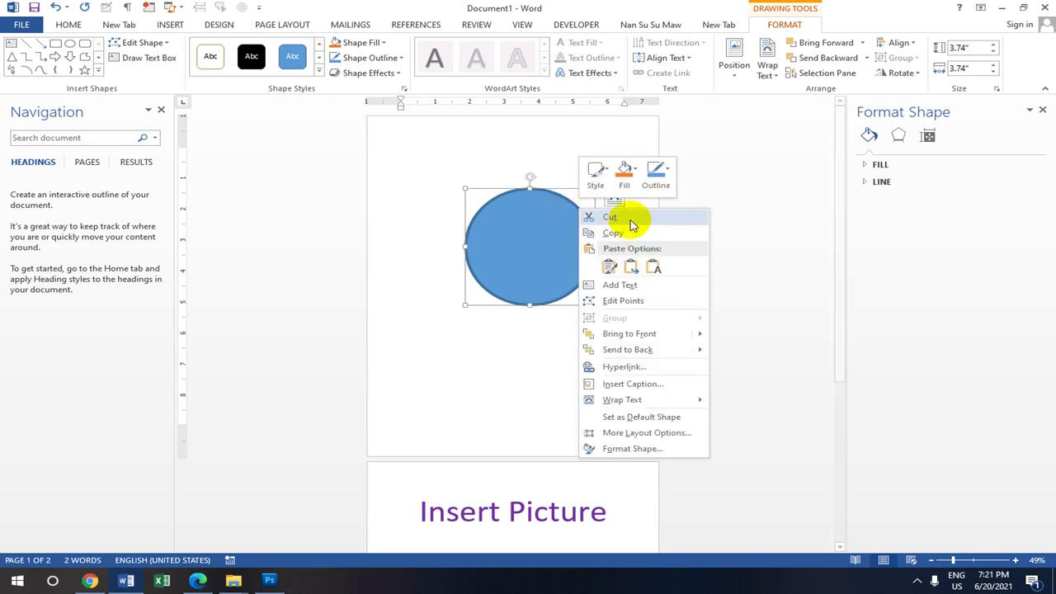
{"action": "left_click", "coordinate": [668, 173]}
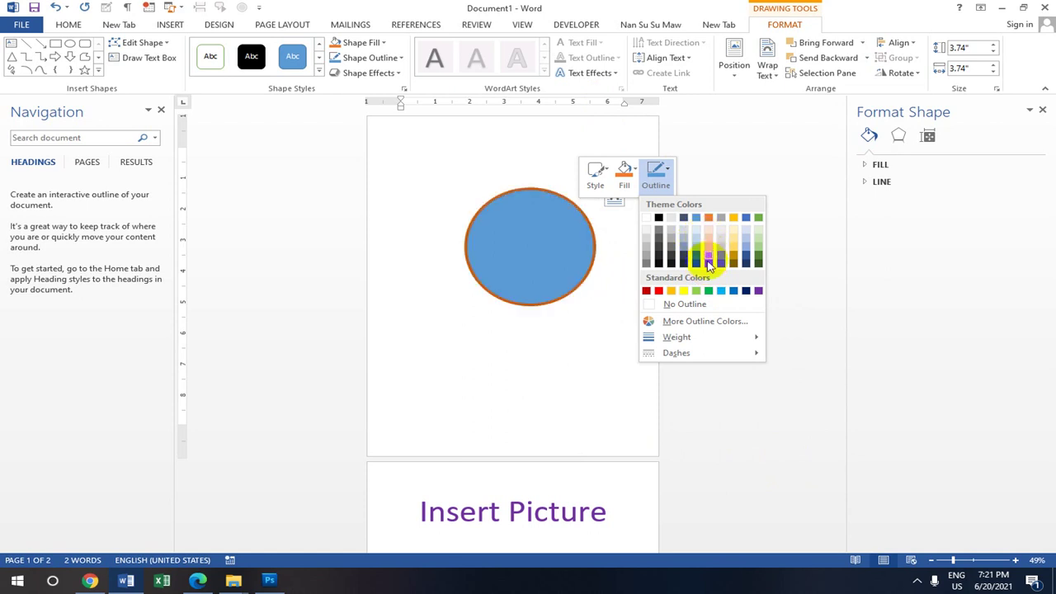
{"action": "left_click", "coordinate": [707, 291]}
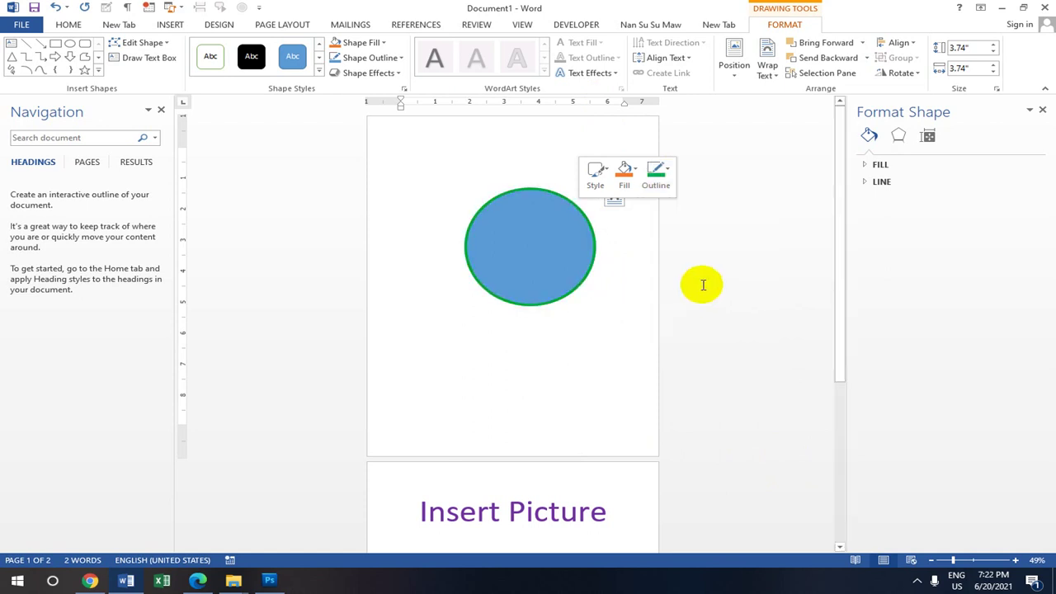
{"action": "left_click", "coordinate": [653, 171]}
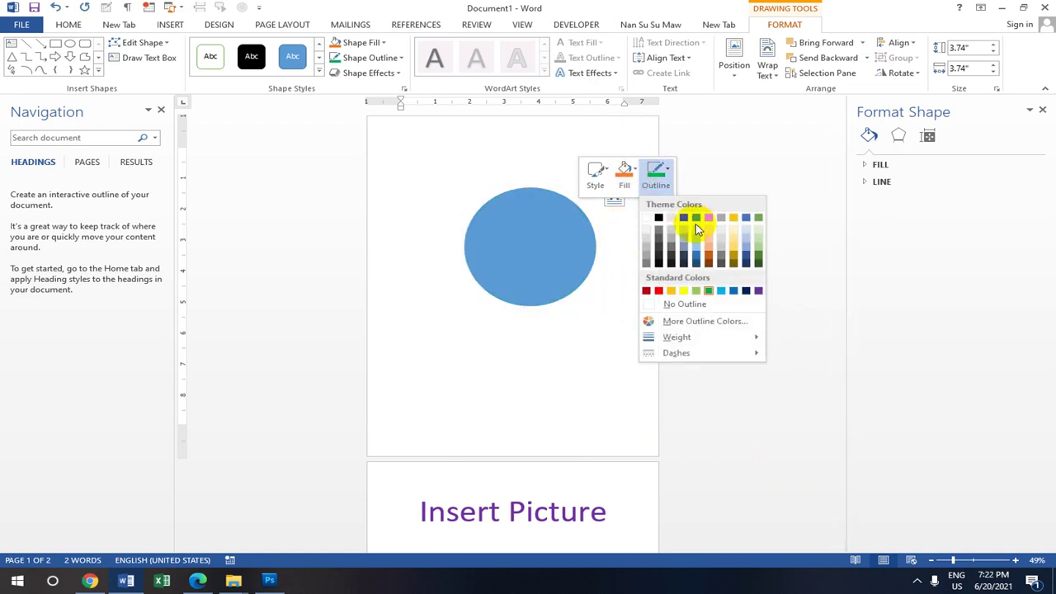
{"action": "left_click", "coordinate": [759, 292]}
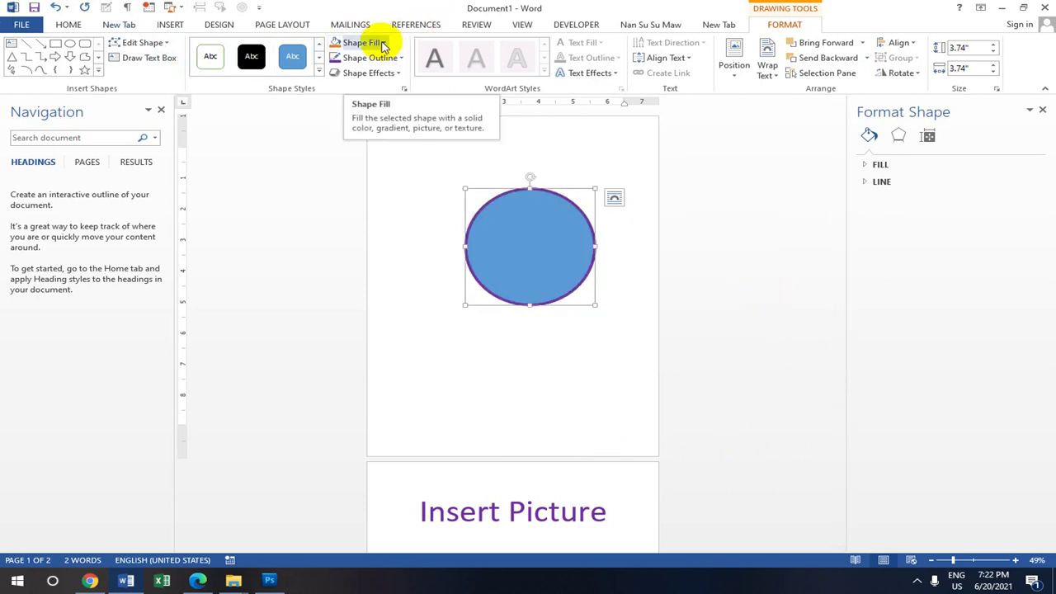
Step: Preview fill colours and the shape styles gallery without applying any change
{"action": "right_click", "coordinate": [497, 216]}
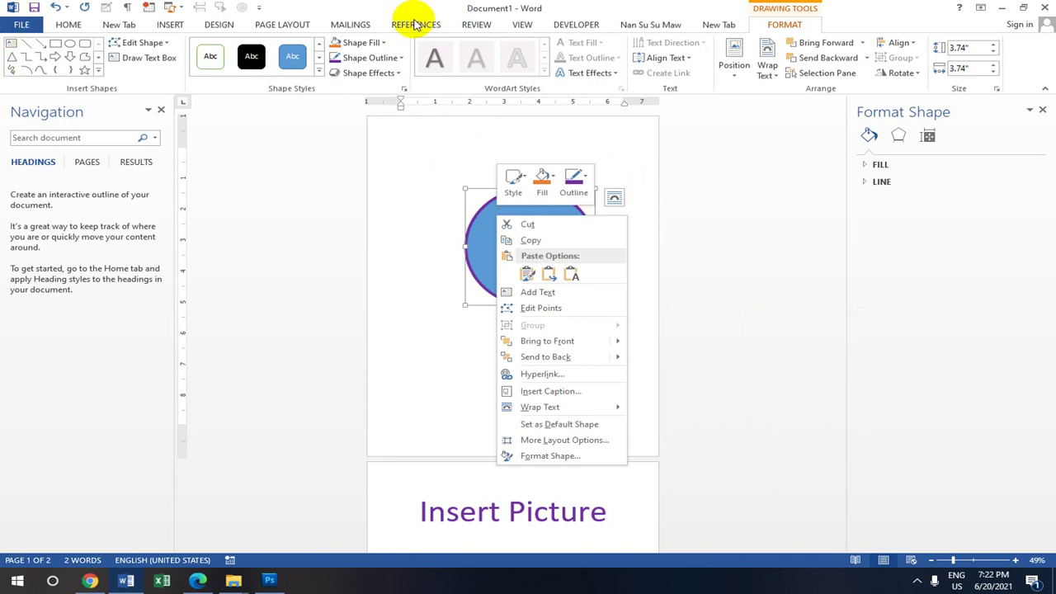
{"action": "left_click", "coordinate": [381, 42]}
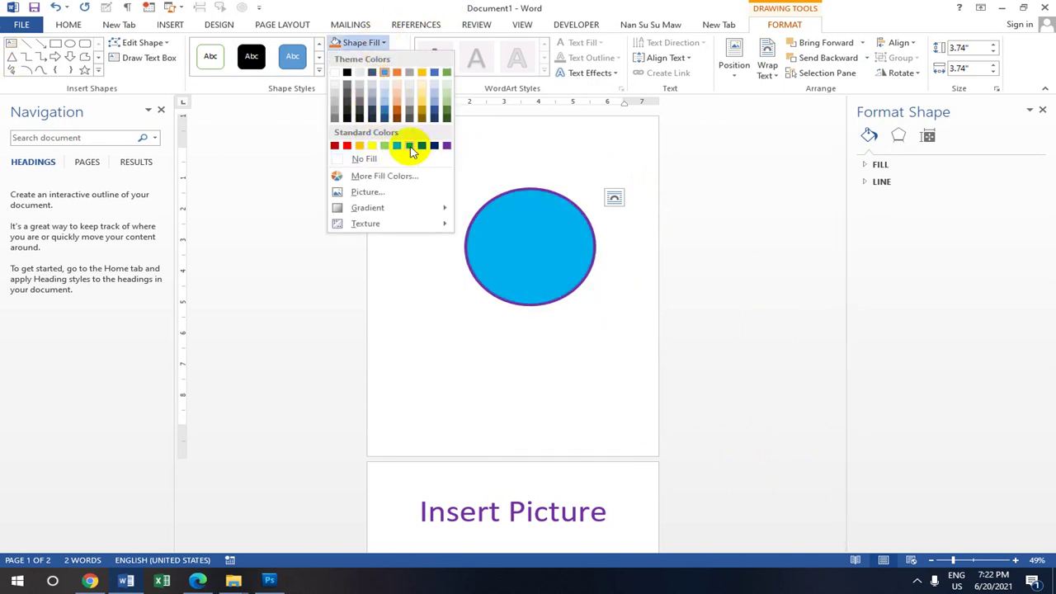
{"action": "left_click", "coordinate": [490, 141]}
{"action": "left_click", "coordinate": [321, 71]}
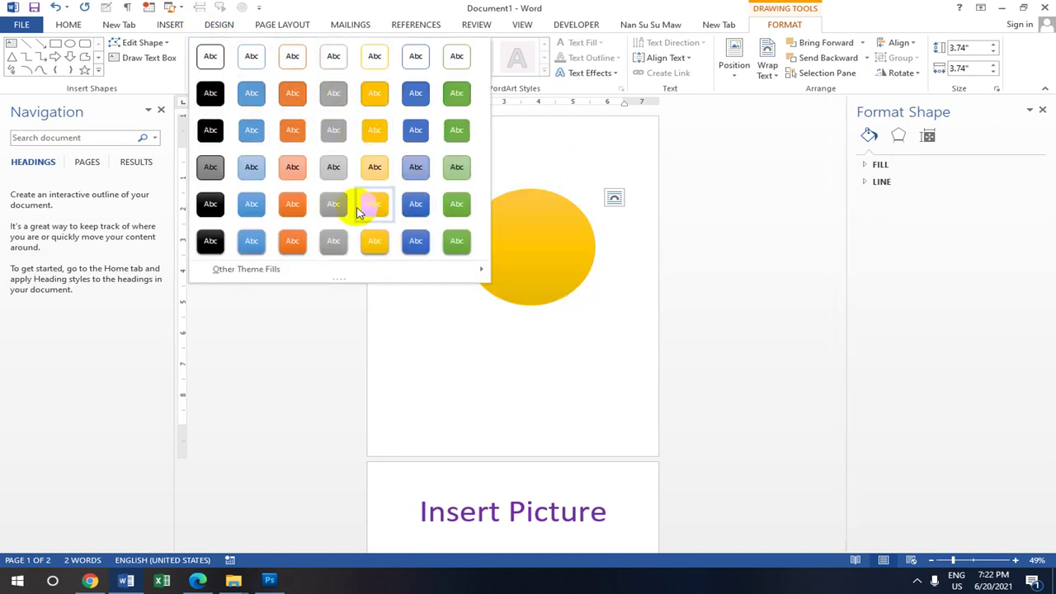
{"action": "mouse_move", "coordinate": [276, 272]}
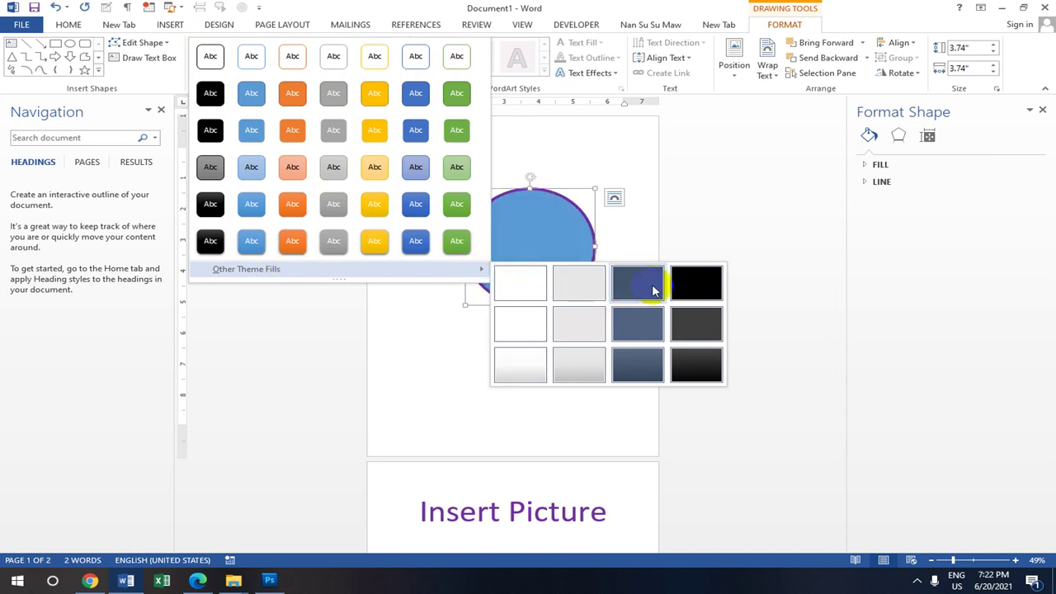
{"action": "left_click", "coordinate": [765, 171]}
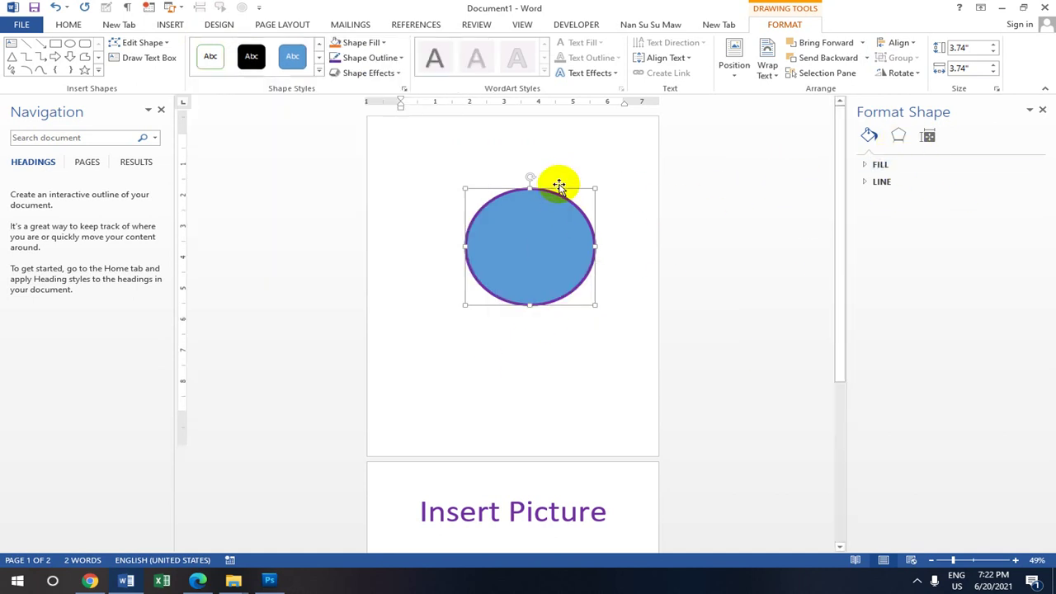
Step: Select the circle and delete it from the first page
{"action": "scroll", "coordinate": [581, 165], "scroll_direction": "down", "scroll_amount": 1}
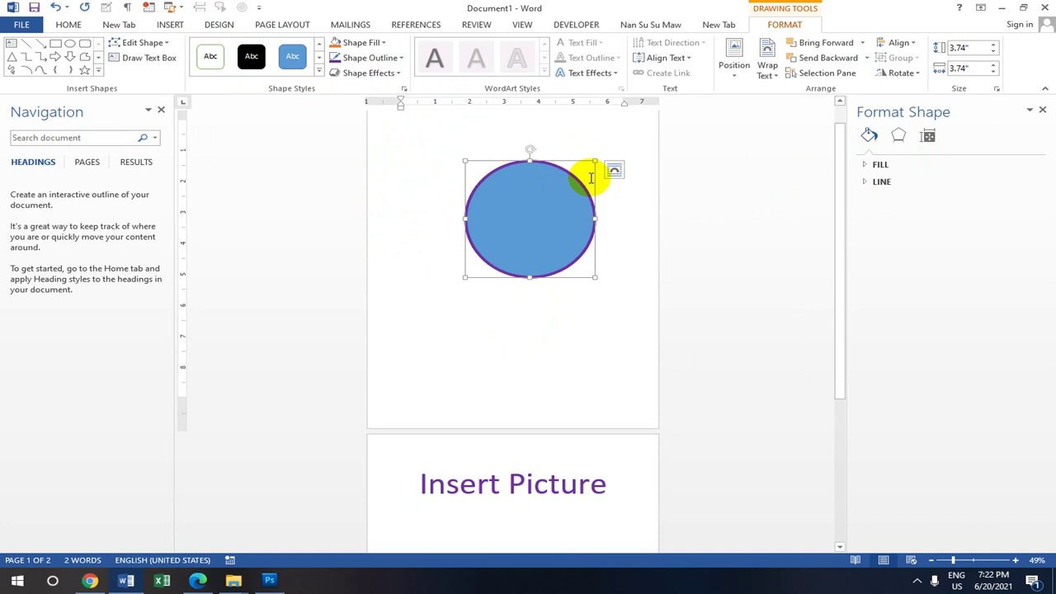
{"action": "left_click", "coordinate": [537, 190]}
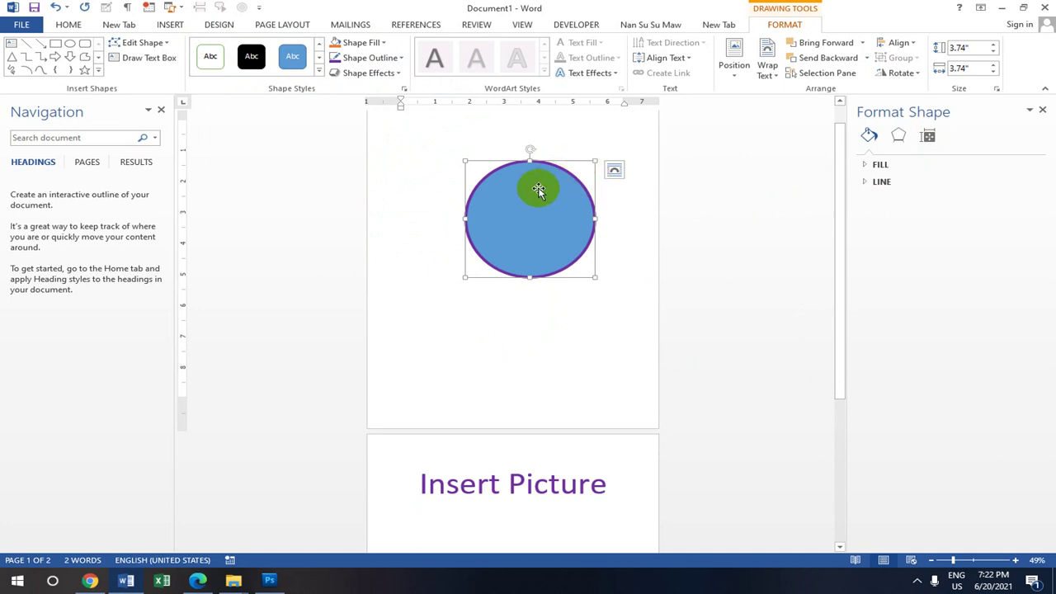
{"action": "key", "text": "Delete"}
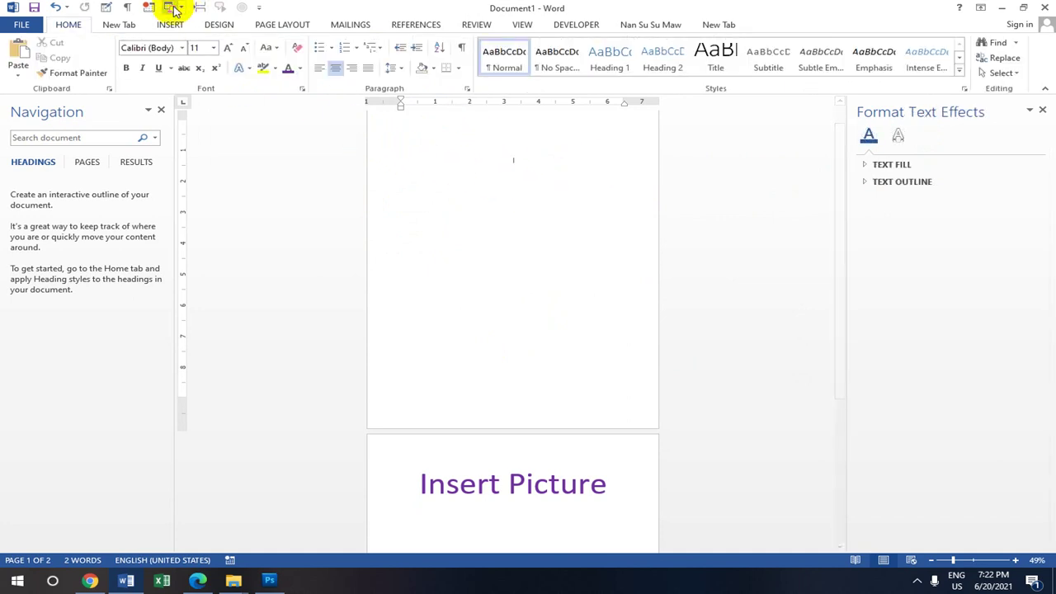
{"action": "left_click", "coordinate": [169, 25]}
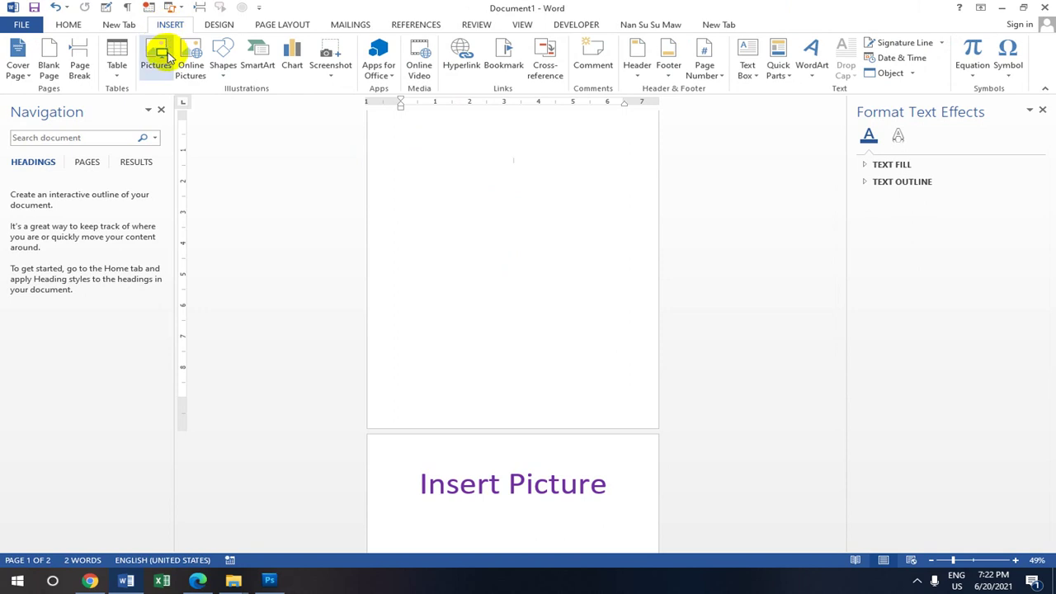
Step: Draw a five-pointed star near the top centre of the first page
{"action": "left_click", "coordinate": [222, 66]}
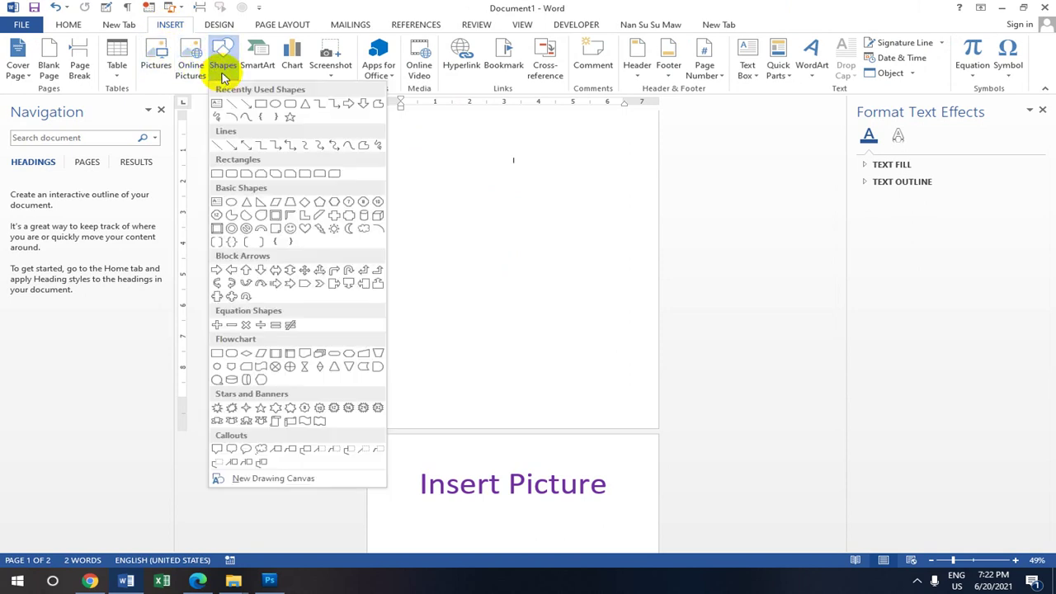
{"action": "left_click", "coordinate": [288, 120]}
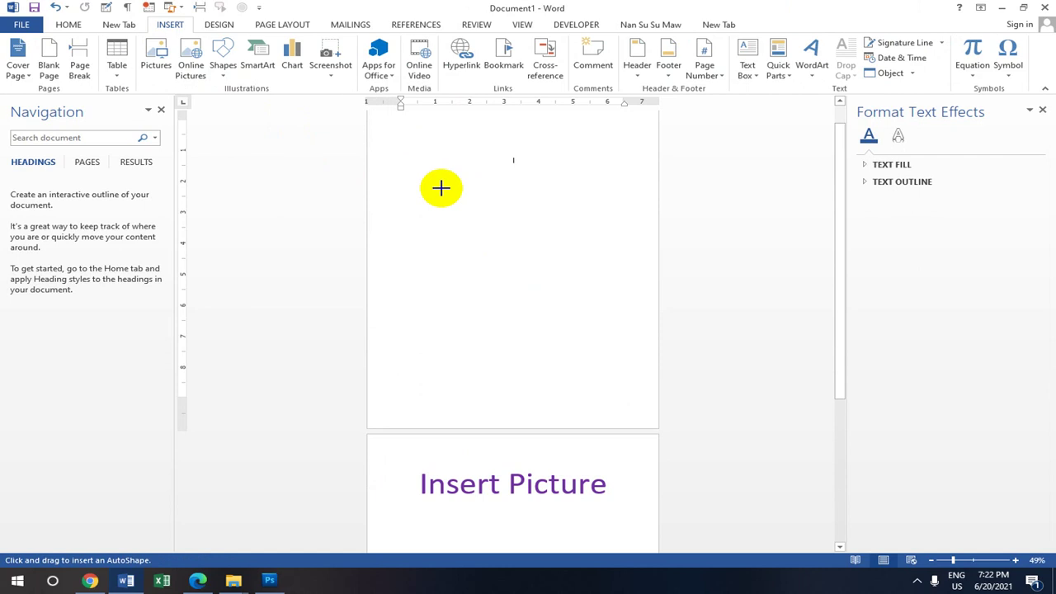
{"action": "left_click_drag", "start_coordinate": [463, 184], "coordinate": [605, 313]}
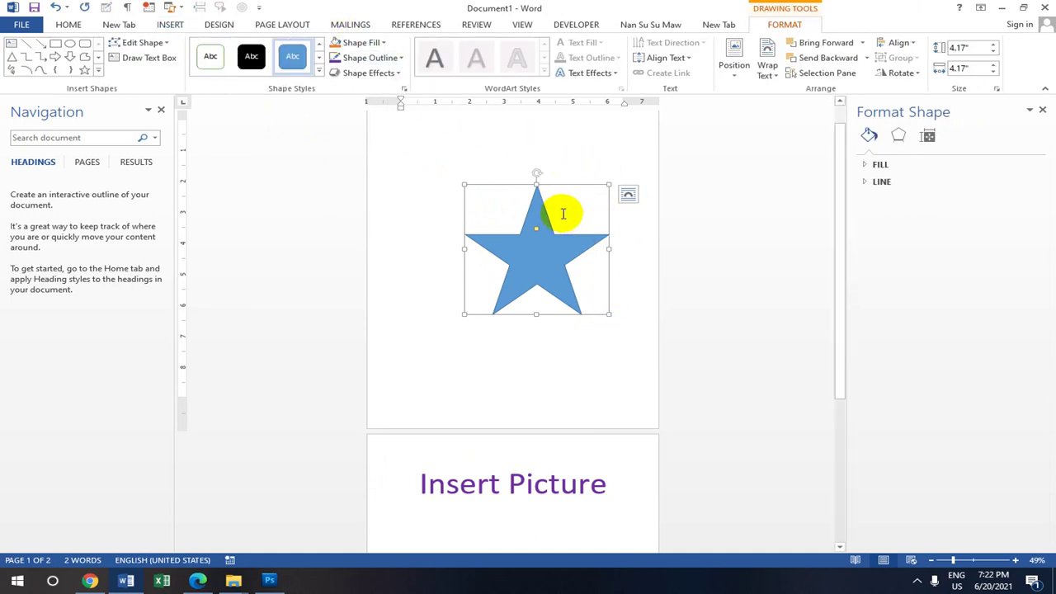
{"action": "left_click", "coordinate": [618, 73]}
{"action": "left_click", "coordinate": [667, 123]}
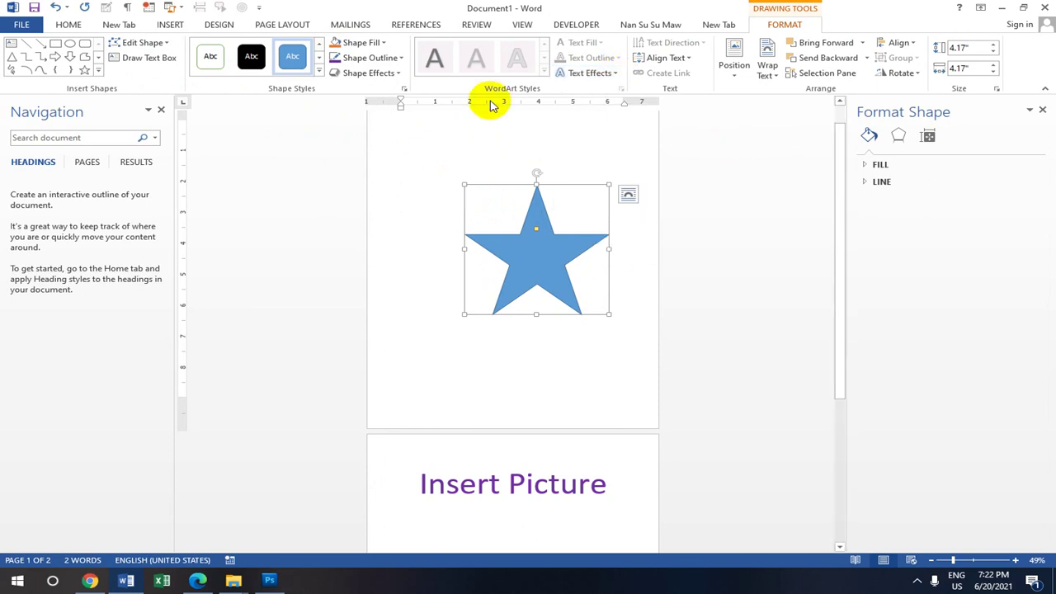
Step: Give the star a dark outline colour and a bevel shape effect
{"action": "left_click", "coordinate": [402, 59]}
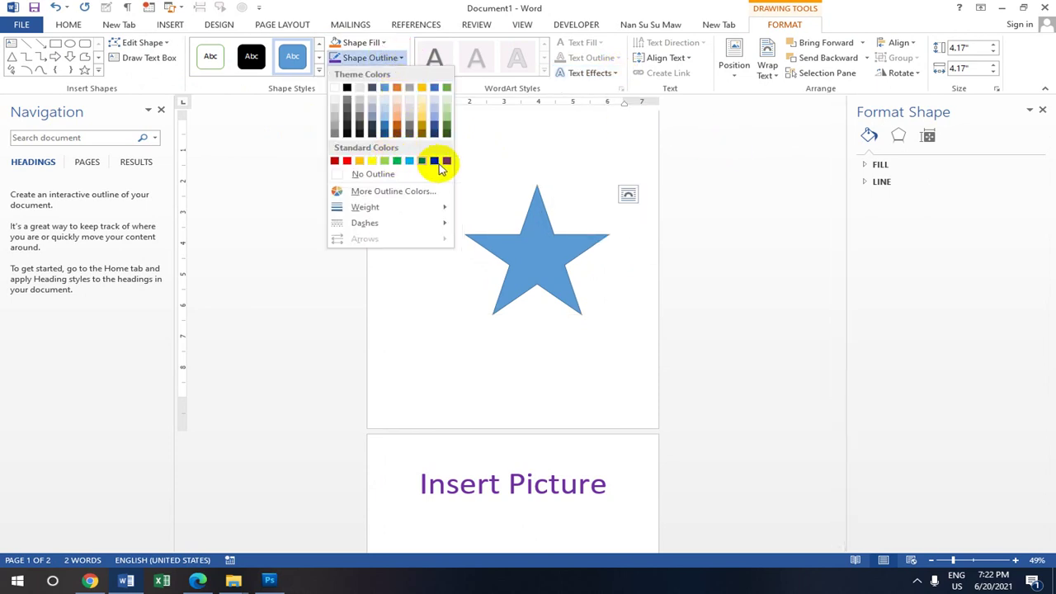
{"action": "left_click", "coordinate": [441, 160]}
{"action": "left_click", "coordinate": [396, 73]}
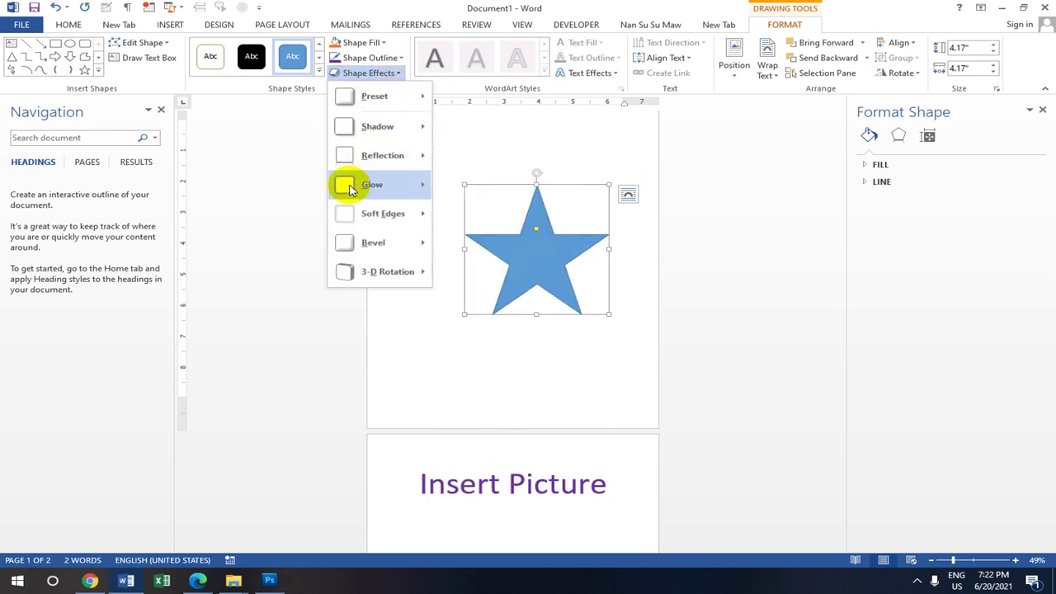
{"action": "mouse_move", "coordinate": [381, 241]}
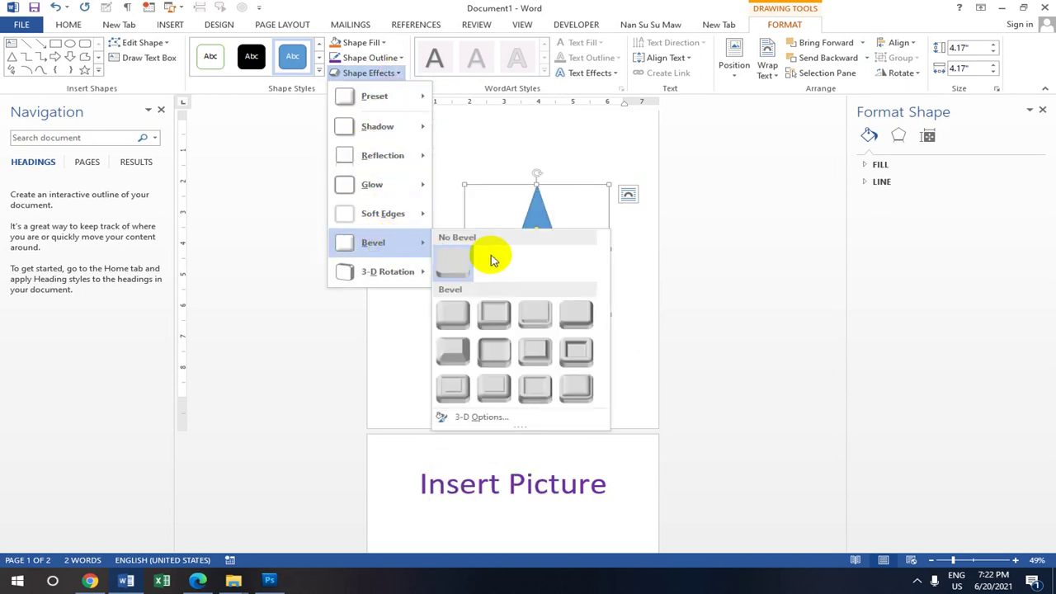
{"action": "left_click", "coordinate": [495, 314]}
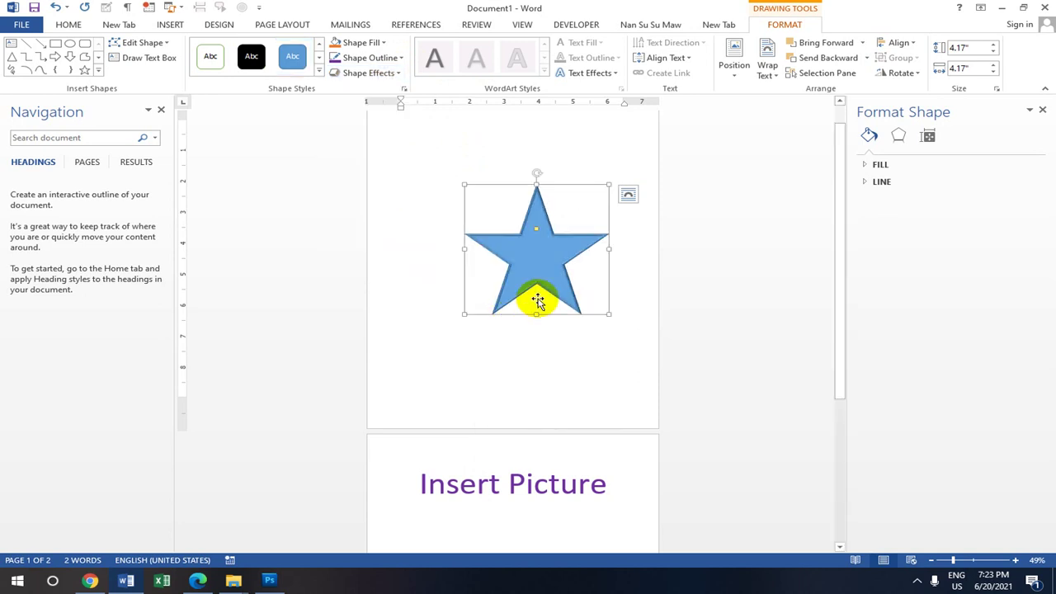
Step: Give the star a red outline and a light green fill
{"action": "right_click", "coordinate": [538, 226]}
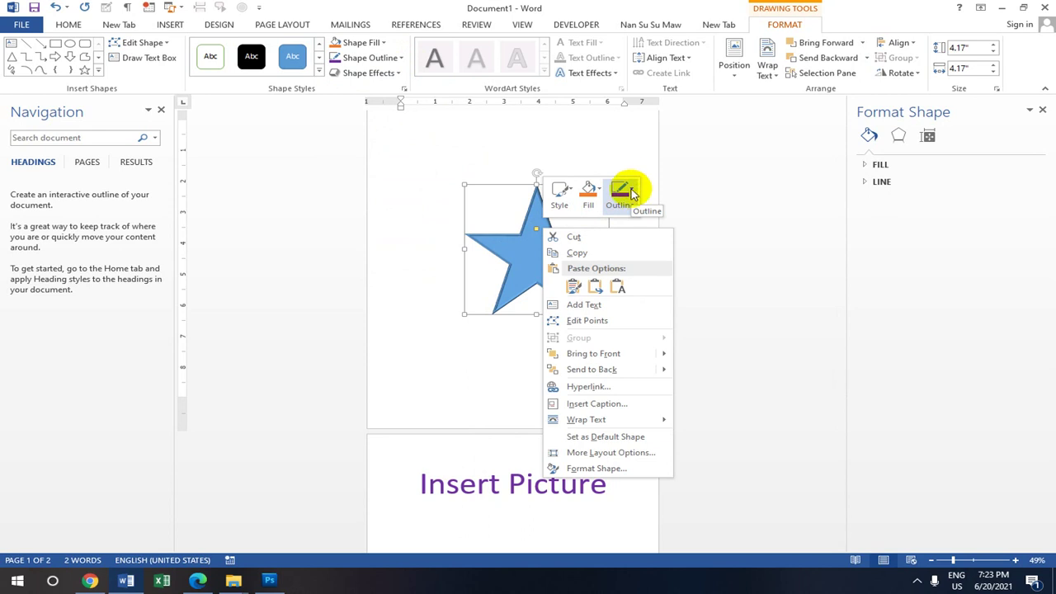
{"action": "left_click", "coordinate": [632, 192]}
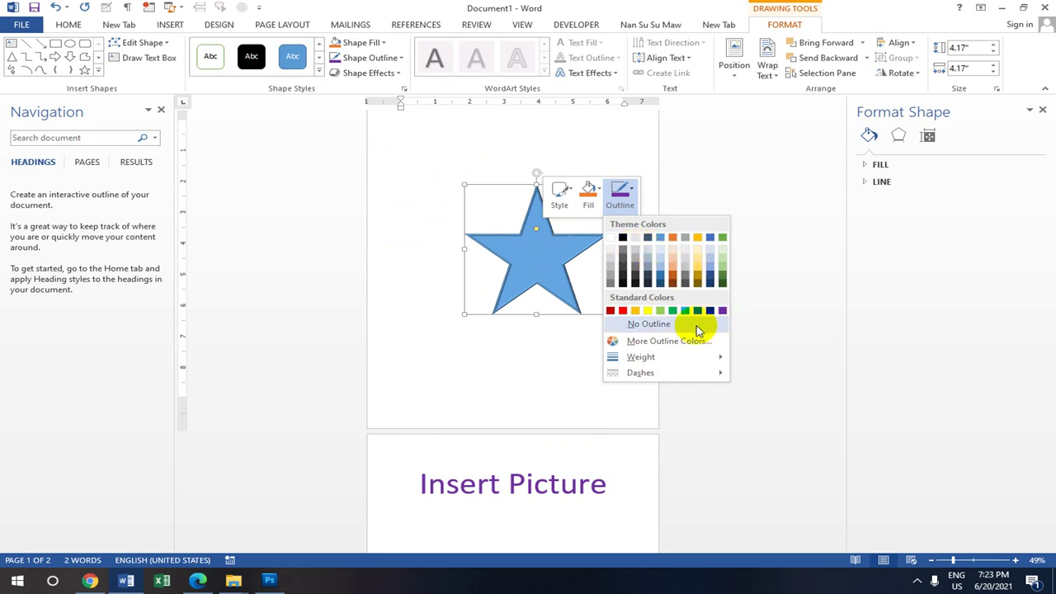
{"action": "left_click", "coordinate": [625, 310]}
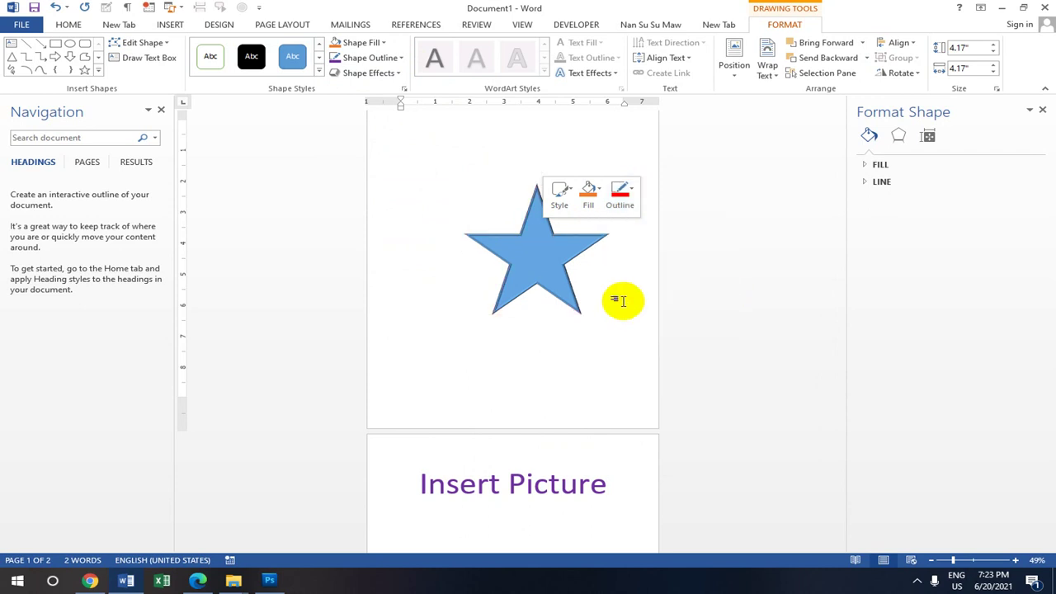
{"action": "left_click", "coordinate": [600, 189]}
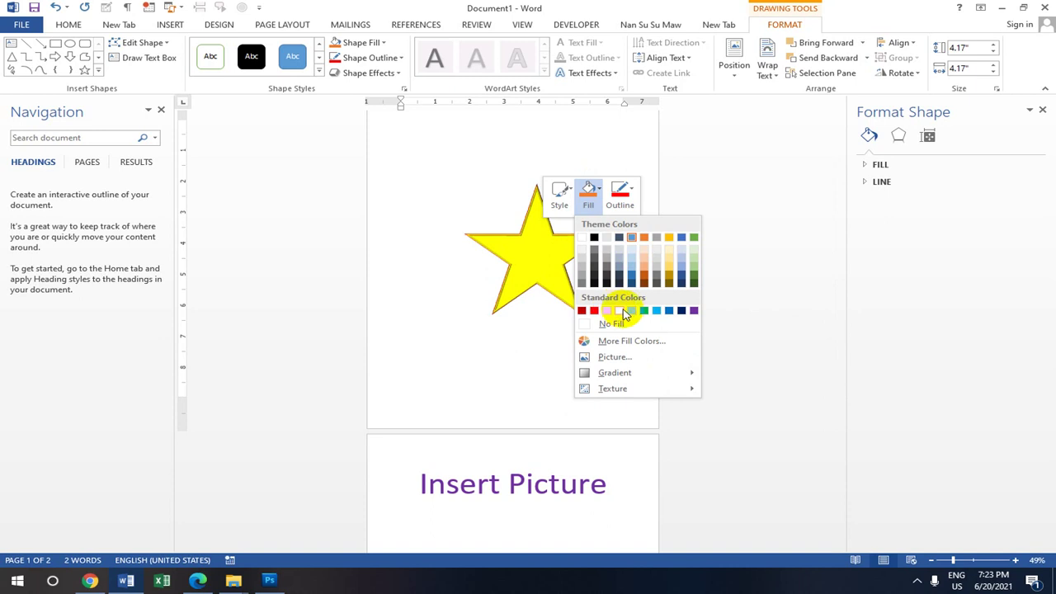
{"action": "left_click", "coordinate": [633, 312]}
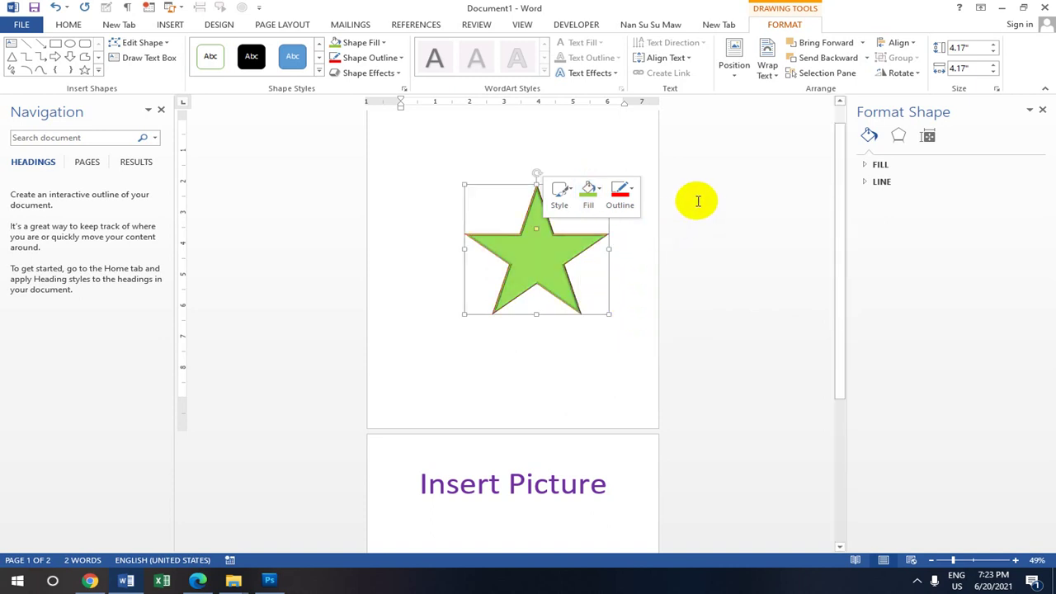
Step: Browse the shape styles without applying one, then deselect the star
{"action": "left_click", "coordinate": [560, 190]}
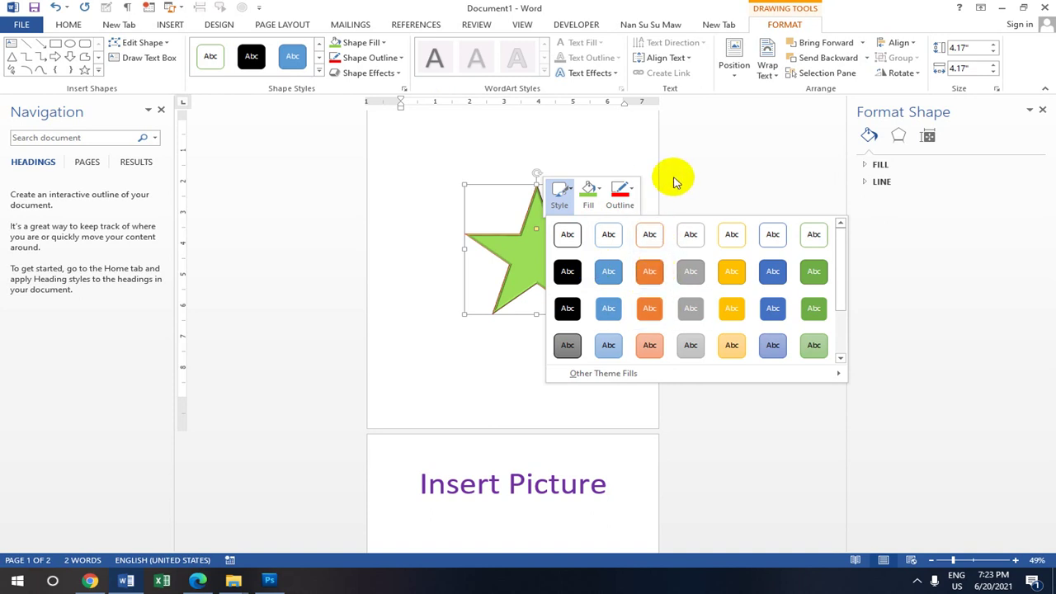
{"action": "left_click", "coordinate": [739, 169]}
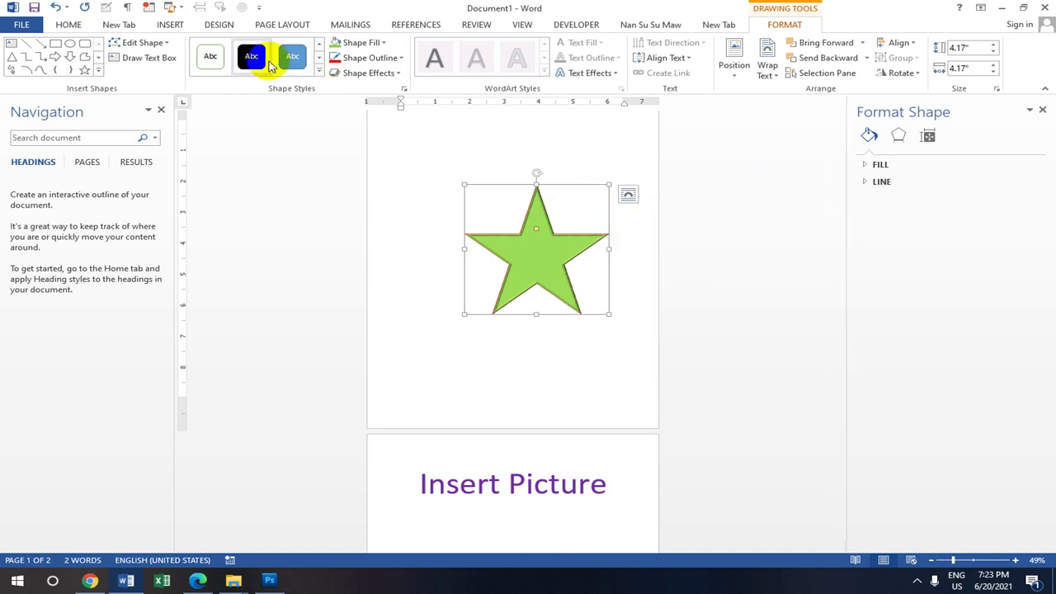
{"action": "left_click", "coordinate": [320, 72]}
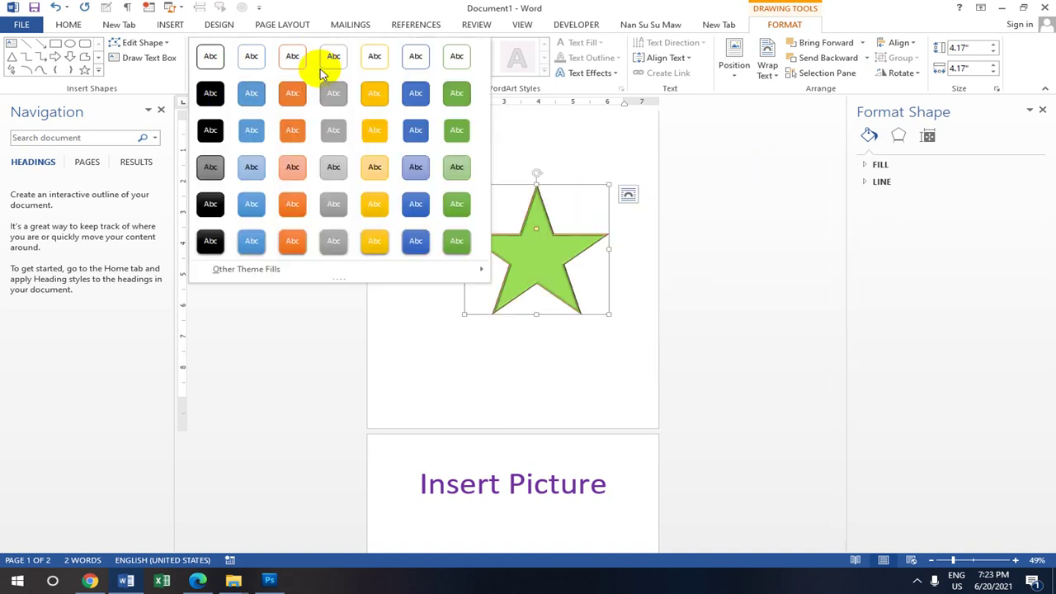
{"action": "left_click", "coordinate": [416, 325]}
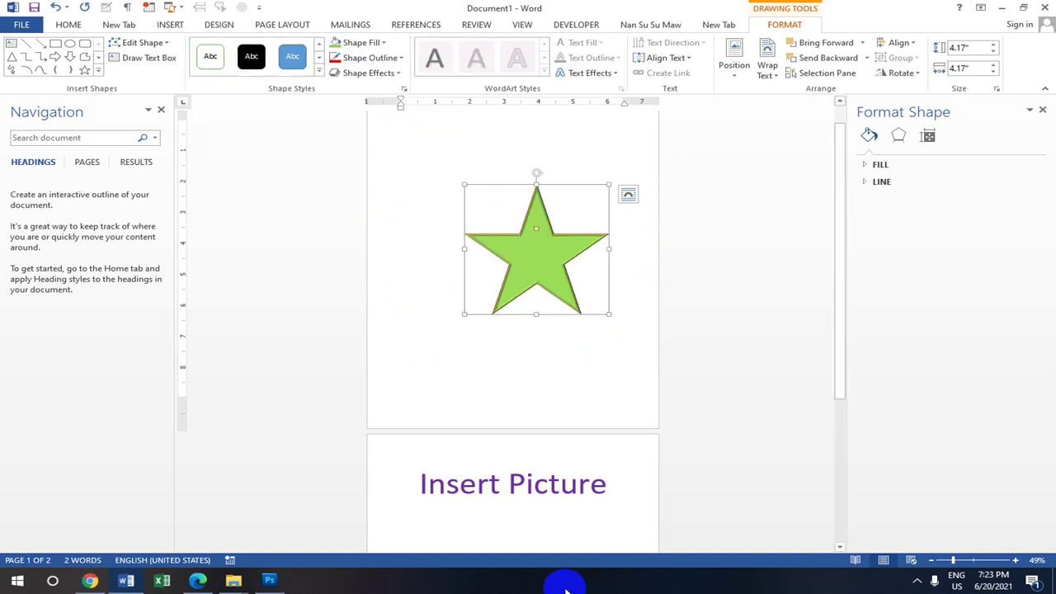
{"action": "left_click", "coordinate": [483, 151]}
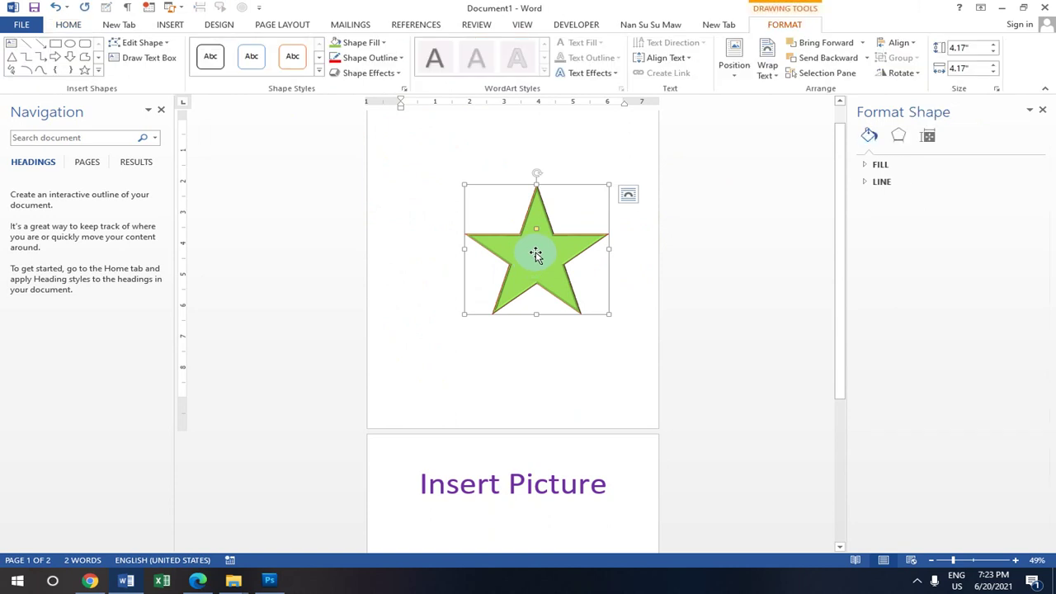
Step: Delete the star and draw a rounded rectangular callout near the top of the page
{"action": "key", "text": "Delete"}
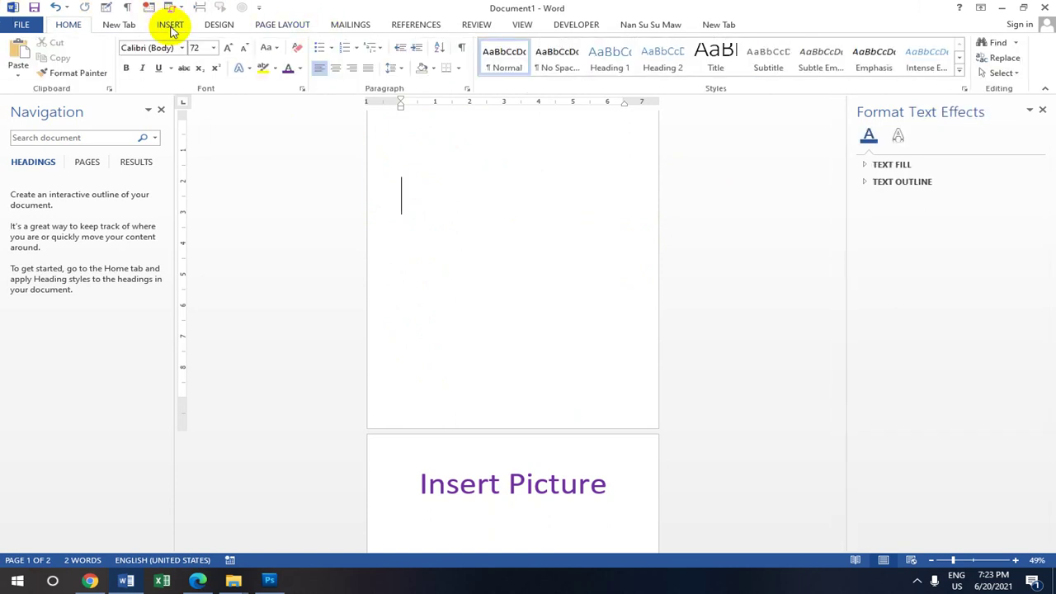
{"action": "left_click", "coordinate": [171, 26]}
{"action": "left_click", "coordinate": [223, 67]}
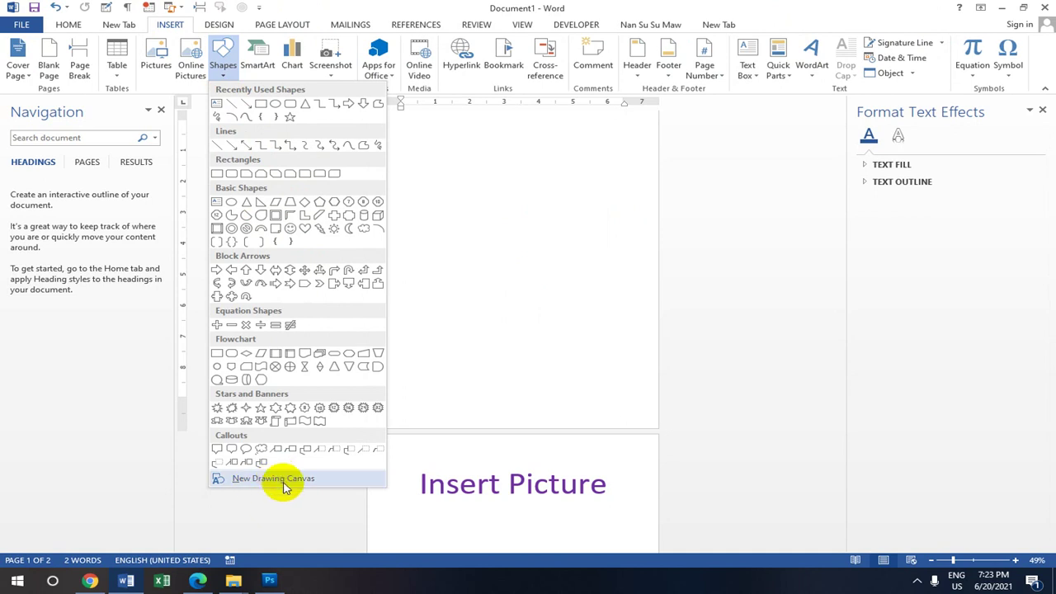
{"action": "left_click", "coordinate": [232, 448]}
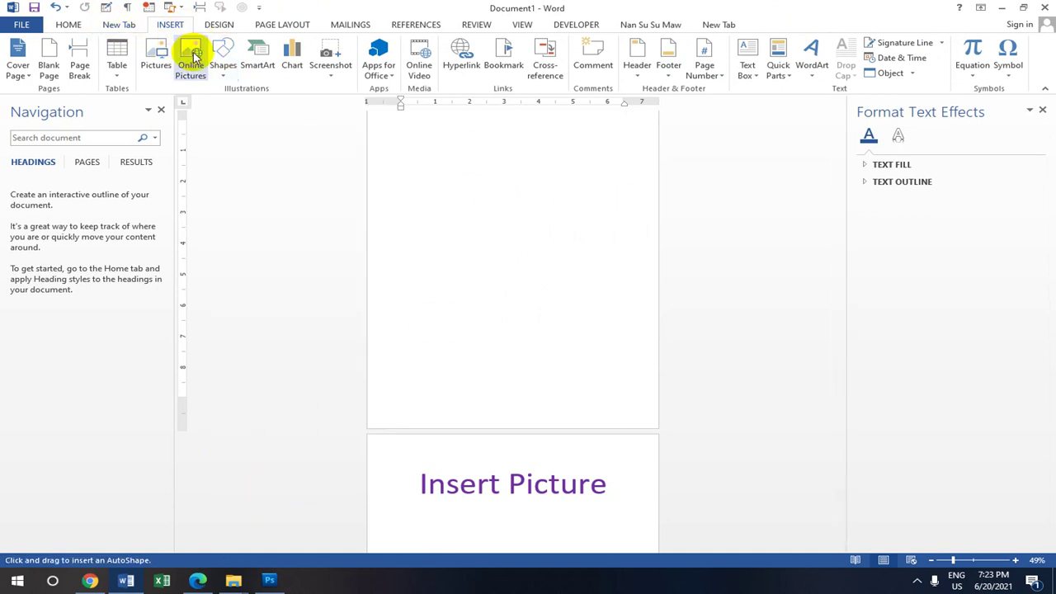
{"action": "left_click", "coordinate": [222, 83]}
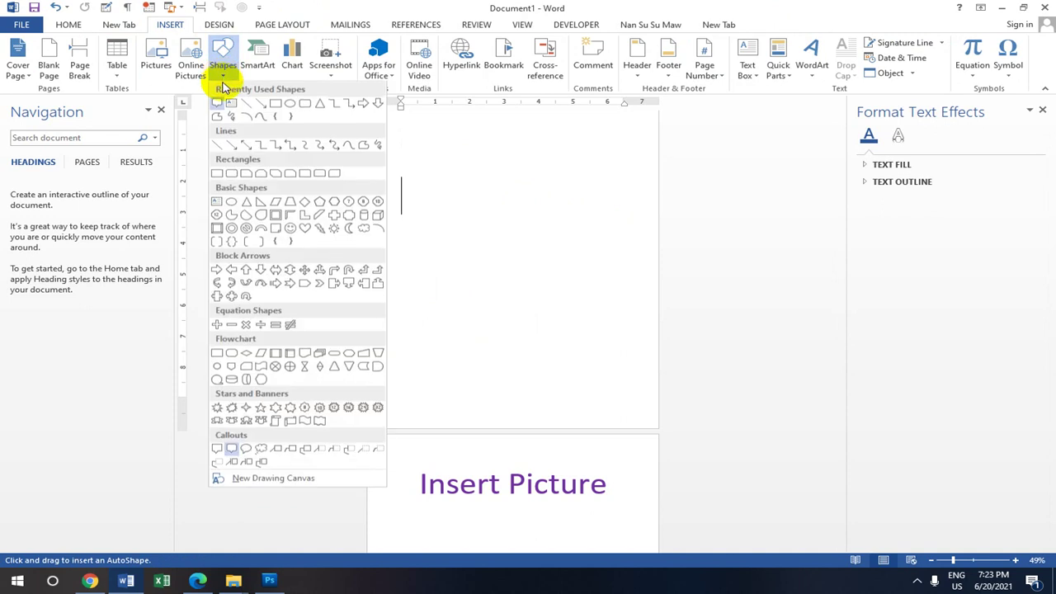
{"action": "left_click", "coordinate": [476, 214]}
{"action": "left_click_drag", "start_coordinate": [486, 193], "coordinate": [541, 203]}
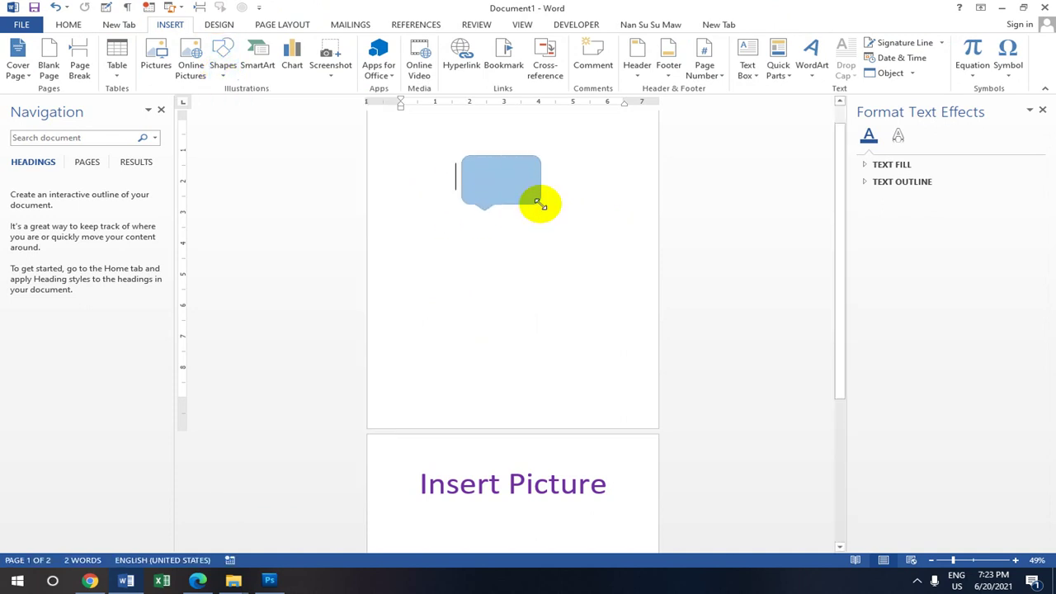
Step: Fill the callout with purple
{"action": "left_click", "coordinate": [363, 42]}
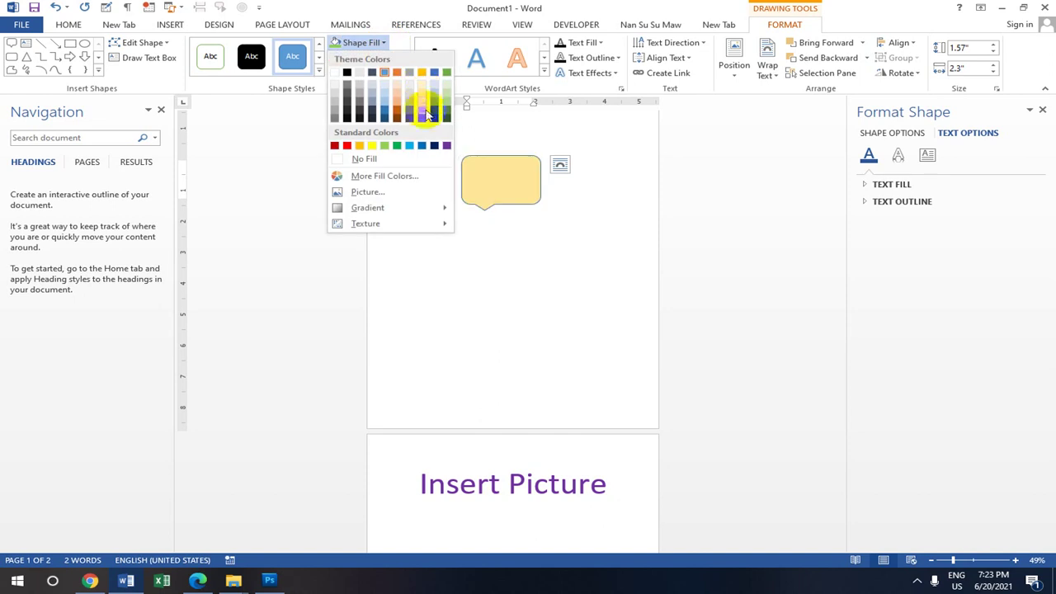
{"action": "left_click", "coordinate": [446, 146]}
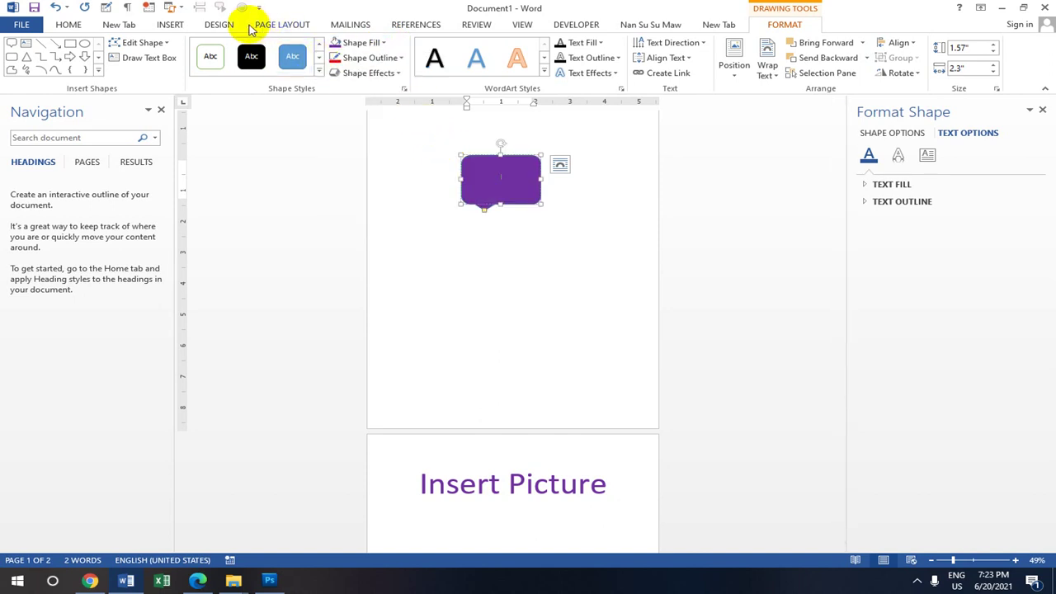
{"action": "left_click", "coordinate": [171, 26]}
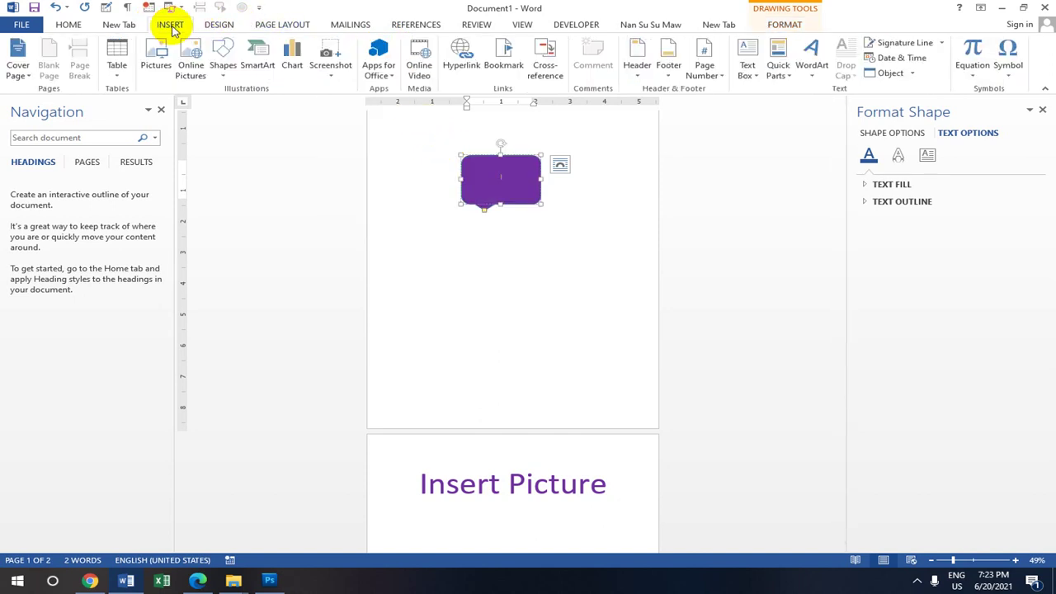
Step: Draw a cloud shape below and to the right of the purple callout
{"action": "left_click", "coordinate": [223, 72]}
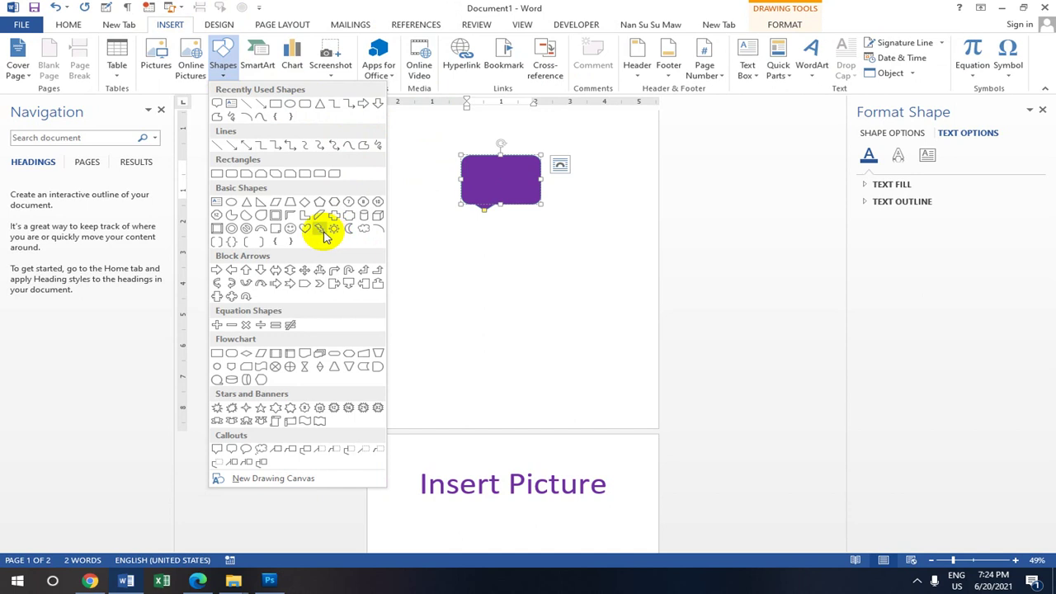
{"action": "left_click", "coordinate": [362, 234]}
{"action": "left_click_drag", "start_coordinate": [535, 251], "coordinate": [629, 331]}
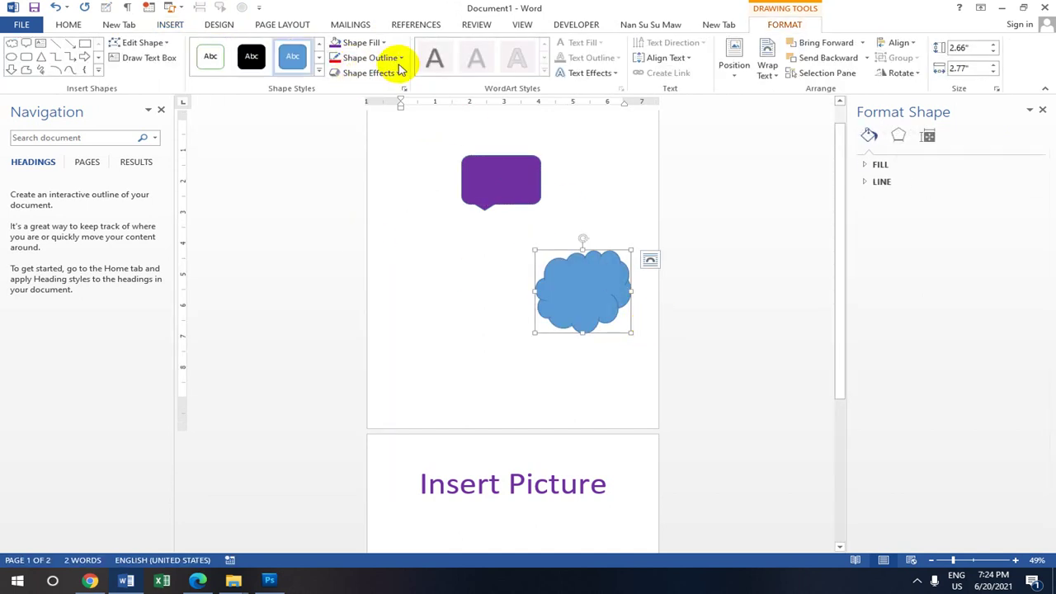
Step: Fill the cloud with Blue Accent 1 Lighter 40% and apply the Preset 7 effect
{"action": "left_click", "coordinate": [384, 43]}
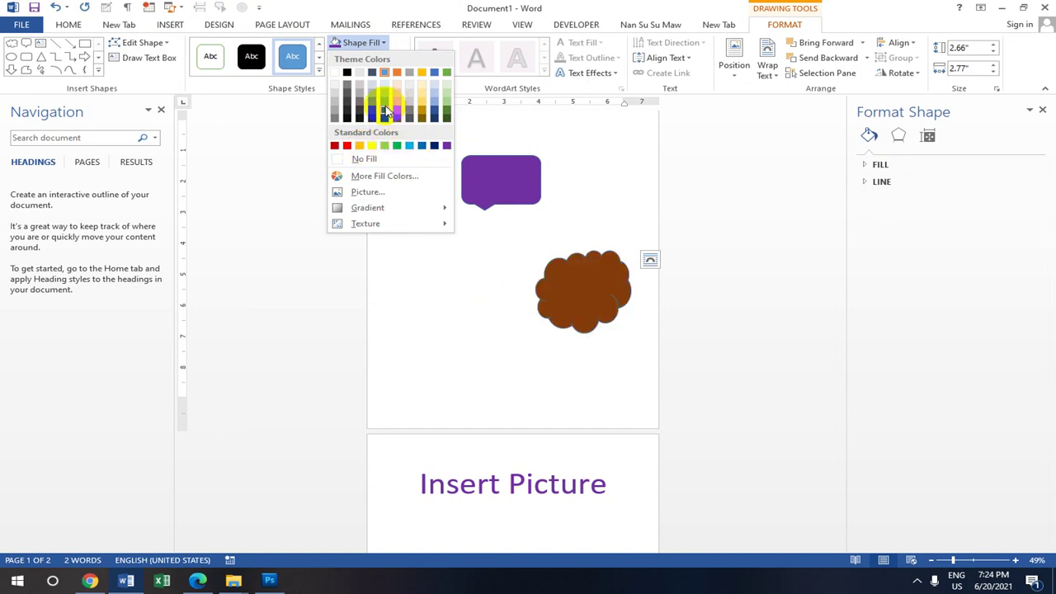
{"action": "left_click", "coordinate": [385, 105]}
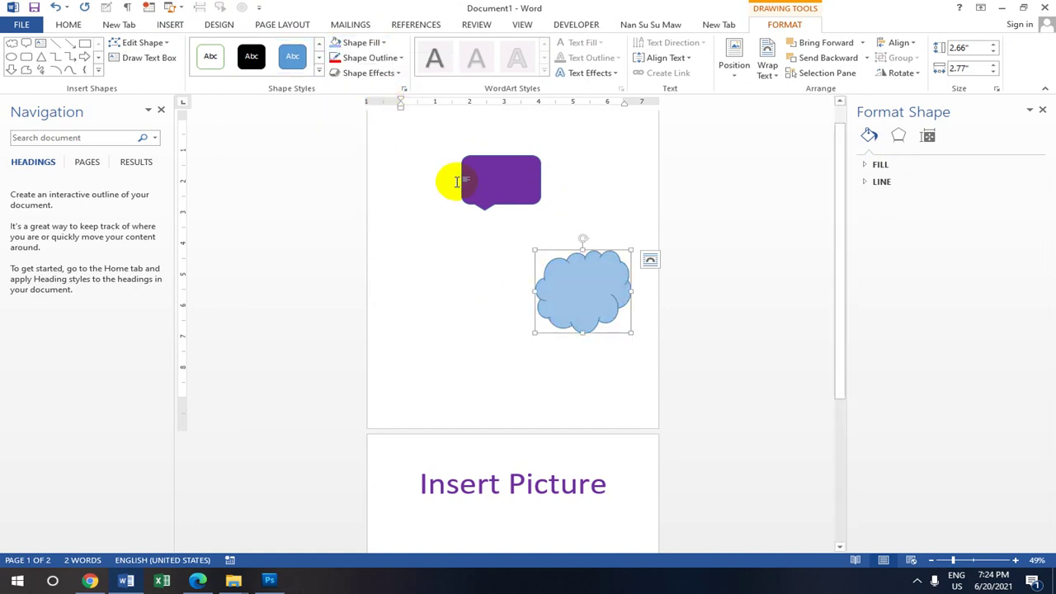
{"action": "left_click", "coordinate": [402, 74]}
{"action": "mouse_move", "coordinate": [375, 95]}
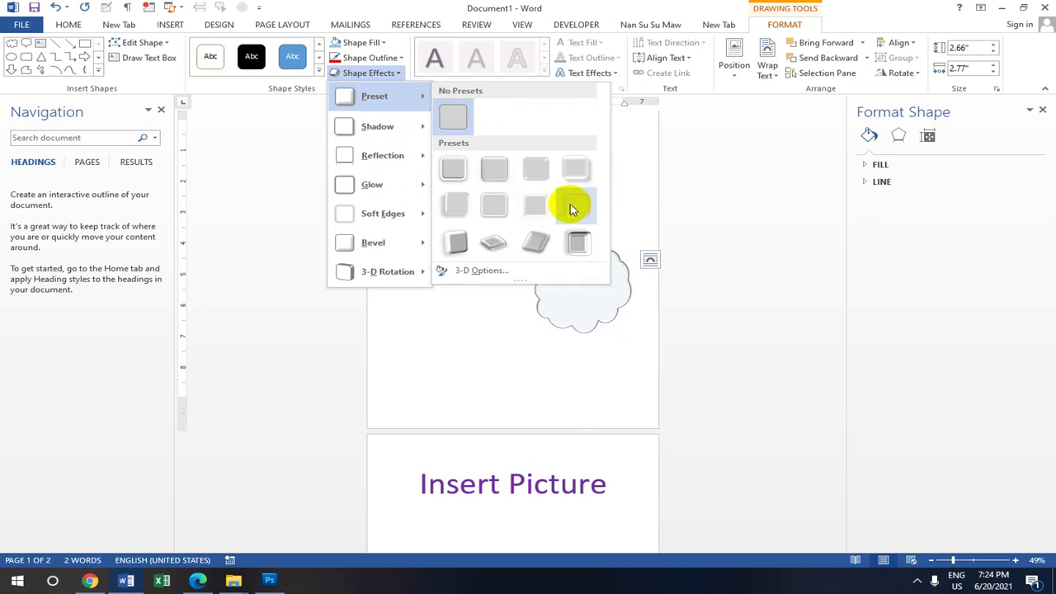
{"action": "left_click", "coordinate": [544, 204]}
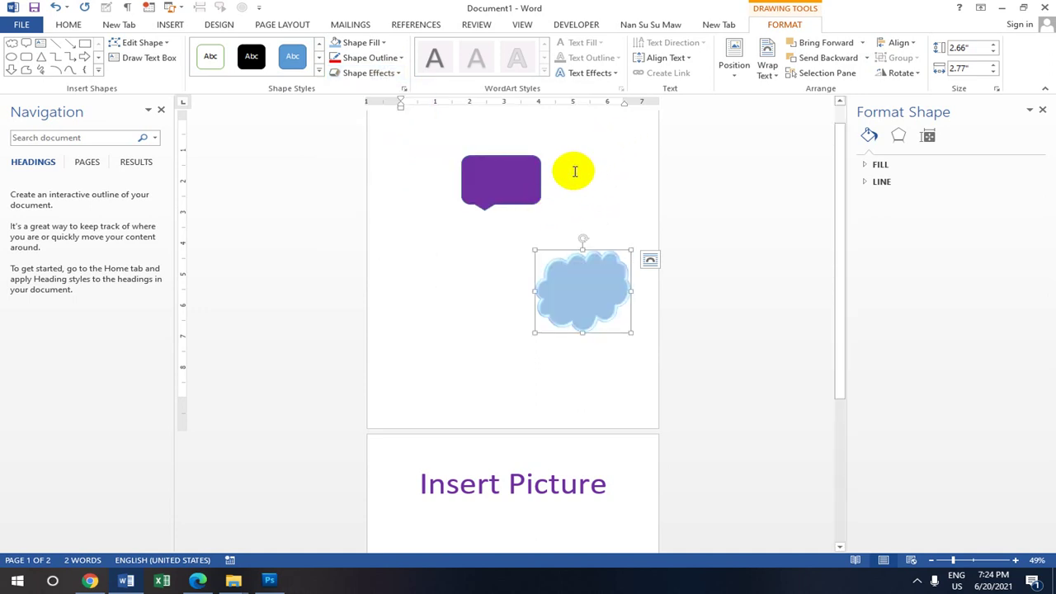
Step: Draw a heart shape just to the left of the cloud
{"action": "left_click", "coordinate": [478, 247]}
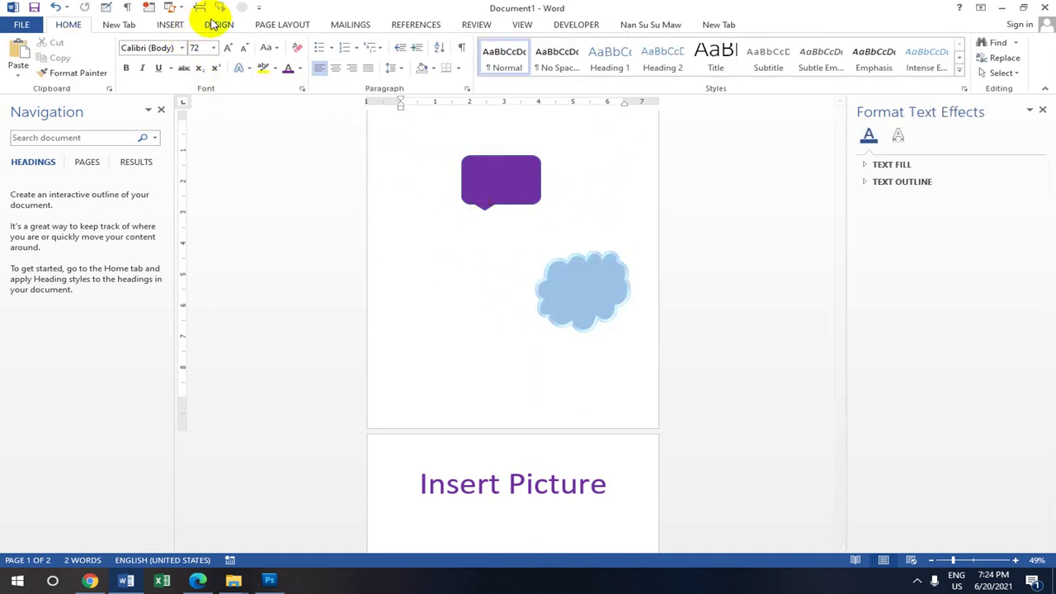
{"action": "left_click", "coordinate": [162, 26]}
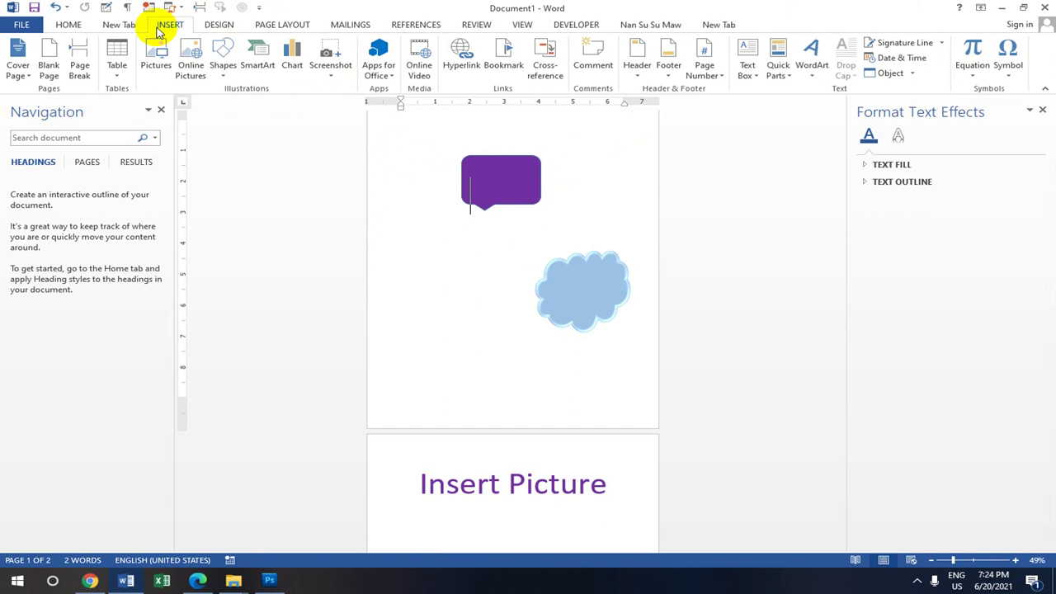
{"action": "left_click", "coordinate": [228, 77]}
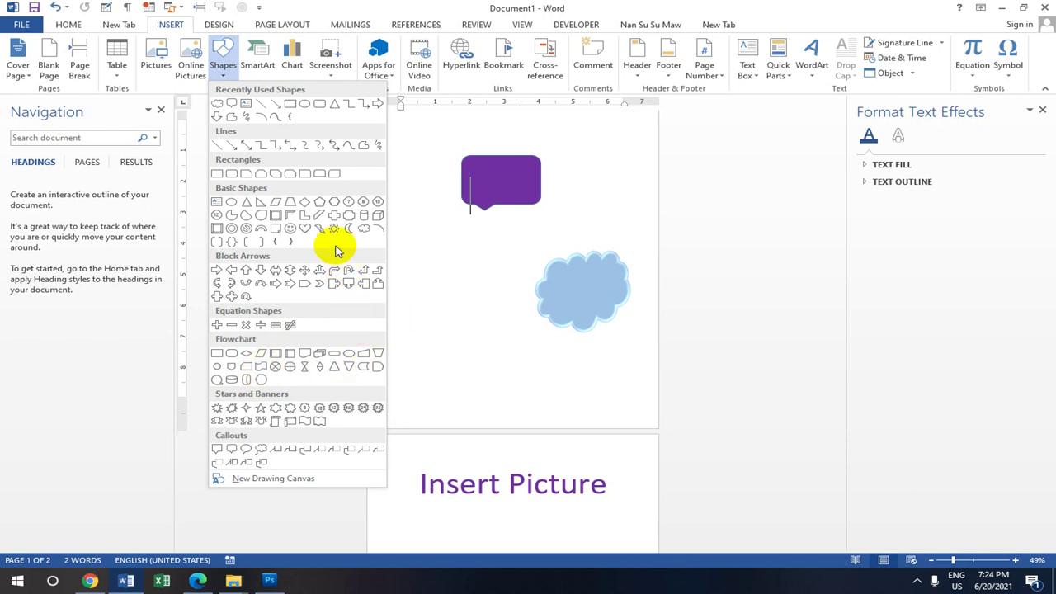
{"action": "left_click", "coordinate": [305, 229]}
{"action": "left_click_drag", "start_coordinate": [430, 251], "coordinate": [526, 338]}
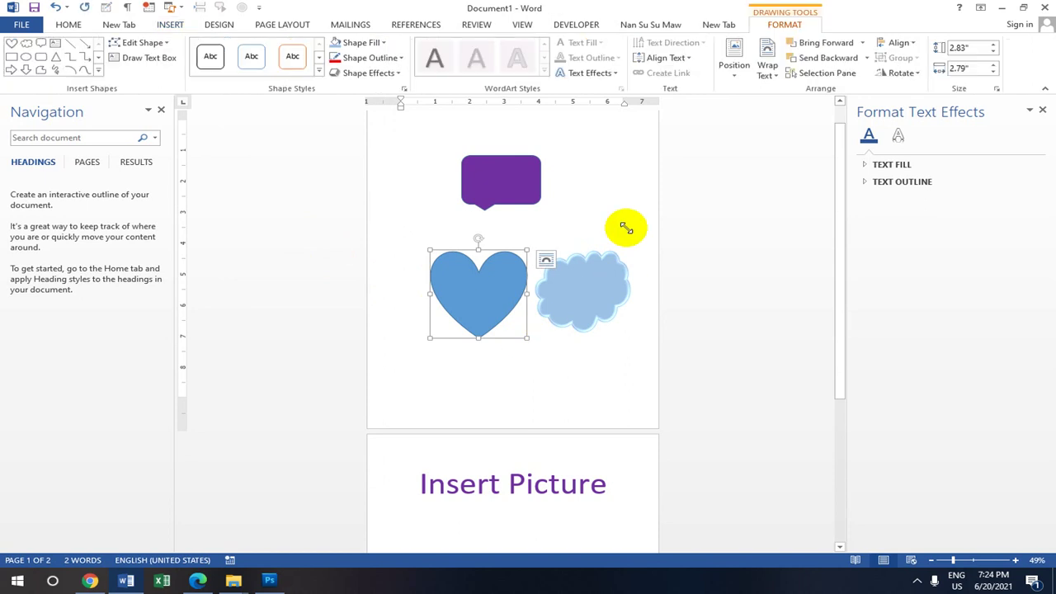
Step: Give the heart a red outline and a solid red fill
{"action": "left_click", "coordinate": [402, 58]}
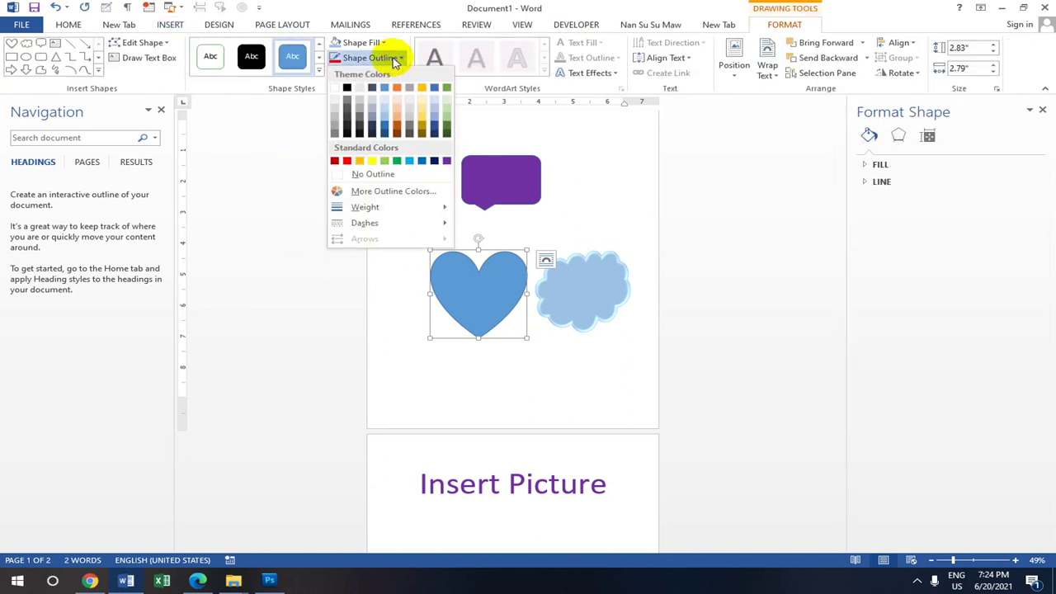
{"action": "left_click", "coordinate": [343, 165]}
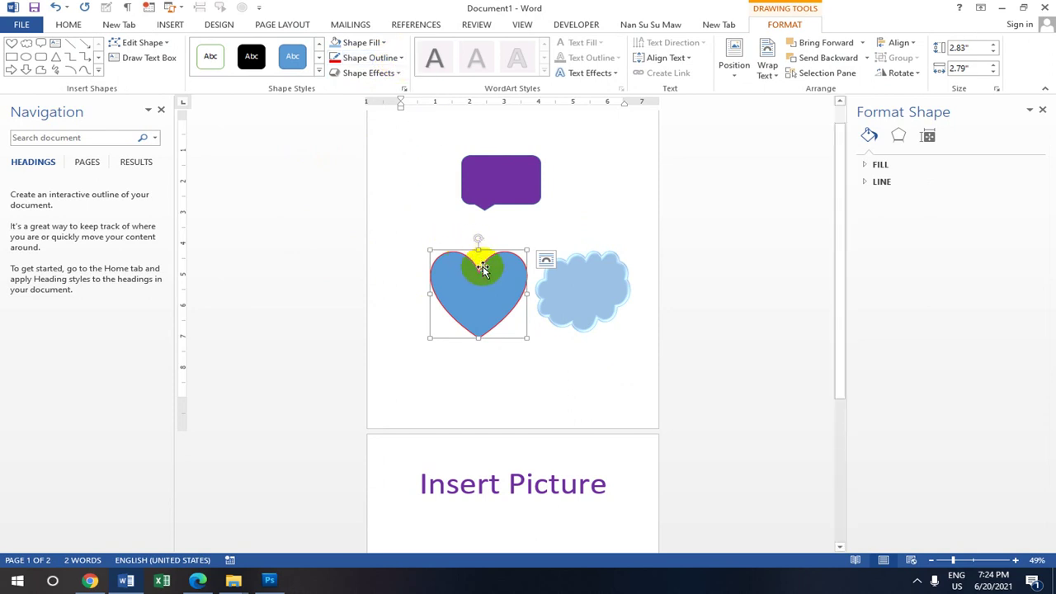
{"action": "left_click", "coordinate": [399, 56]}
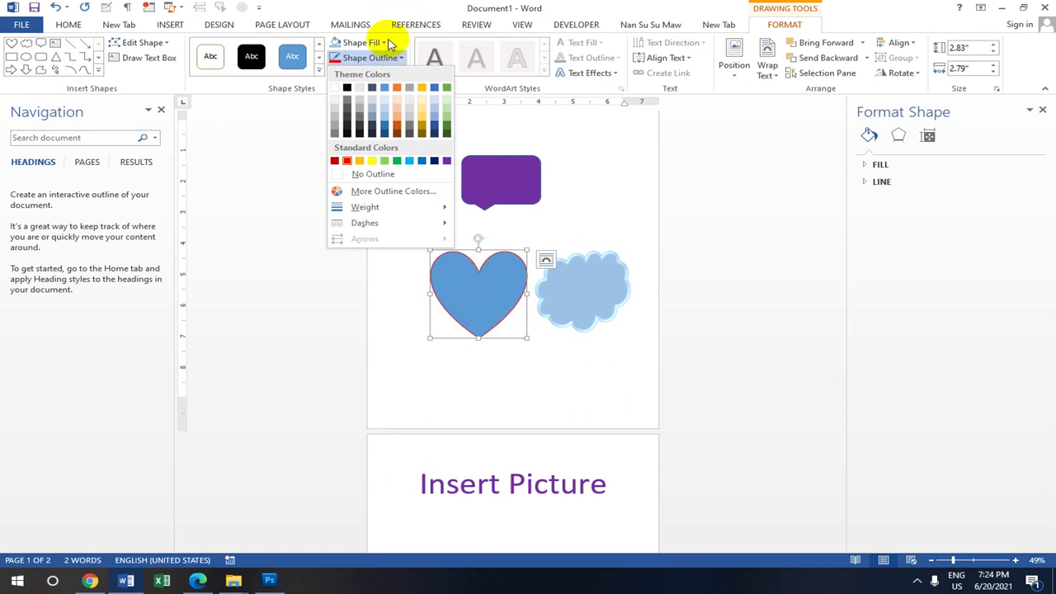
{"action": "left_click", "coordinate": [467, 267]}
{"action": "right_click", "coordinate": [476, 277]}
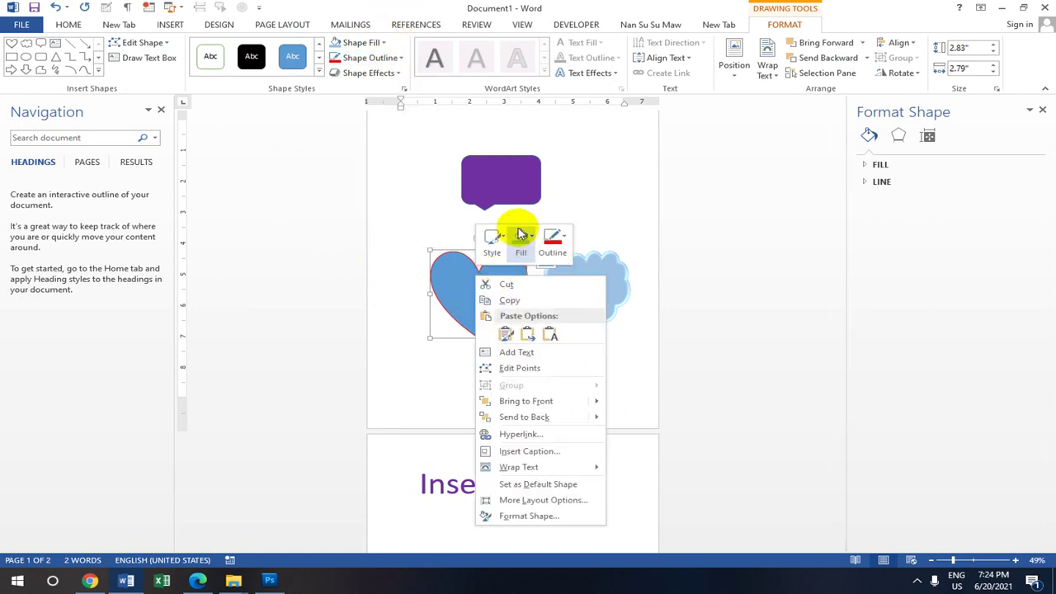
{"action": "left_click", "coordinate": [373, 42]}
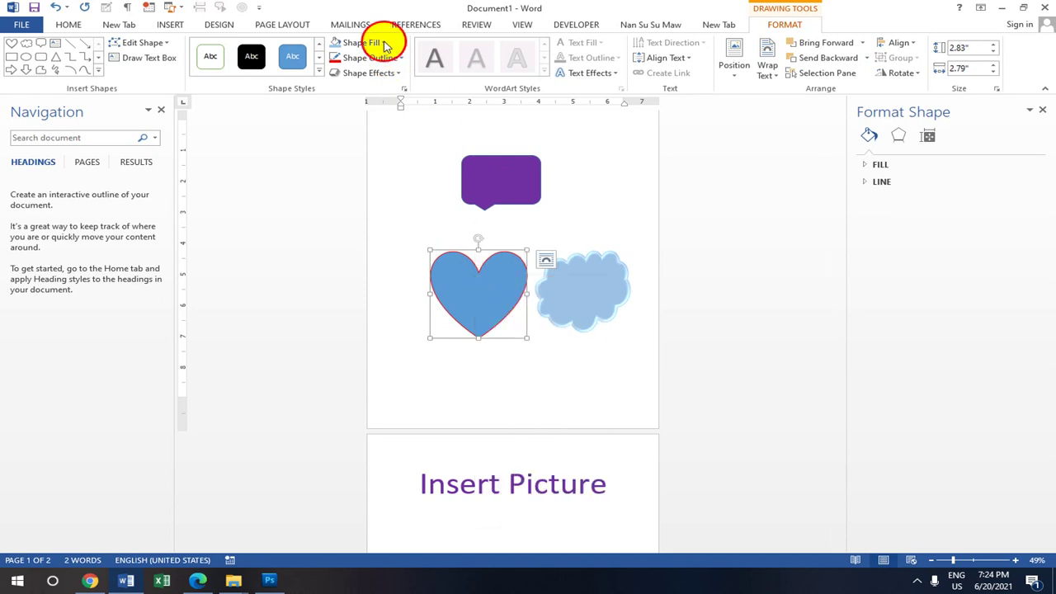
{"action": "left_click", "coordinate": [371, 42]}
{"action": "left_click", "coordinate": [348, 146]}
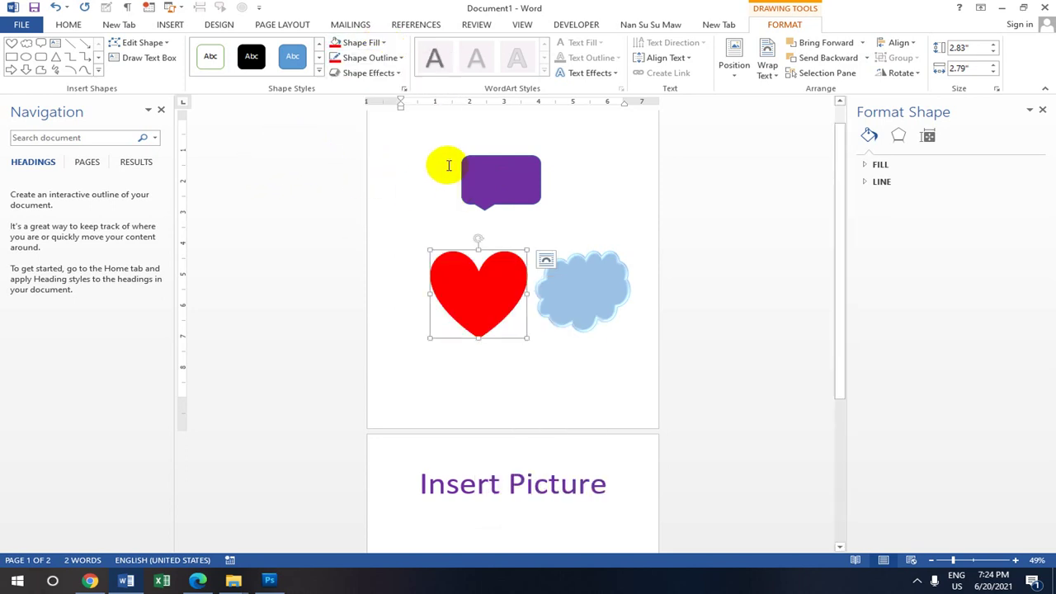
Step: Open the picture browser, cancel it, and return to the heart and cloud
{"action": "left_click", "coordinate": [170, 24]}
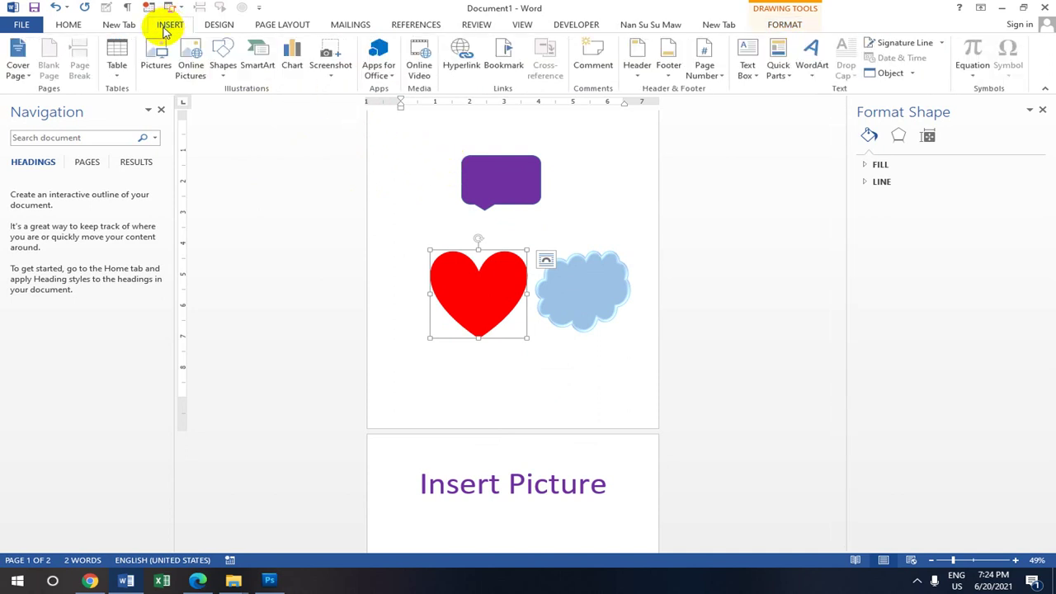
{"action": "left_click", "coordinate": [157, 63]}
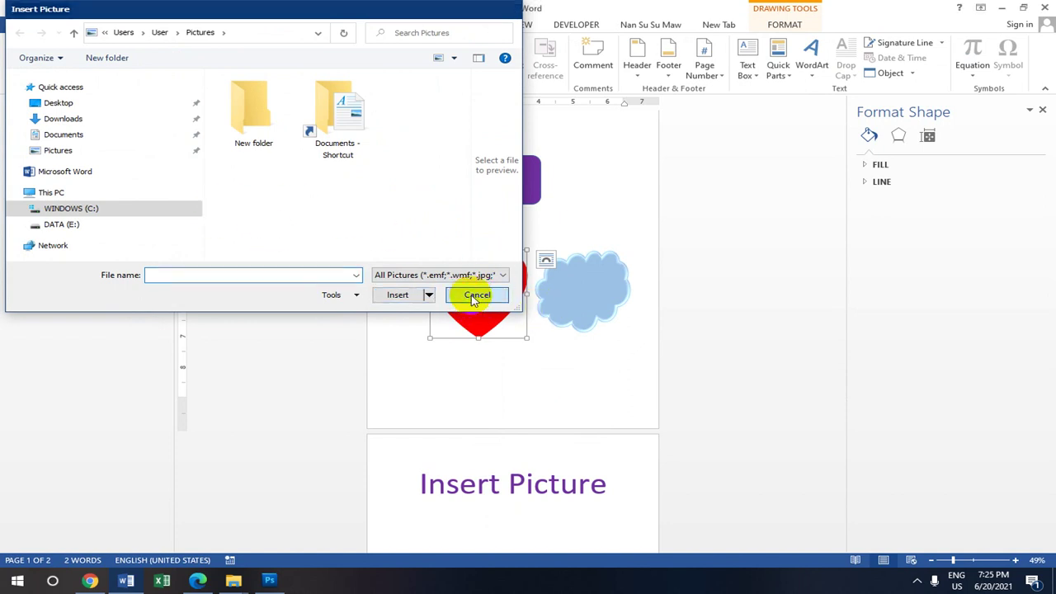
{"action": "left_click", "coordinate": [477, 295]}
{"action": "left_click", "coordinate": [584, 294]}
{"action": "scroll", "coordinate": [553, 294], "scroll_direction": "up", "scroll_amount": 1}
{"action": "scroll", "coordinate": [559, 282], "scroll_direction": "up", "scroll_amount": 1}
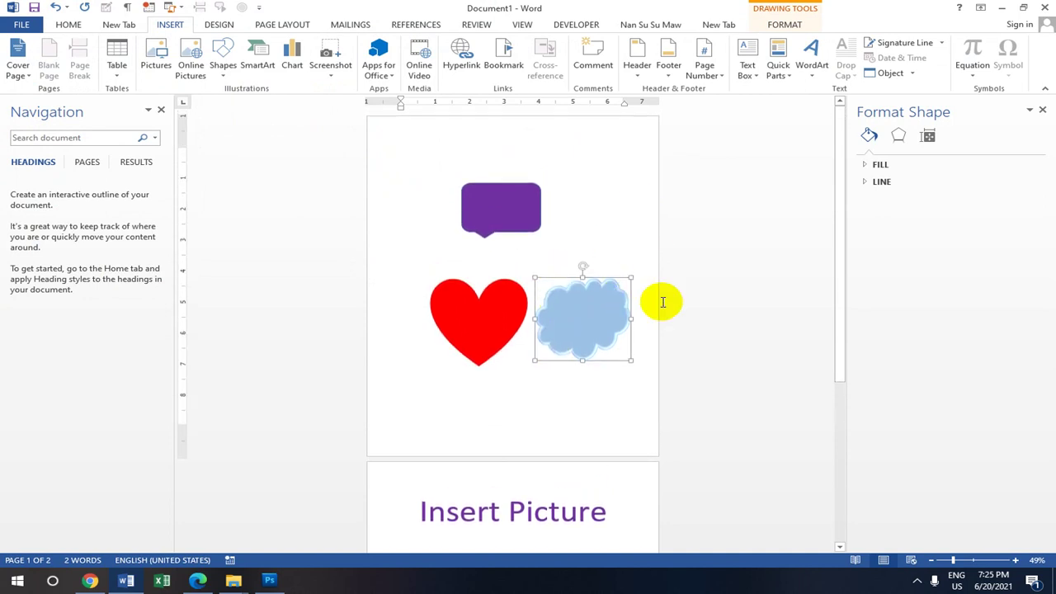
{"action": "left_click", "coordinate": [658, 339]}
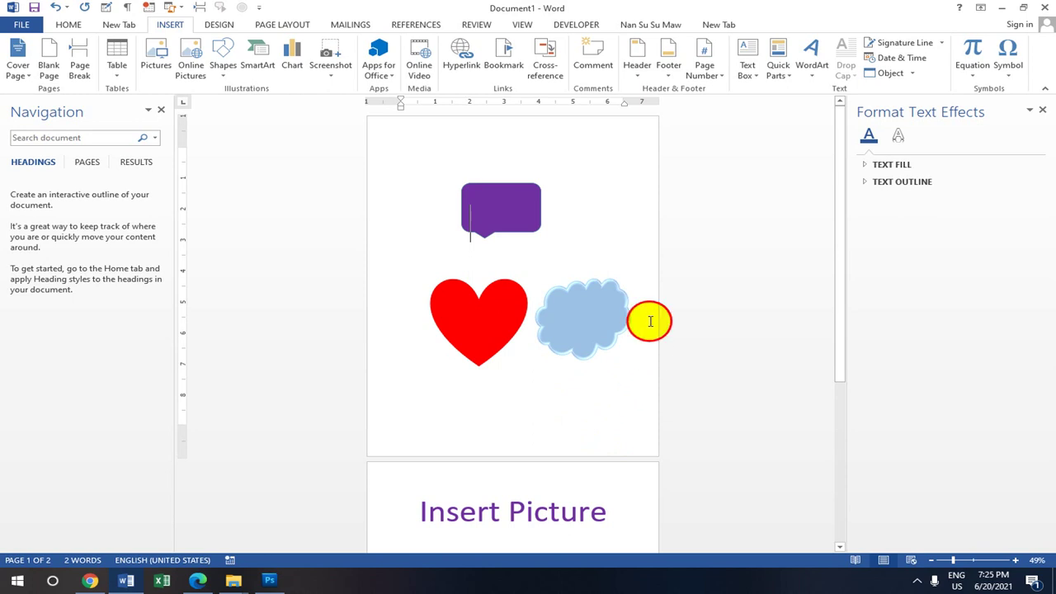
Step: Insert a page break below the heart and cloud, creating a blank page 2
{"action": "left_click", "coordinate": [521, 303]}
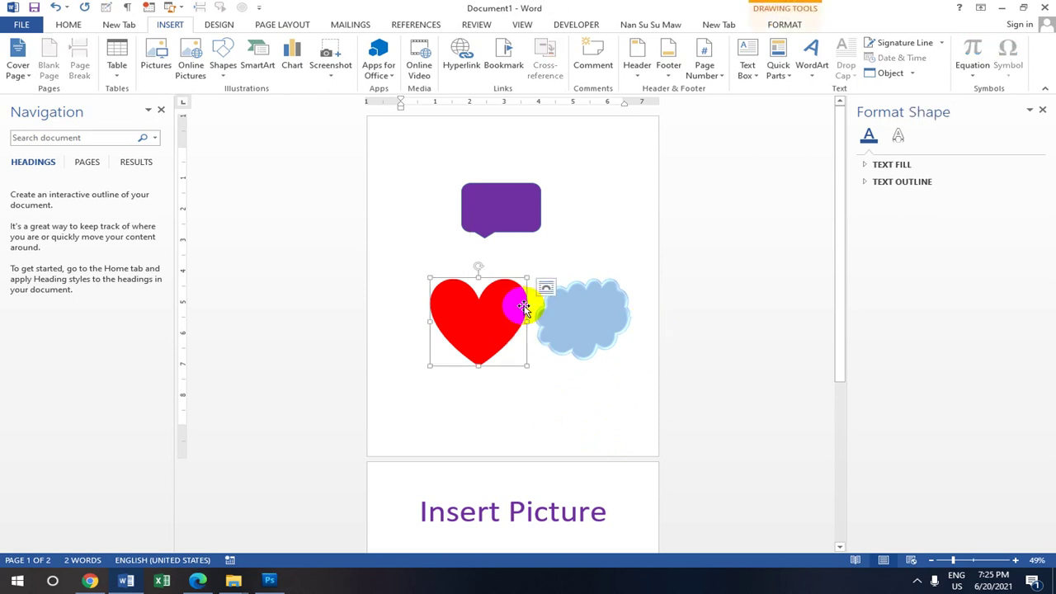
{"action": "left_click", "coordinate": [610, 384]}
{"action": "key", "text": "ctrl+Return"}
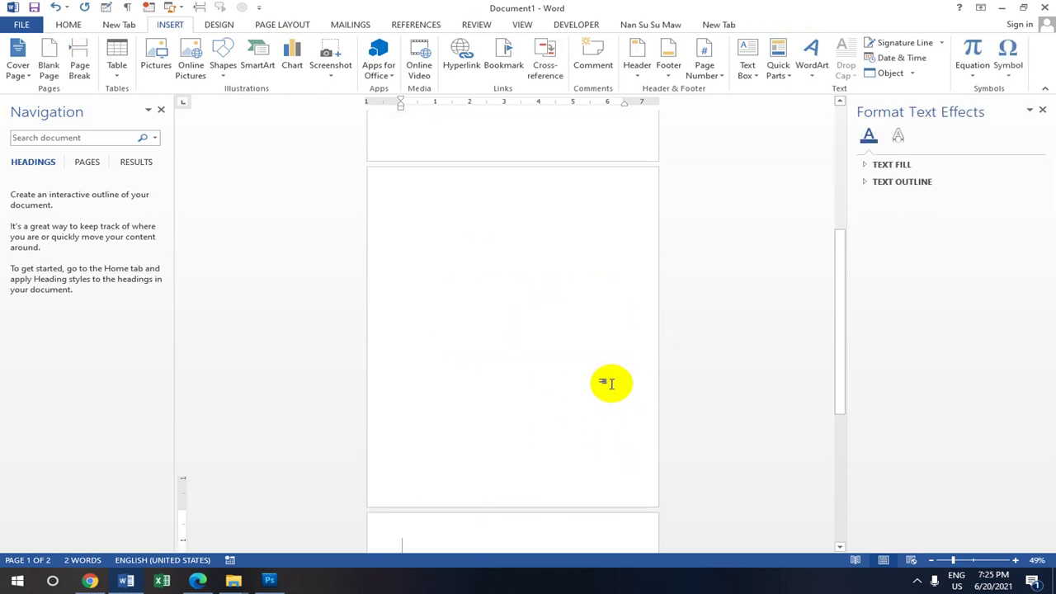
{"action": "scroll", "coordinate": [498, 272], "scroll_direction": "down", "scroll_amount": 3}
{"action": "scroll", "coordinate": [498, 272], "scroll_direction": "up", "scroll_amount": 2}
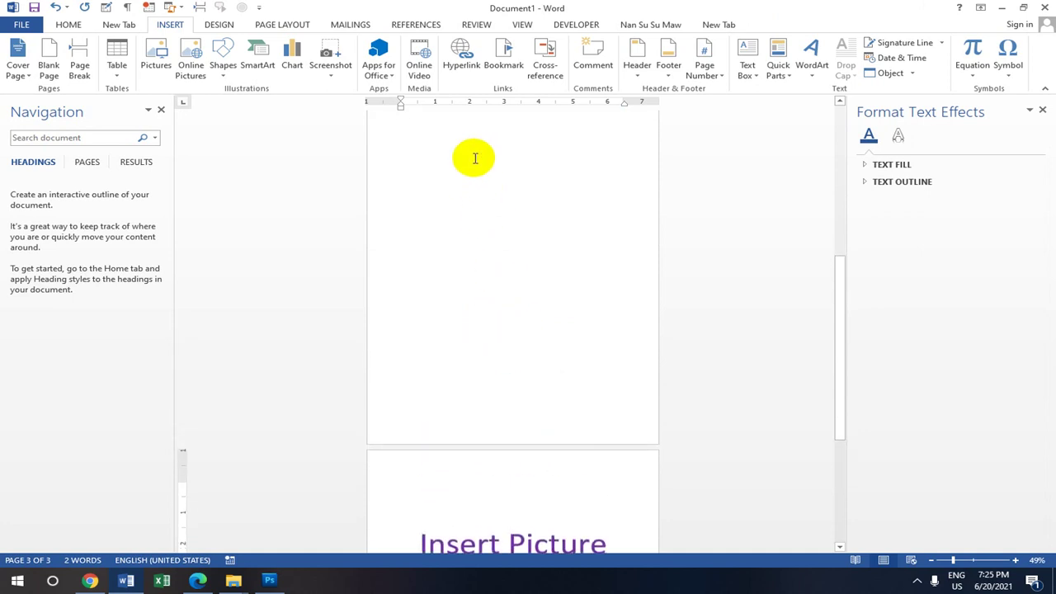
{"action": "scroll", "coordinate": [473, 155], "scroll_direction": "up", "scroll_amount": 5}
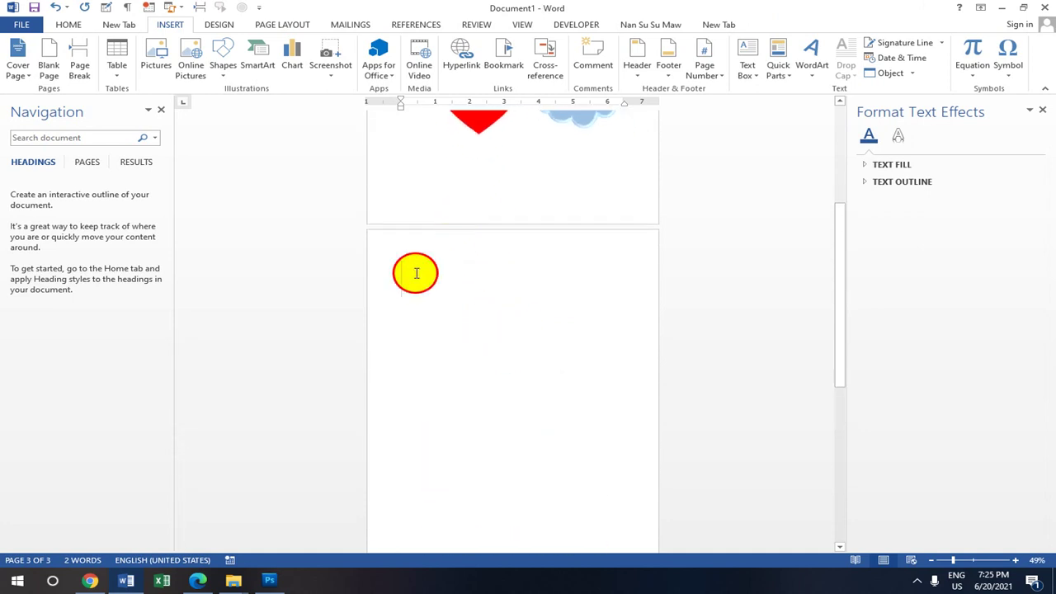
{"action": "scroll", "coordinate": [414, 247], "scroll_direction": "down", "scroll_amount": 2}
{"action": "scroll", "coordinate": [407, 226], "scroll_direction": "down", "scroll_amount": 1}
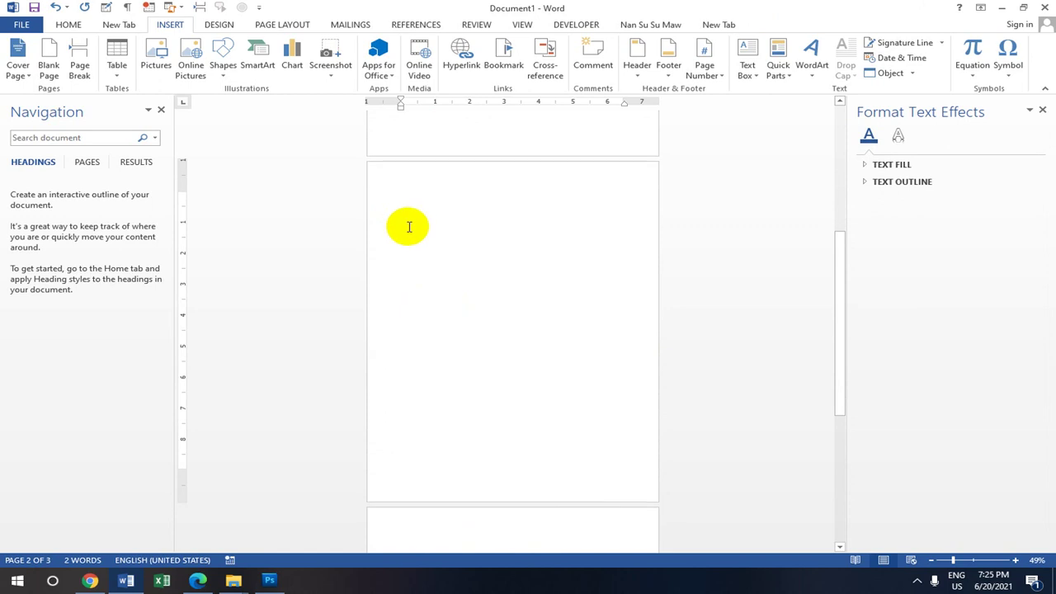
{"action": "scroll", "coordinate": [417, 184], "scroll_direction": "up", "scroll_amount": 2}
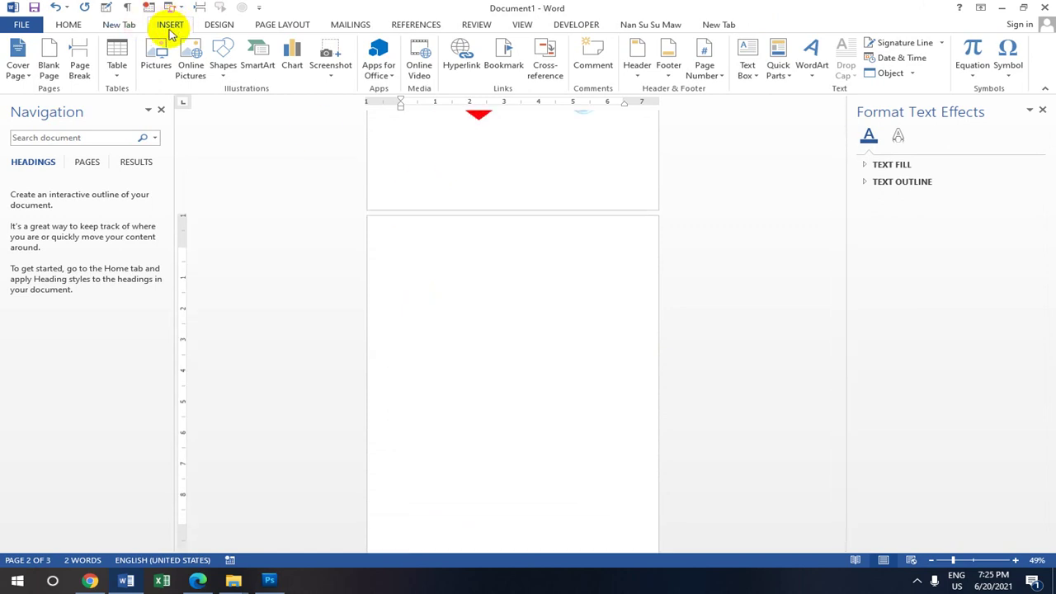
{"action": "scroll", "coordinate": [163, 34], "scroll_direction": "down", "scroll_amount": 4}
{"action": "scroll", "coordinate": [165, 31], "scroll_direction": "up", "scroll_amount": 2}
{"action": "scroll", "coordinate": [171, 23], "scroll_direction": "up", "scroll_amount": 2}
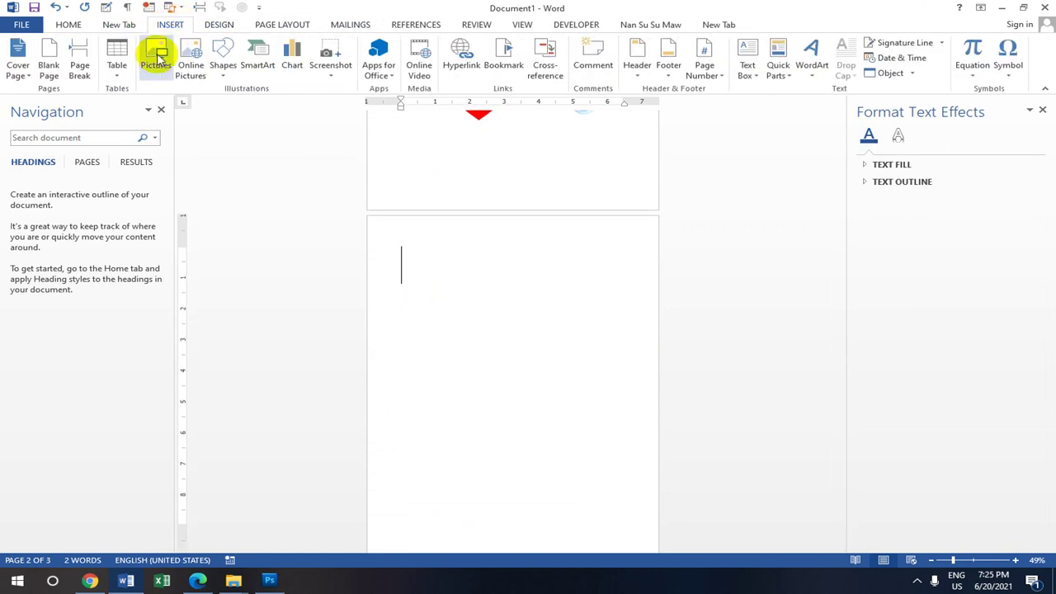
Step: Insert the CV Form portrait photo from the Desktop onto page 2
{"action": "left_click", "coordinate": [160, 60]}
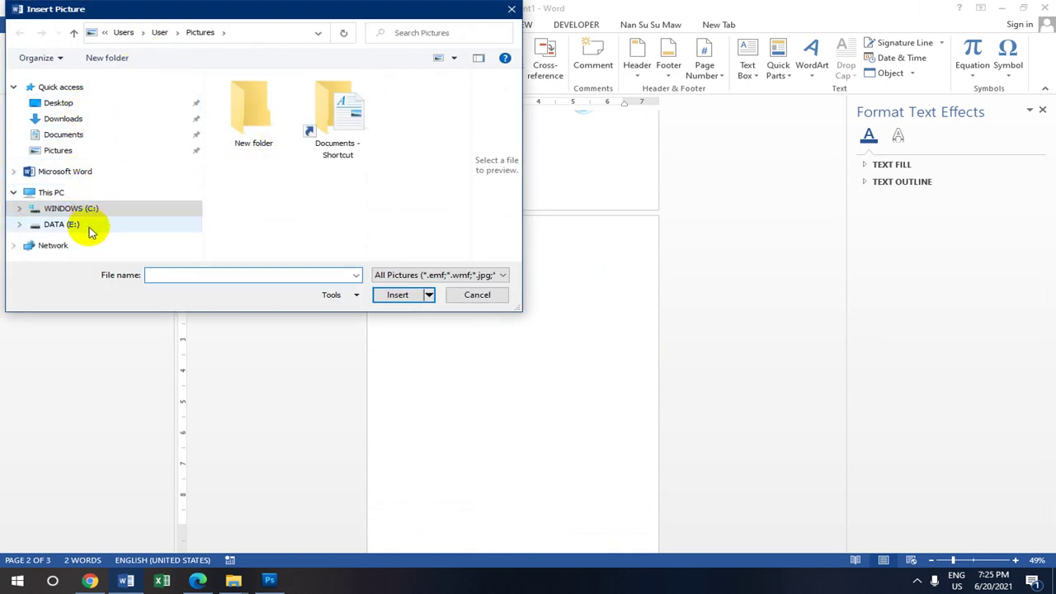
{"action": "left_click", "coordinate": [66, 103]}
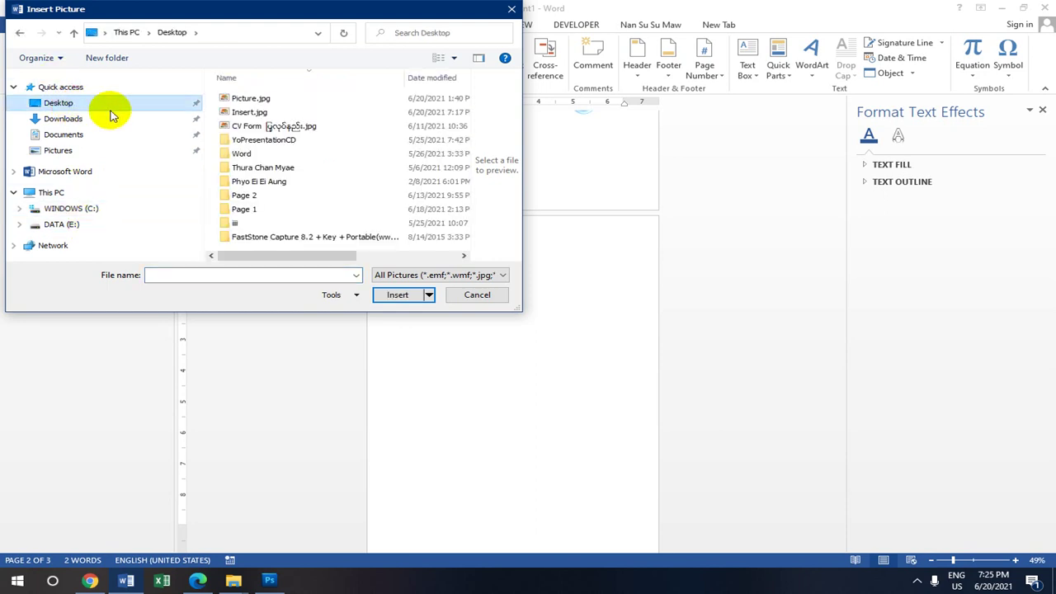
{"action": "left_click", "coordinate": [294, 126]}
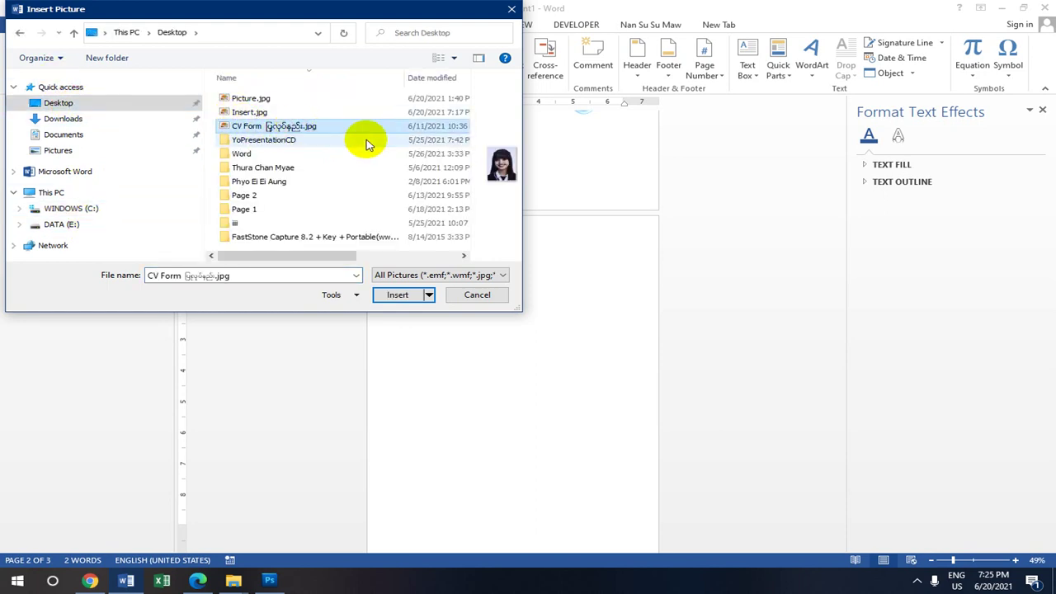
{"action": "left_click", "coordinate": [398, 298]}
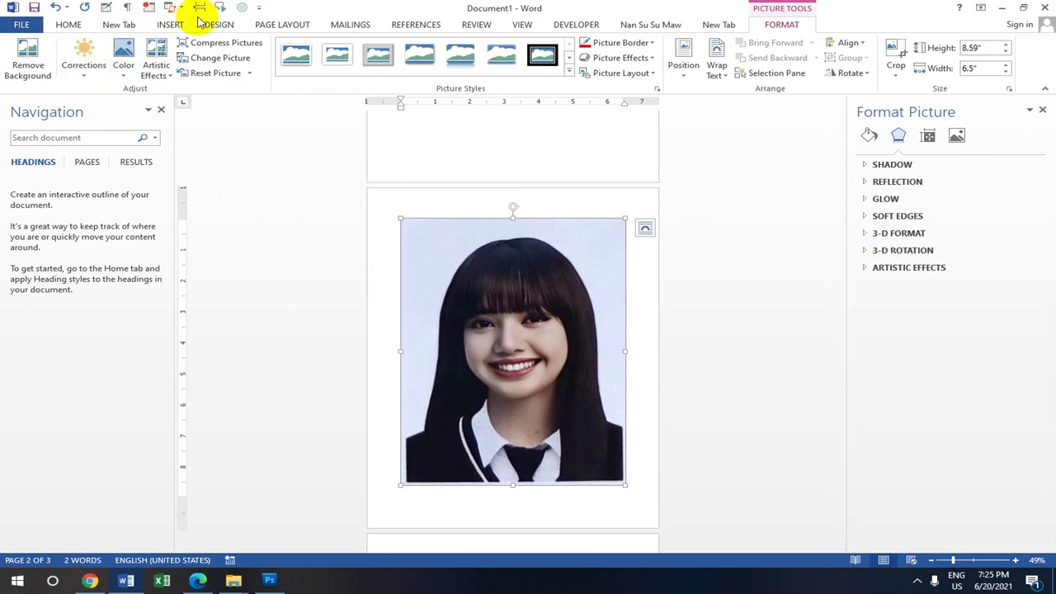
Step: Shrink the photo to about 3.92" wide by 5.19" high
{"action": "left_click", "coordinate": [170, 24]}
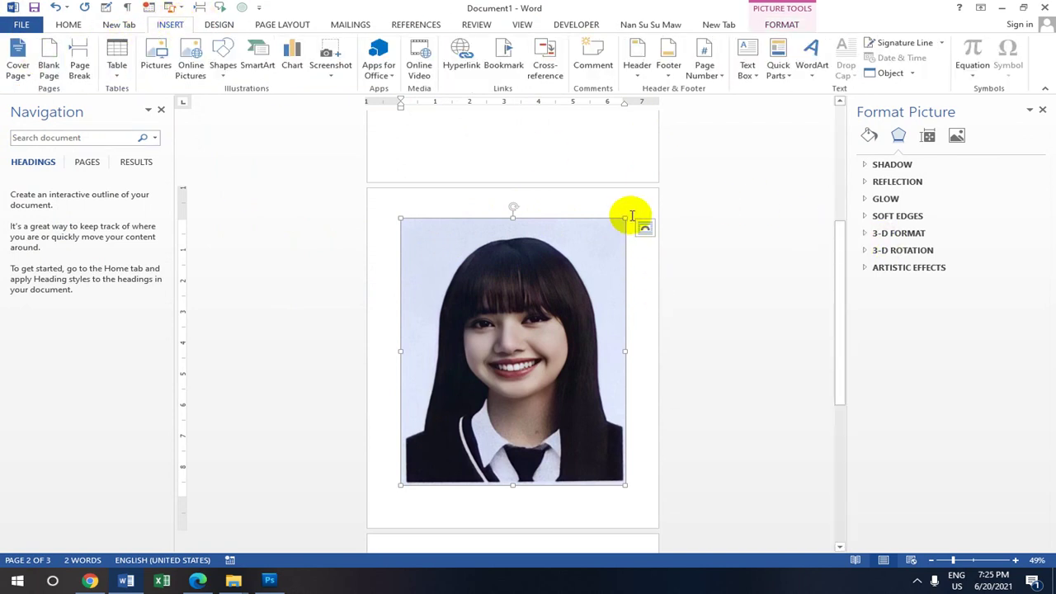
{"action": "left_click_drag", "start_coordinate": [624, 219], "coordinate": [503, 326]}
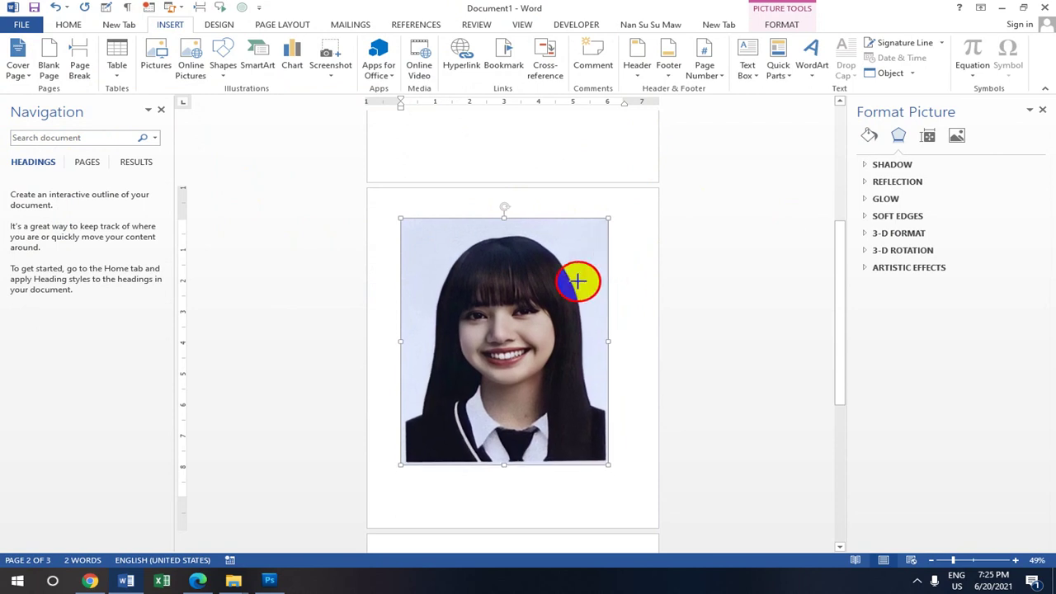
{"action": "scroll", "coordinate": [537, 319], "scroll_direction": "down", "scroll_amount": 2}
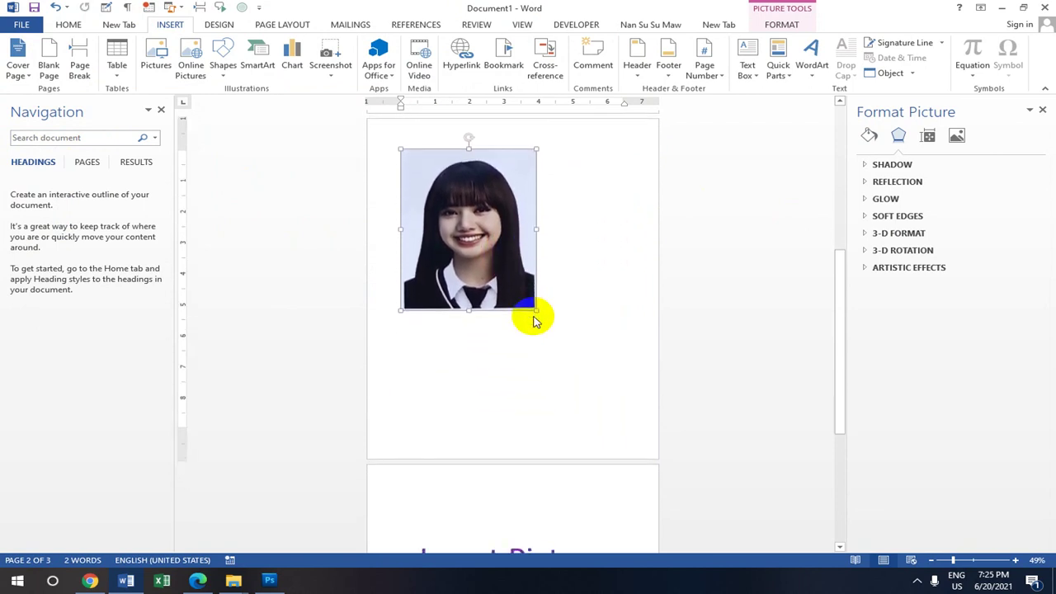
{"action": "scroll", "coordinate": [532, 297], "scroll_direction": "up", "scroll_amount": 1}
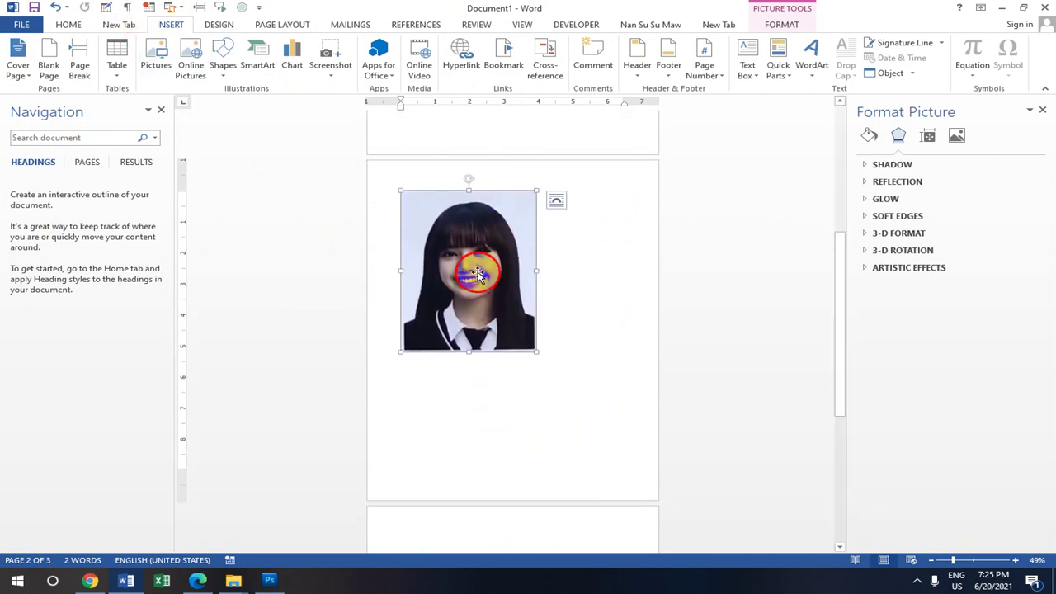
{"action": "left_click", "coordinate": [788, 24]}
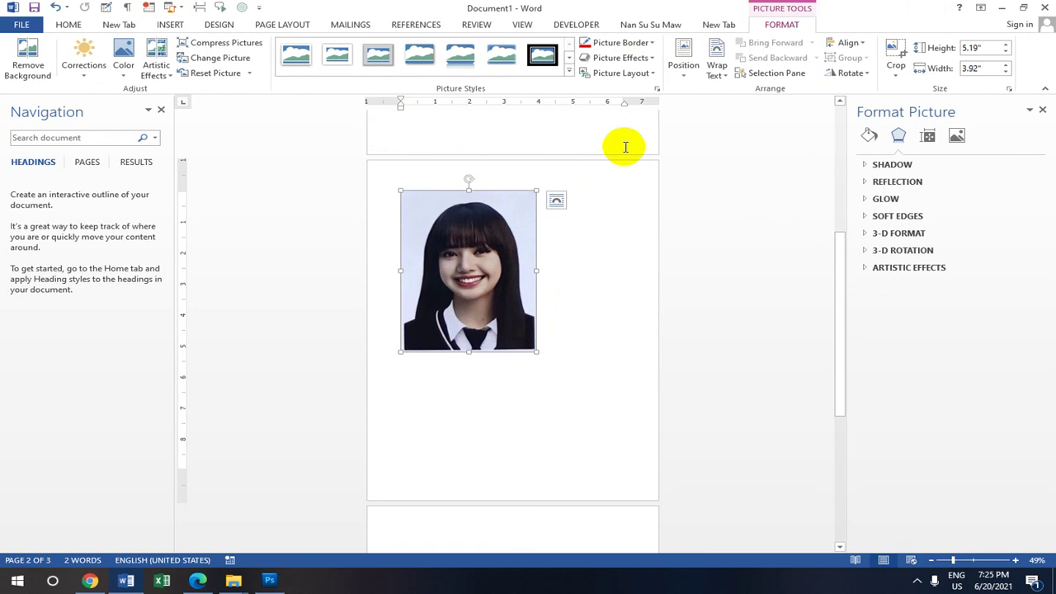
Step: Try Beveled Matte, White, then apply the white snipped-diagonal-corner picture style
{"action": "left_click", "coordinate": [568, 71]}
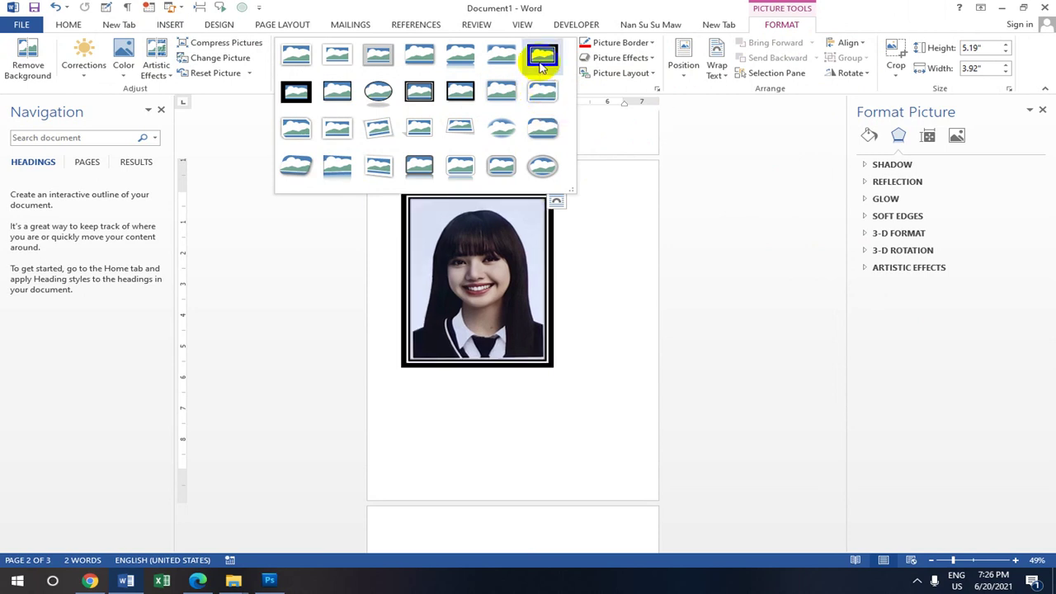
{"action": "left_click", "coordinate": [347, 56]}
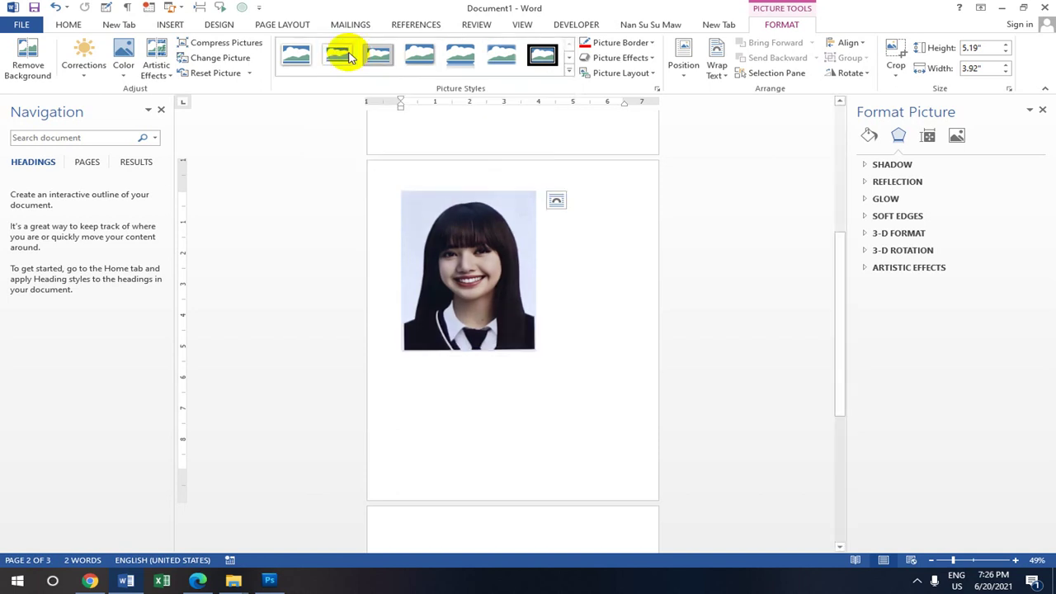
{"action": "left_click", "coordinate": [571, 70]}
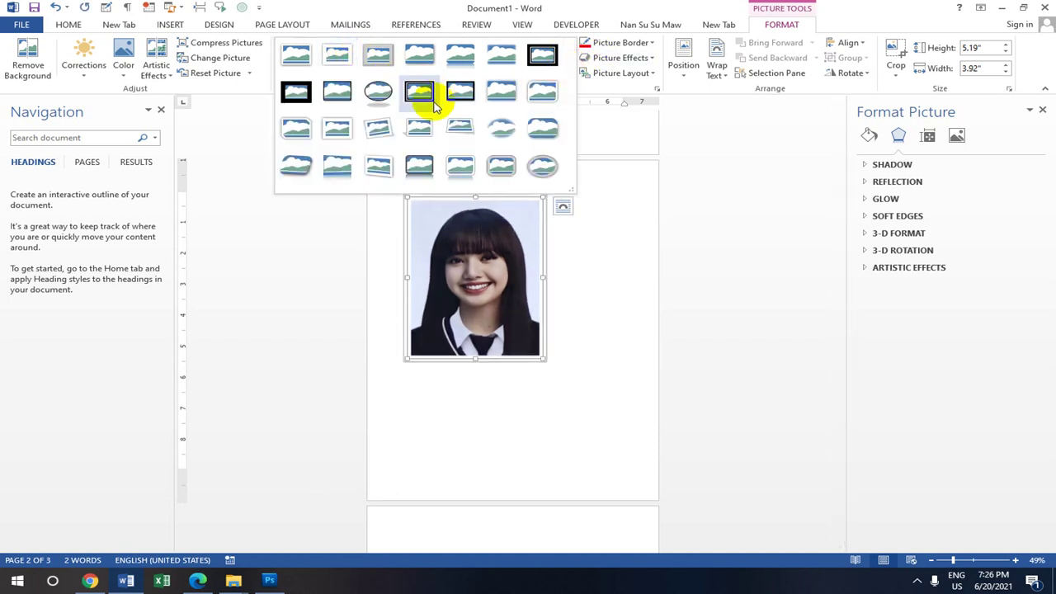
{"action": "left_click", "coordinate": [303, 132]}
{"action": "left_click", "coordinate": [611, 229]}
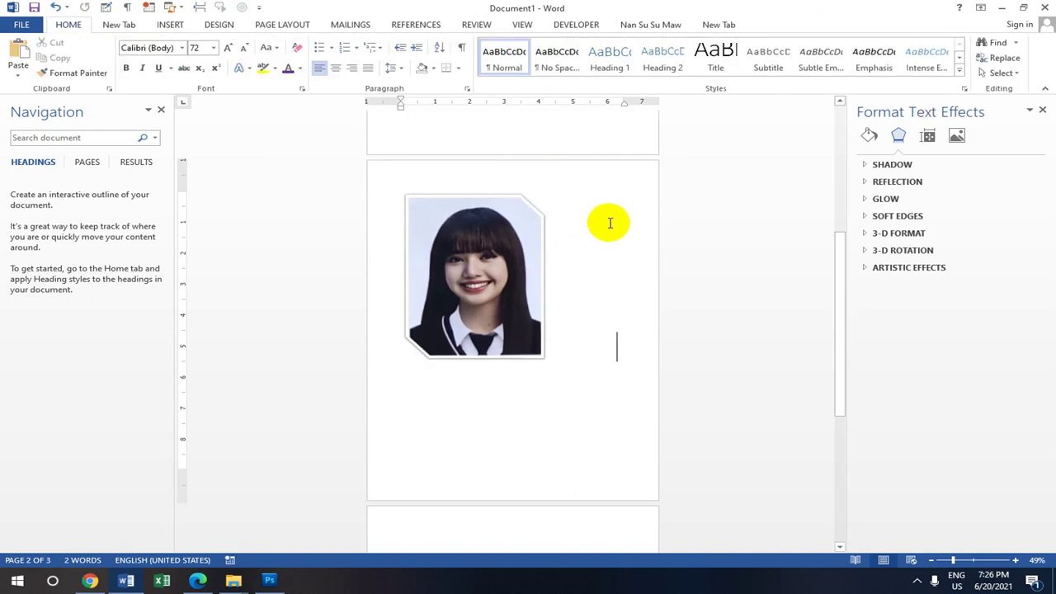
Step: Add blank lines to push the Insert Picture title onto the next page
{"action": "scroll", "coordinate": [556, 366], "scroll_direction": "down", "scroll_amount": 5}
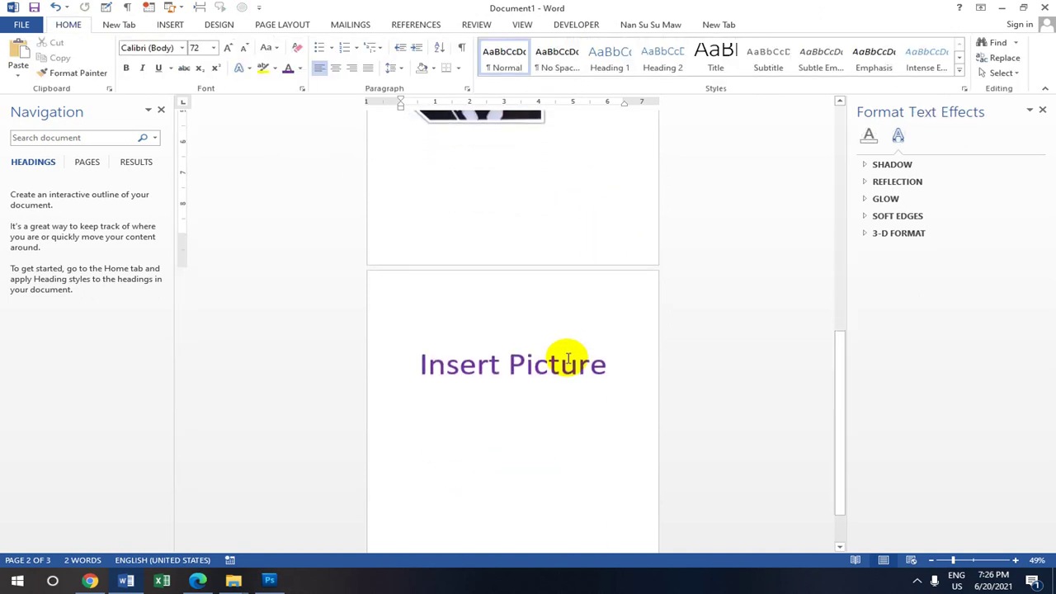
{"action": "key", "text": "Return"}
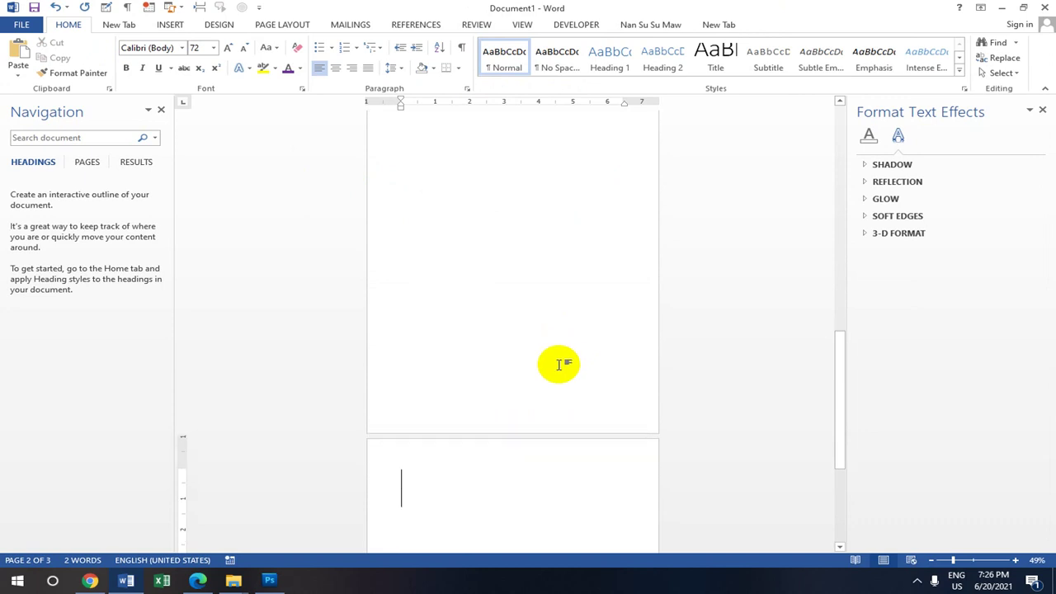
{"action": "key", "text": "Return"}
{"action": "key", "text": "Return"}
{"action": "key", "text": "Return"}
{"action": "key", "text": "Return"}
{"action": "key", "text": "Return"}
{"action": "key", "text": "Return"}
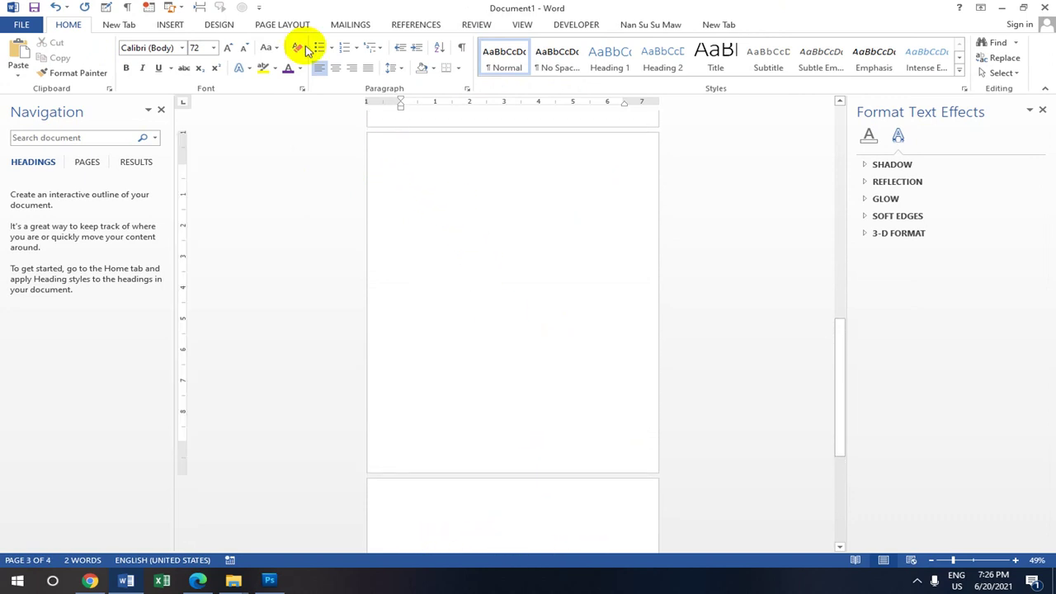
Step: Draw a tall Vertical Scroll shape, about 6.7" by 4.79", on the empty page
{"action": "left_click", "coordinate": [173, 27]}
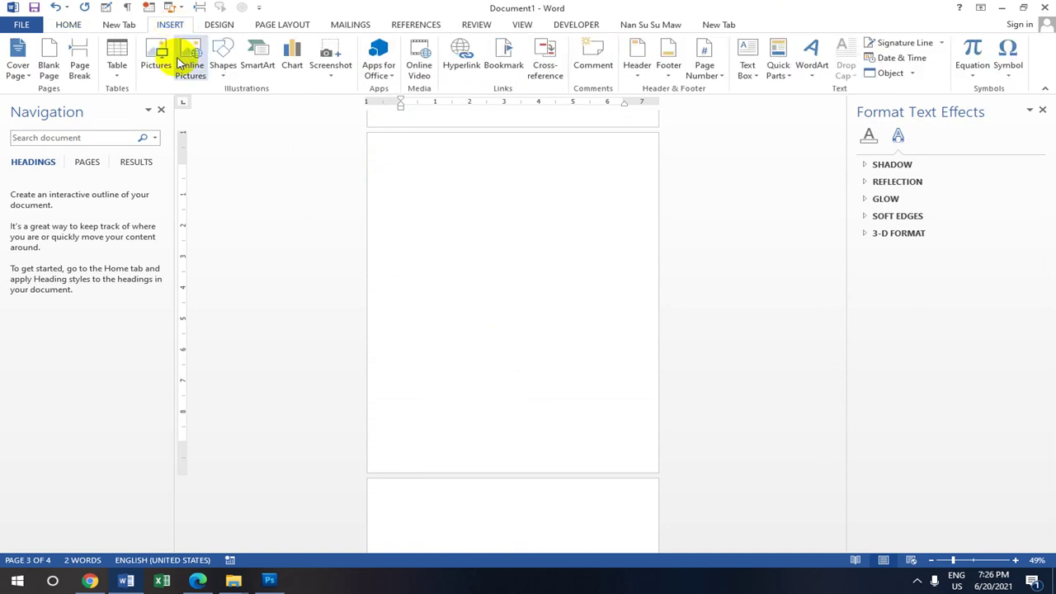
{"action": "left_click", "coordinate": [224, 70]}
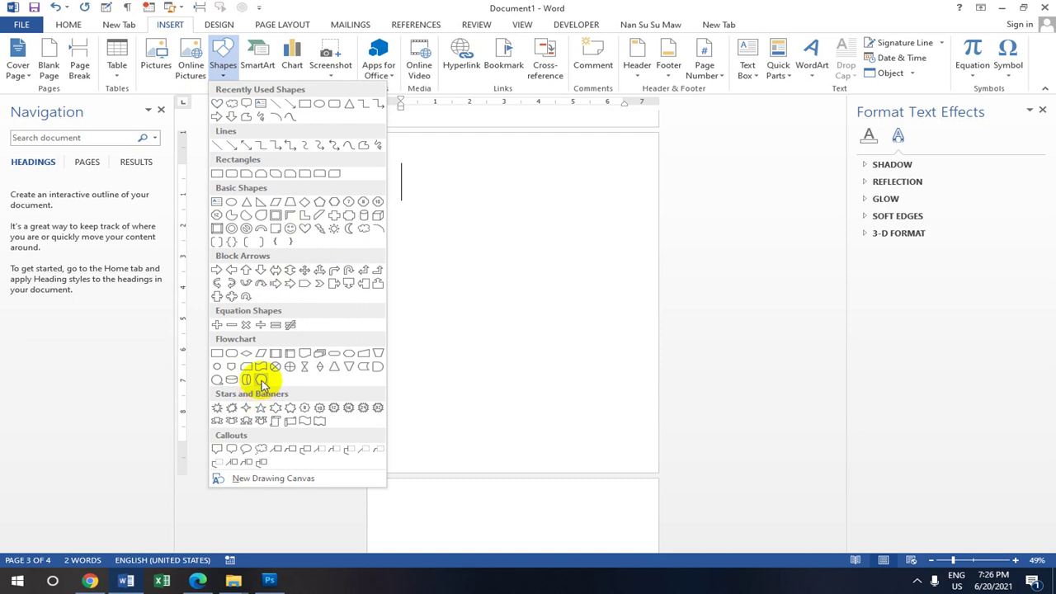
{"action": "left_click", "coordinate": [276, 422]}
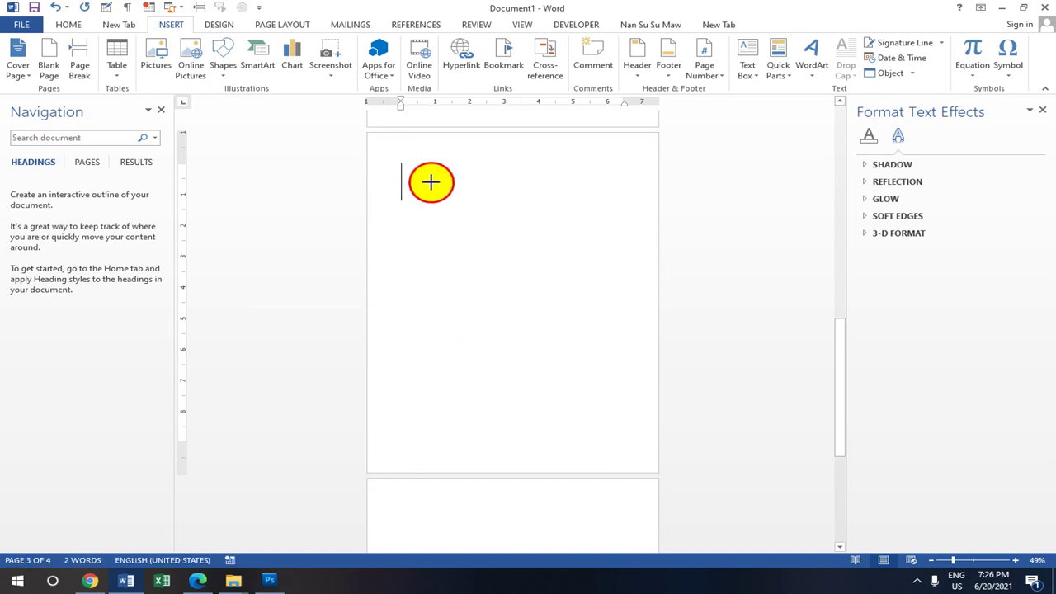
{"action": "left_click_drag", "start_coordinate": [430, 182], "coordinate": [552, 372]}
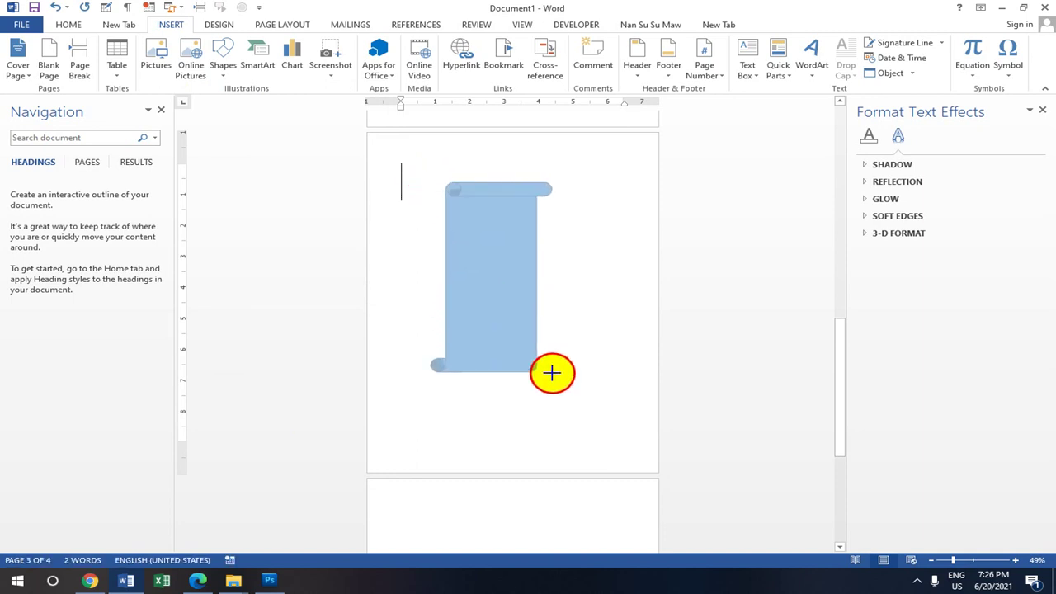
{"action": "left_click_drag", "start_coordinate": [552, 373], "coordinate": [596, 390]}
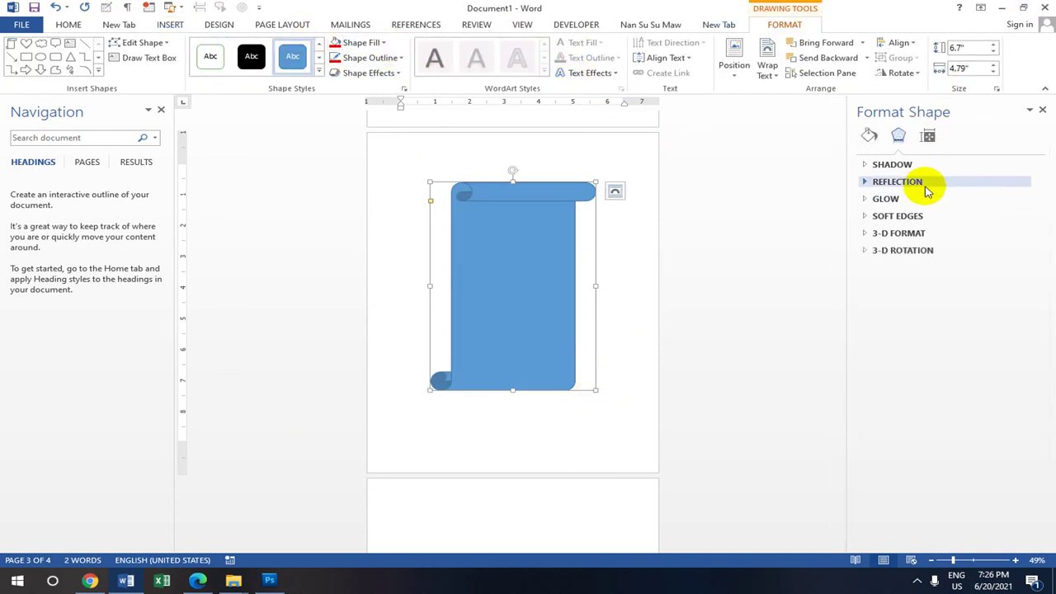
Step: Browse the scroll shape's shadow, fill and line settings in Format Shape
{"action": "left_click", "coordinate": [899, 137]}
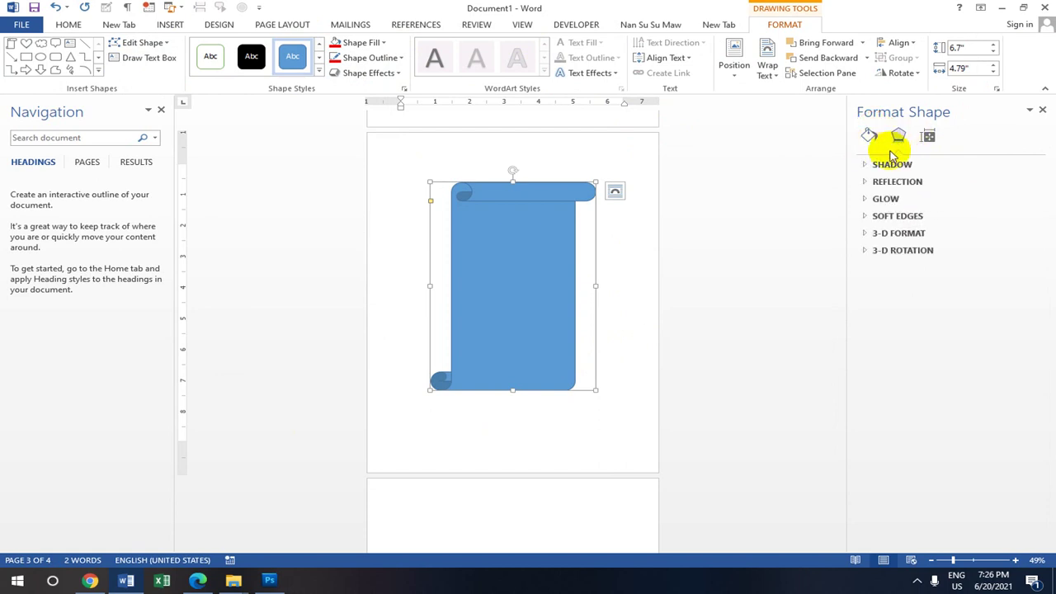
{"action": "left_click", "coordinate": [867, 167]}
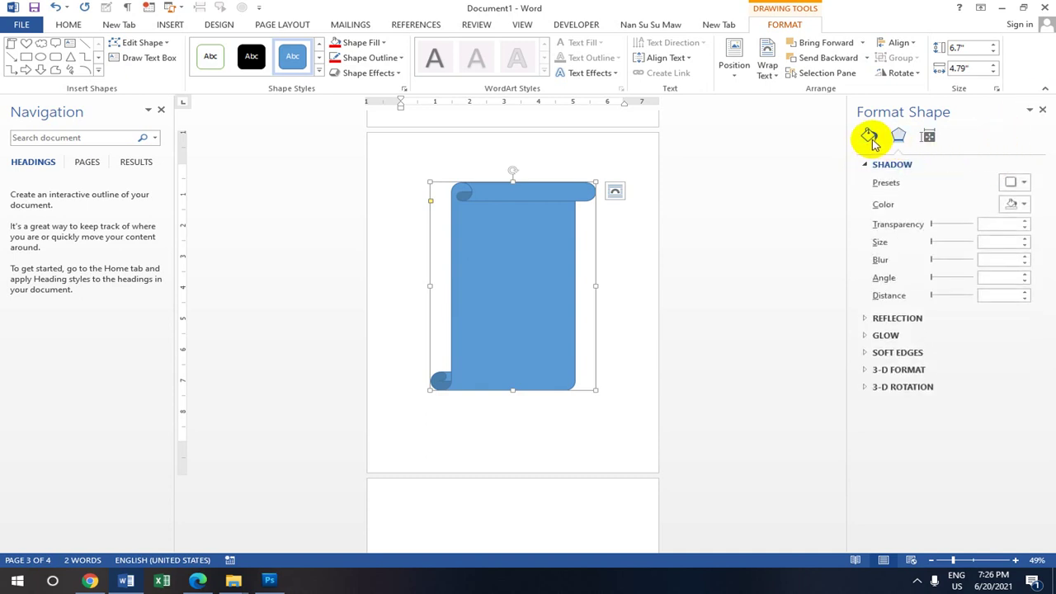
{"action": "left_click", "coordinate": [870, 137]}
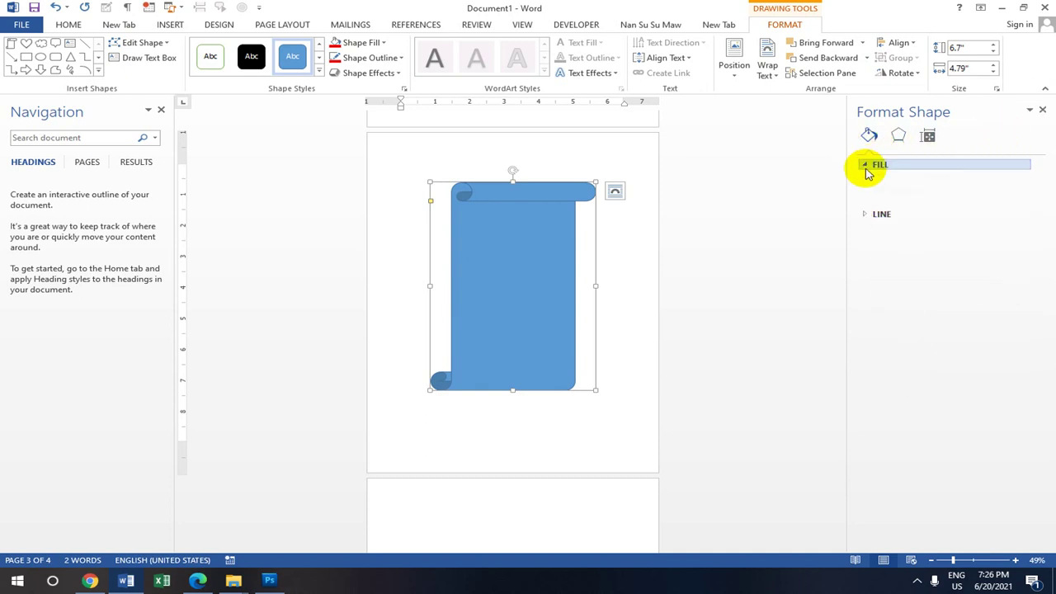
{"action": "left_click", "coordinate": [867, 169]}
{"action": "left_click", "coordinate": [876, 164]}
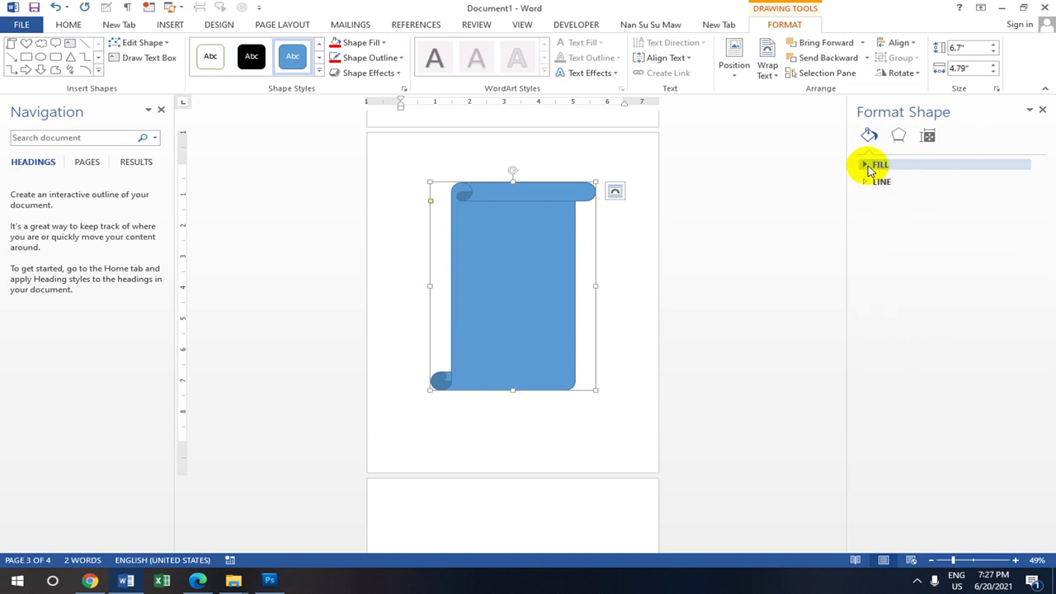
{"action": "left_click", "coordinate": [868, 181]}
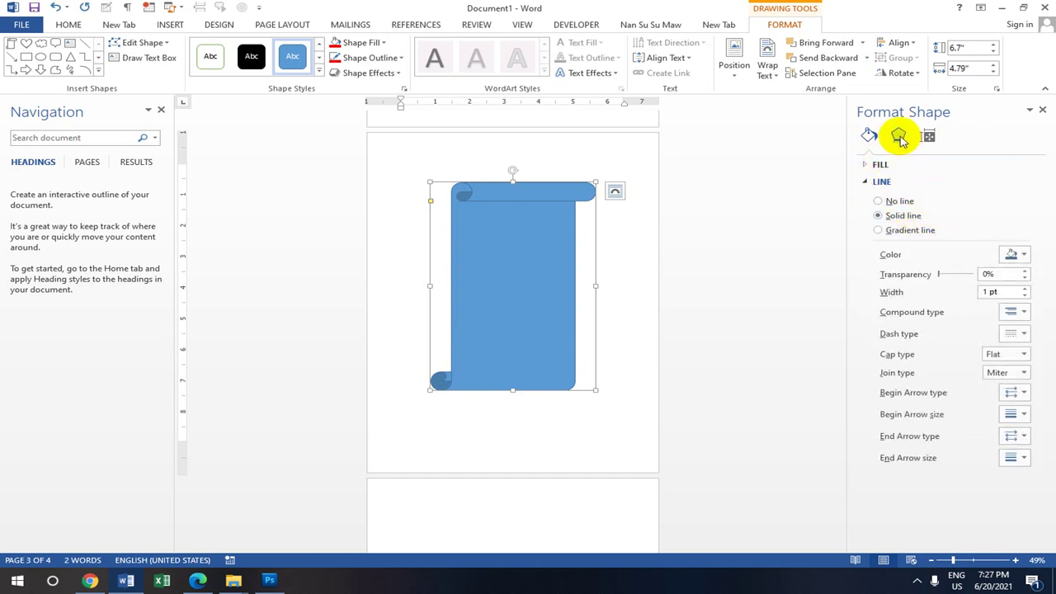
Step: Expand reflection, glow, soft edges and 3-D sections, then show Text Box layout options
{"action": "left_click", "coordinate": [899, 137]}
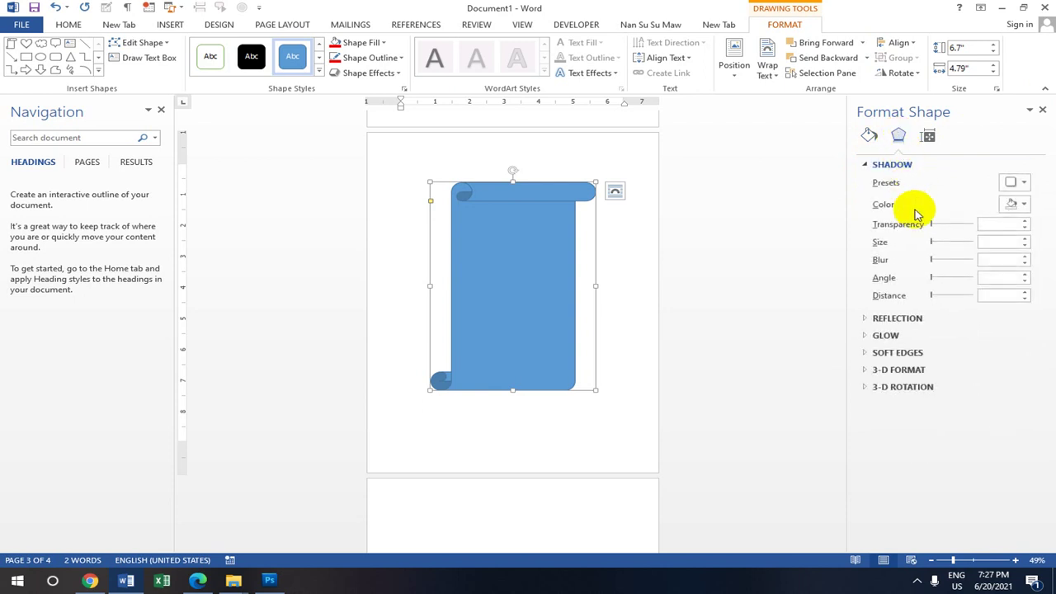
{"action": "left_click", "coordinate": [866, 320]}
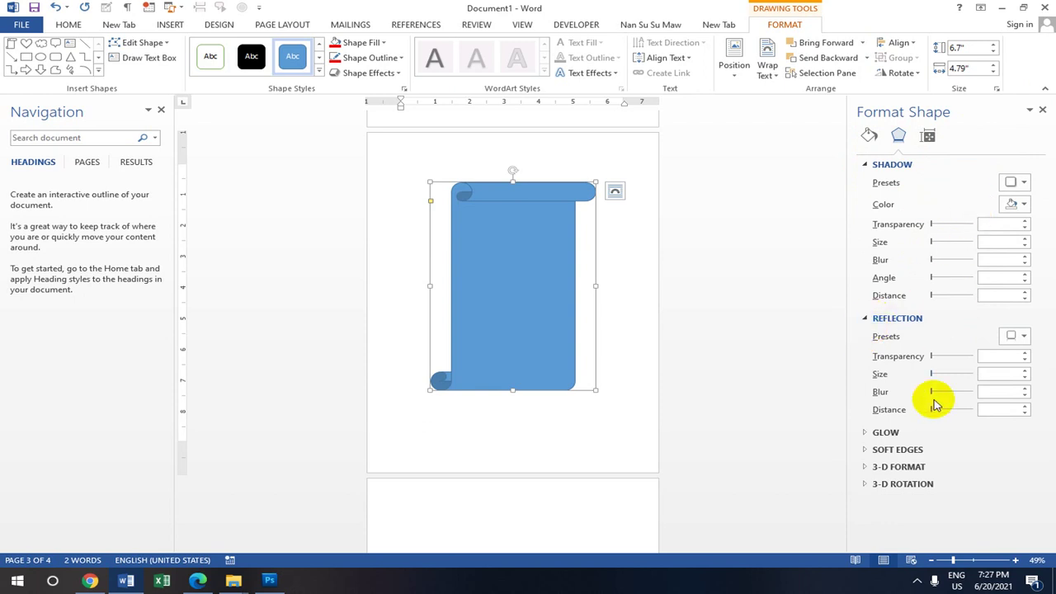
{"action": "left_click", "coordinate": [865, 432]}
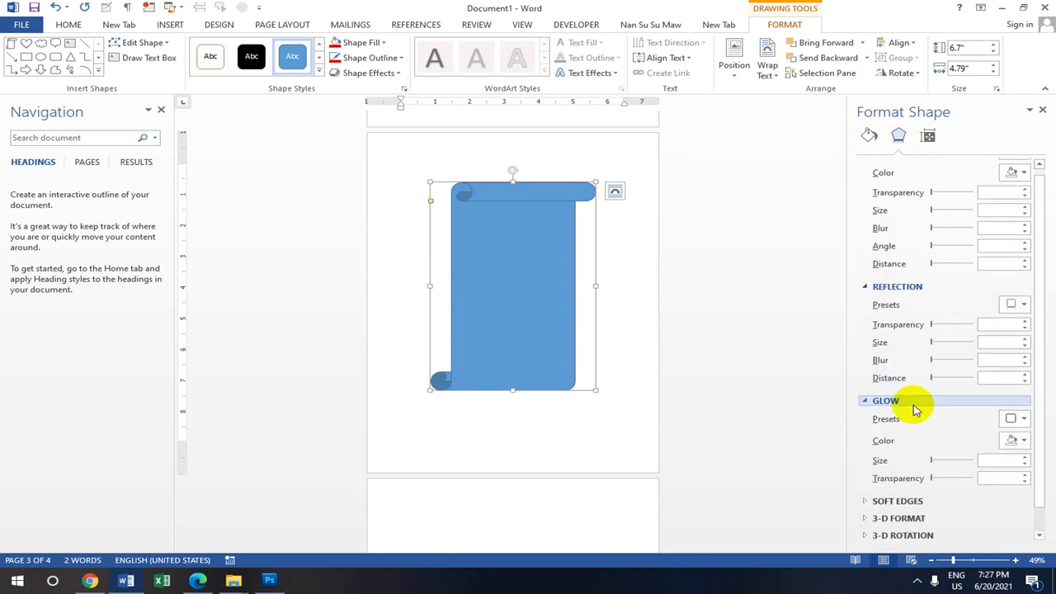
{"action": "left_click", "coordinate": [864, 501]}
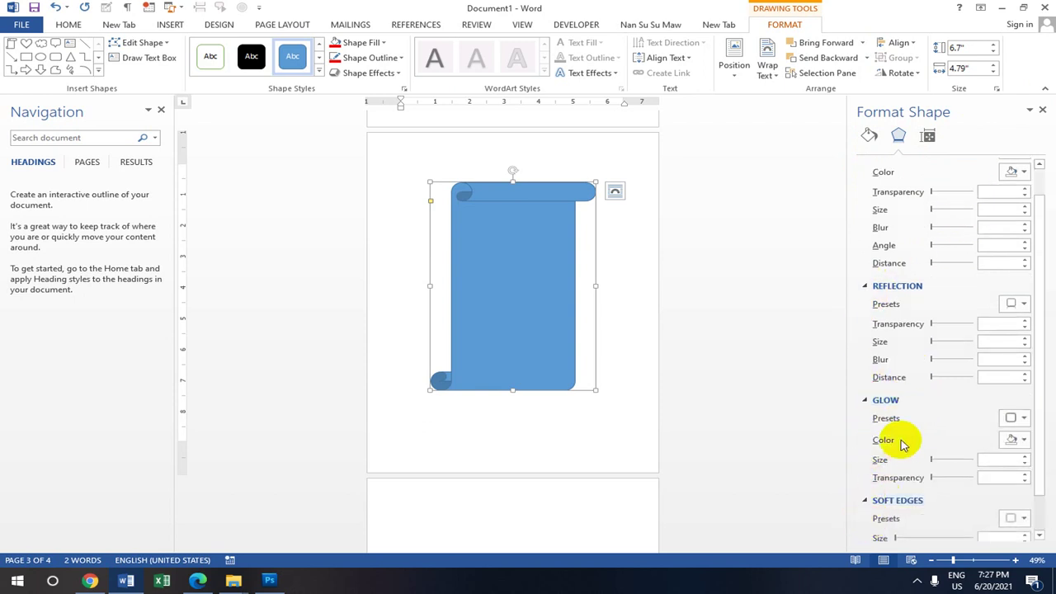
{"action": "left_click", "coordinate": [866, 514]}
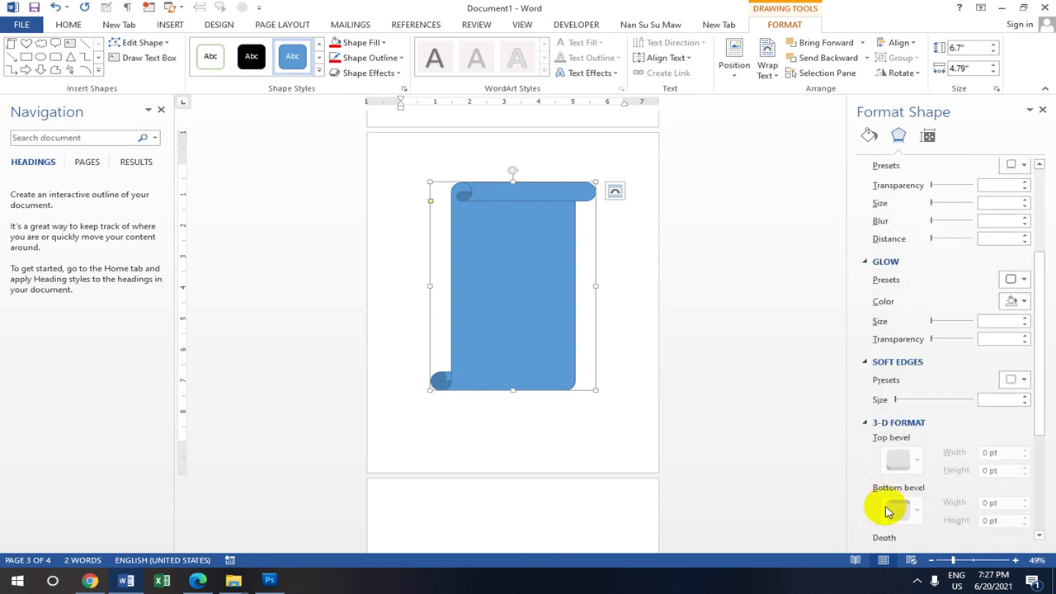
{"action": "scroll", "coordinate": [897, 449], "scroll_direction": "down", "scroll_amount": 5}
{"action": "left_click", "coordinate": [870, 535]}
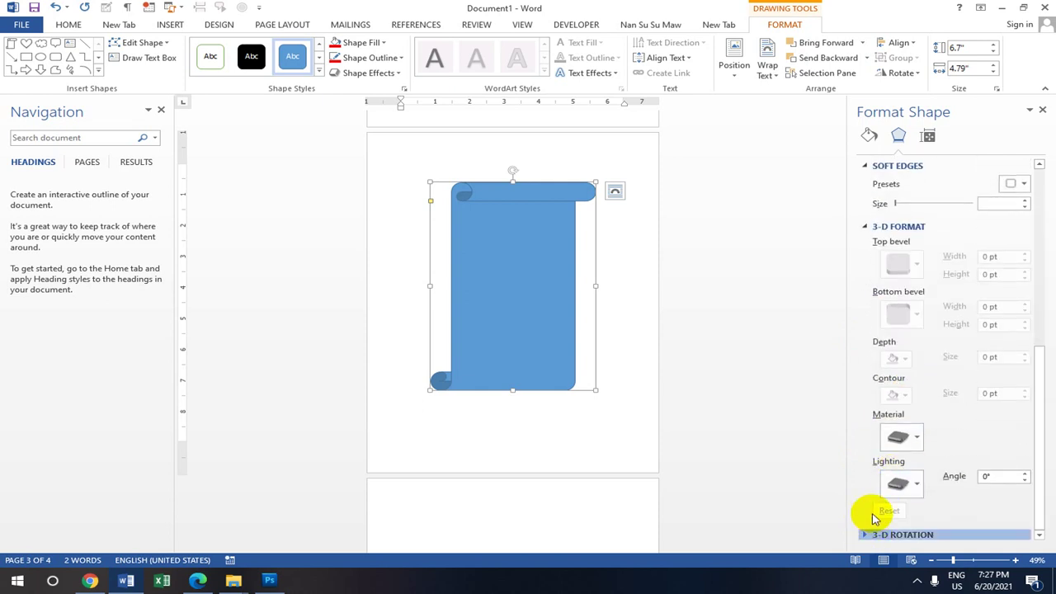
{"action": "left_click", "coordinate": [928, 137]}
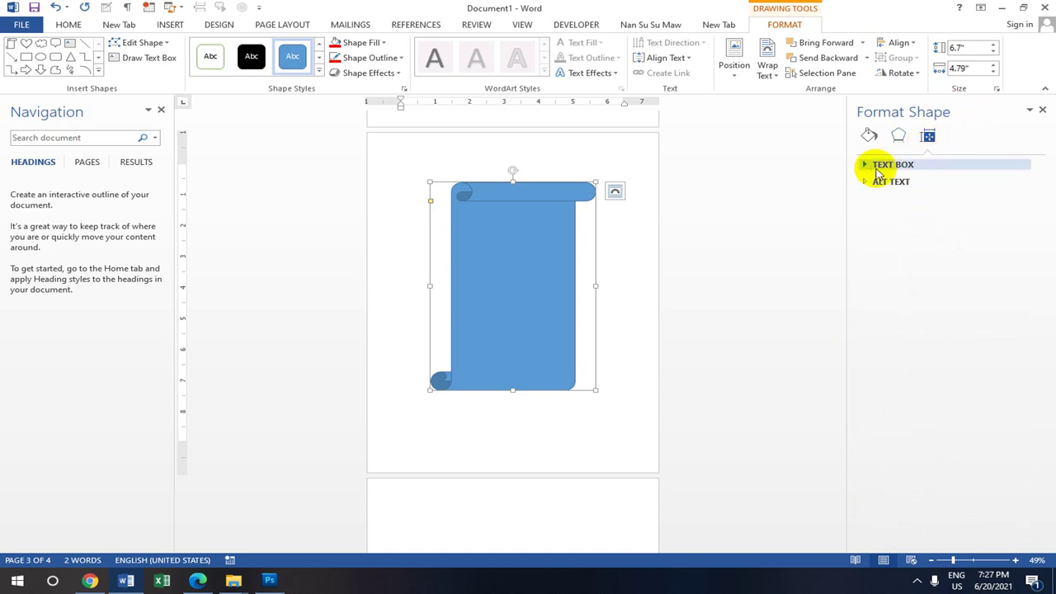
{"action": "left_click", "coordinate": [866, 164]}
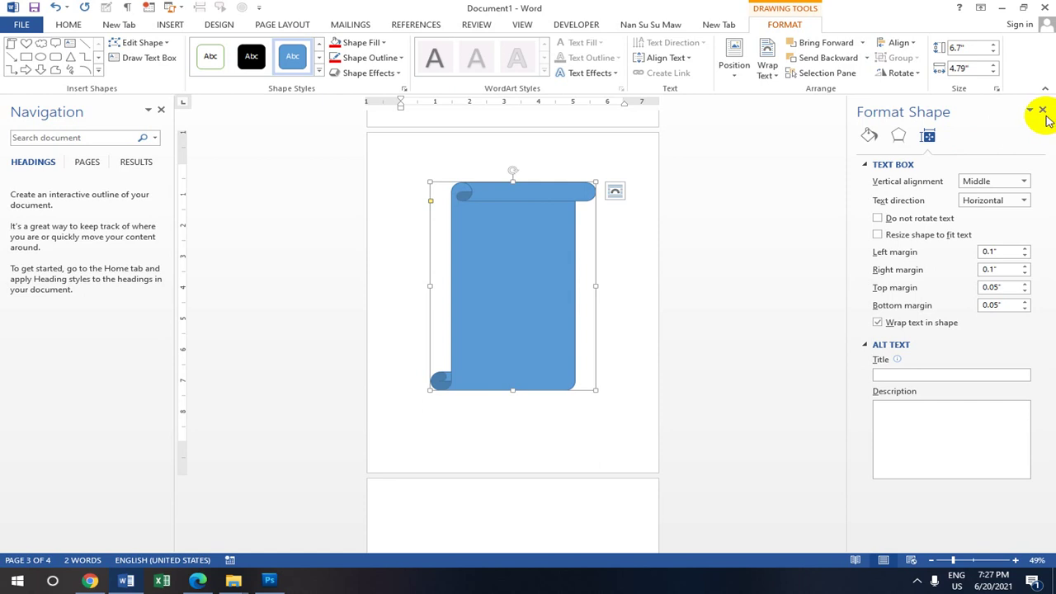
Step: Set the scroll's outline to a linear gradient line with the first stop at 15%
{"action": "left_click", "coordinate": [544, 224]}
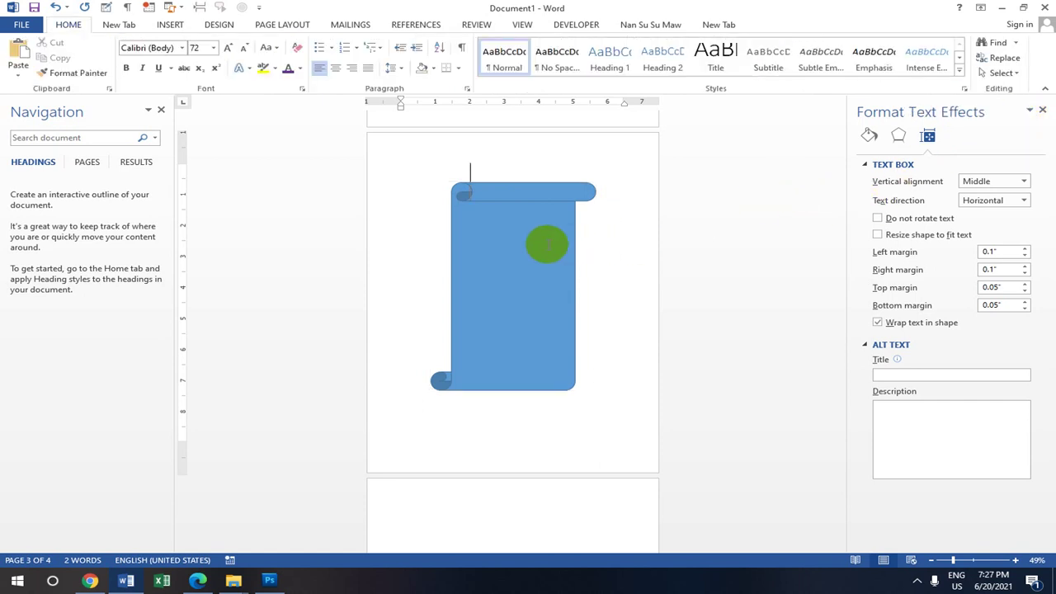
{"action": "right_click", "coordinate": [545, 224]}
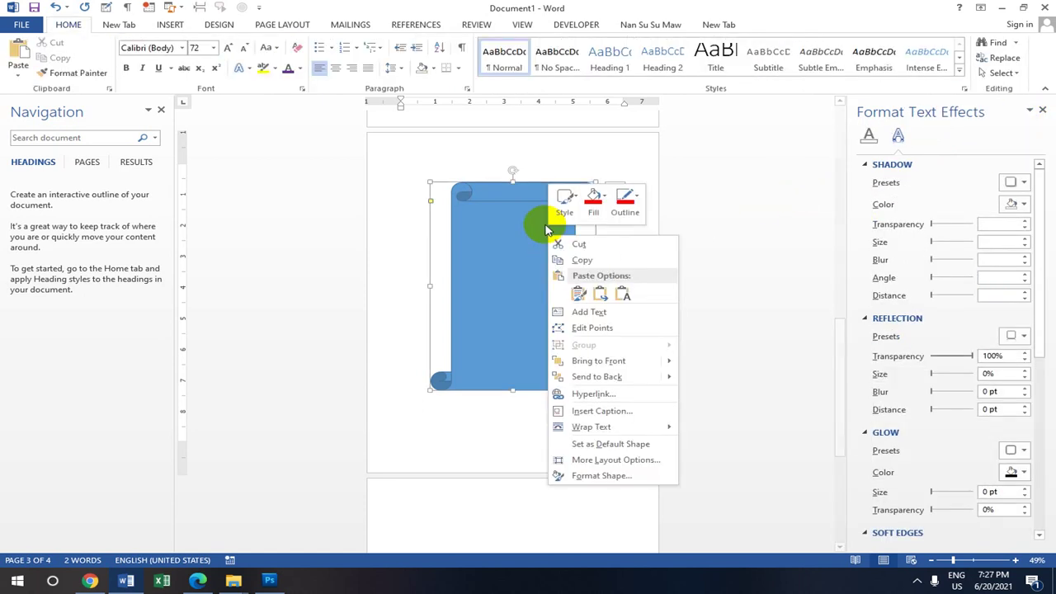
{"action": "left_click", "coordinate": [613, 482]}
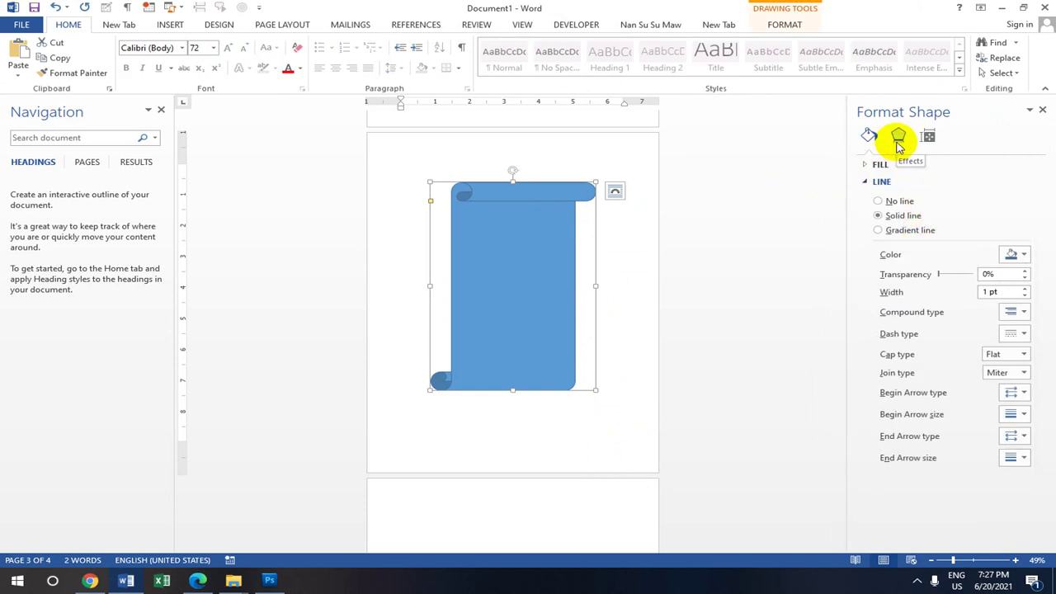
{"action": "left_click", "coordinate": [911, 235]}
{"action": "scroll", "coordinate": [929, 305], "scroll_direction": "down", "scroll_amount": 1}
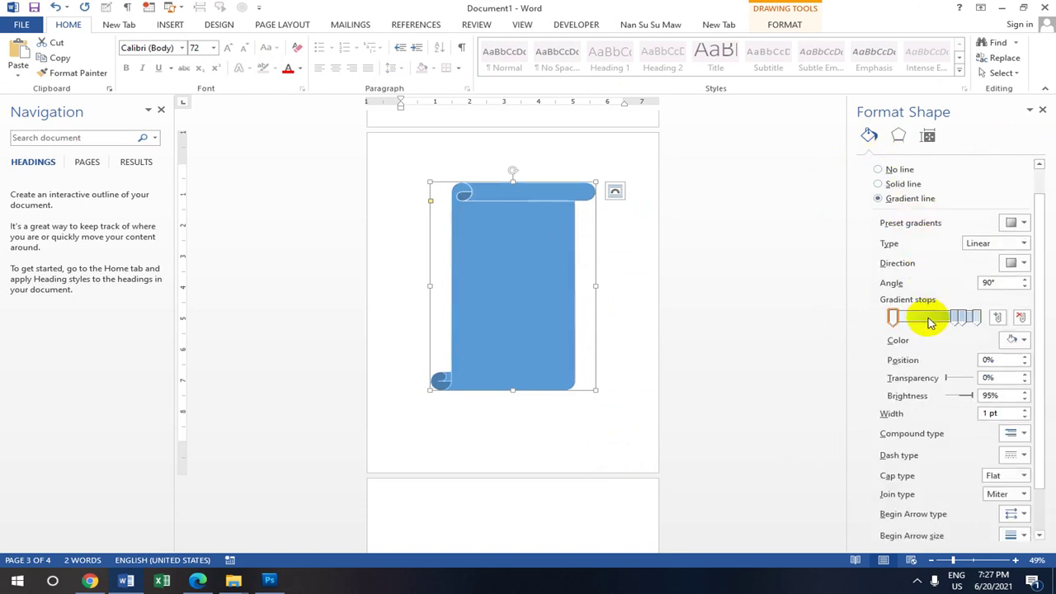
{"action": "scroll", "coordinate": [929, 325], "scroll_direction": "down", "scroll_amount": 1}
{"action": "scroll", "coordinate": [945, 283], "scroll_direction": "down", "scroll_amount": 1}
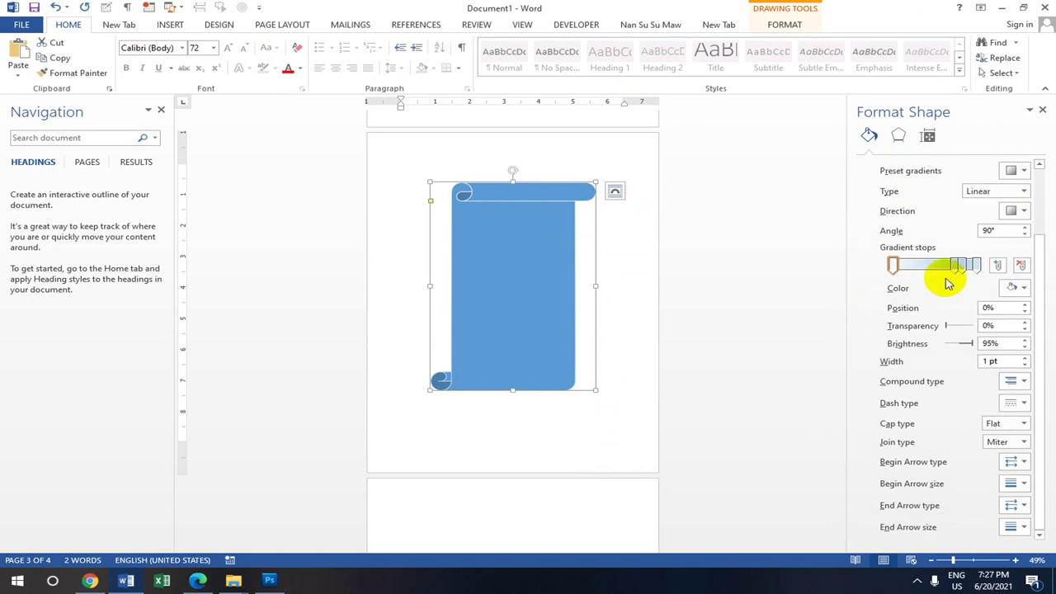
{"action": "left_click_drag", "start_coordinate": [892, 264], "coordinate": [904, 263]}
{"action": "scroll", "coordinate": [904, 264], "scroll_direction": "up", "scroll_amount": 3}
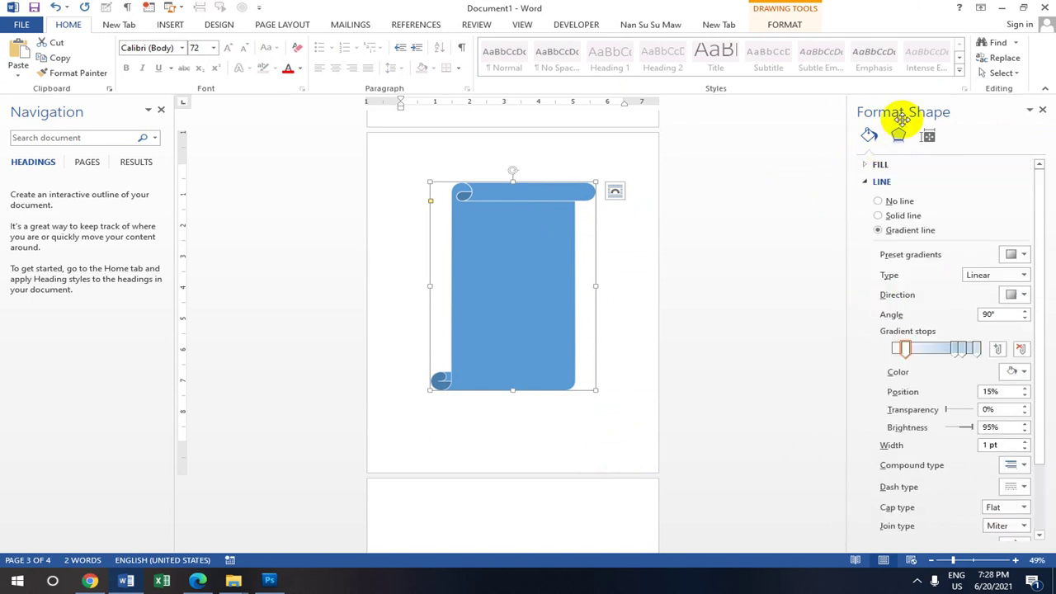
Step: Fill the scroll with a diagonal-stripe pattern, purple foreground over orange background
{"action": "left_click", "coordinate": [866, 166]}
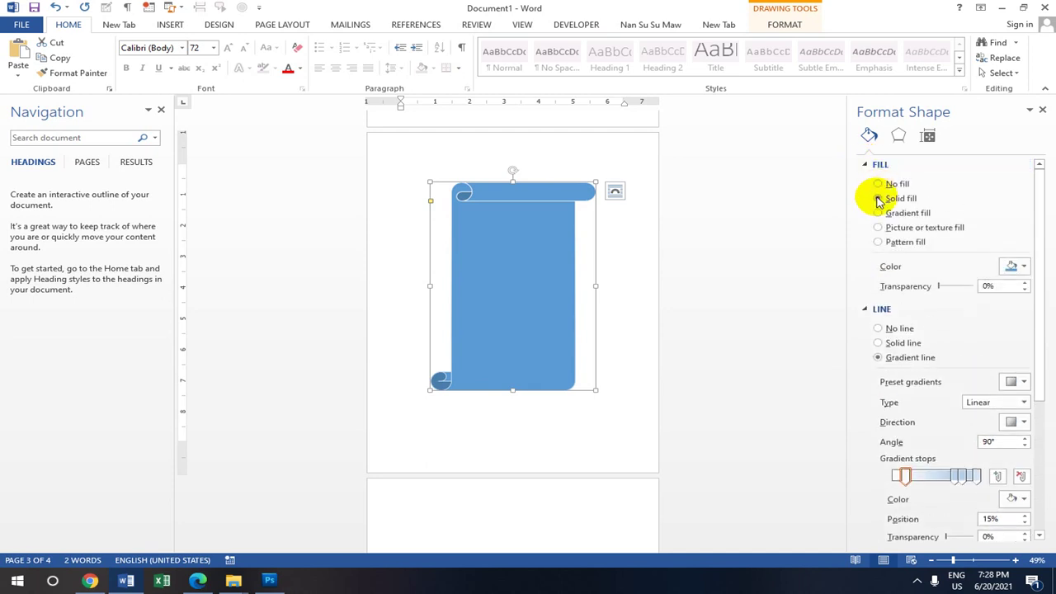
{"action": "left_click", "coordinate": [877, 242]}
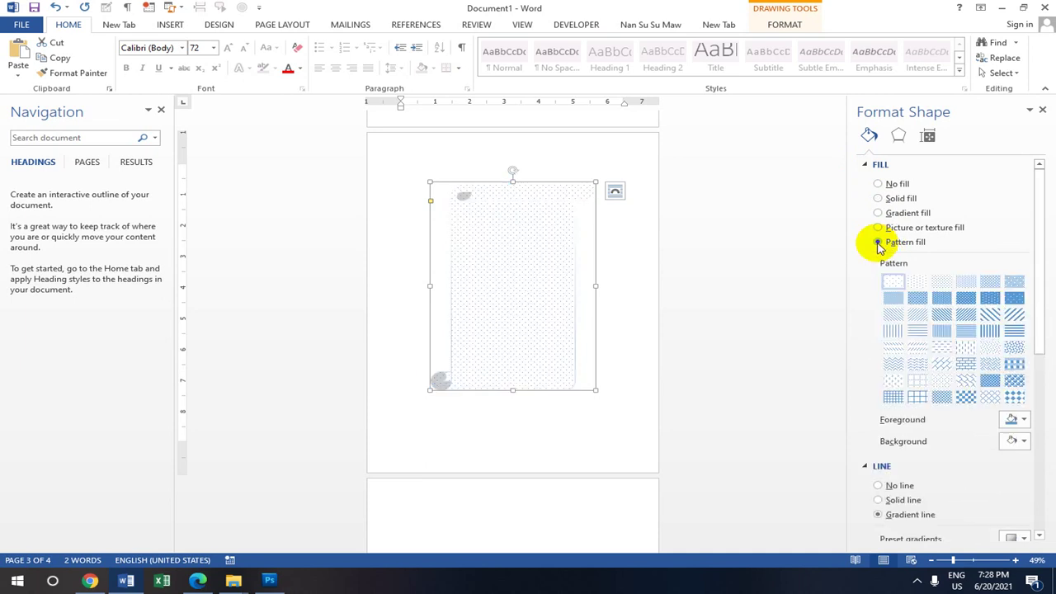
{"action": "left_click", "coordinate": [947, 320]}
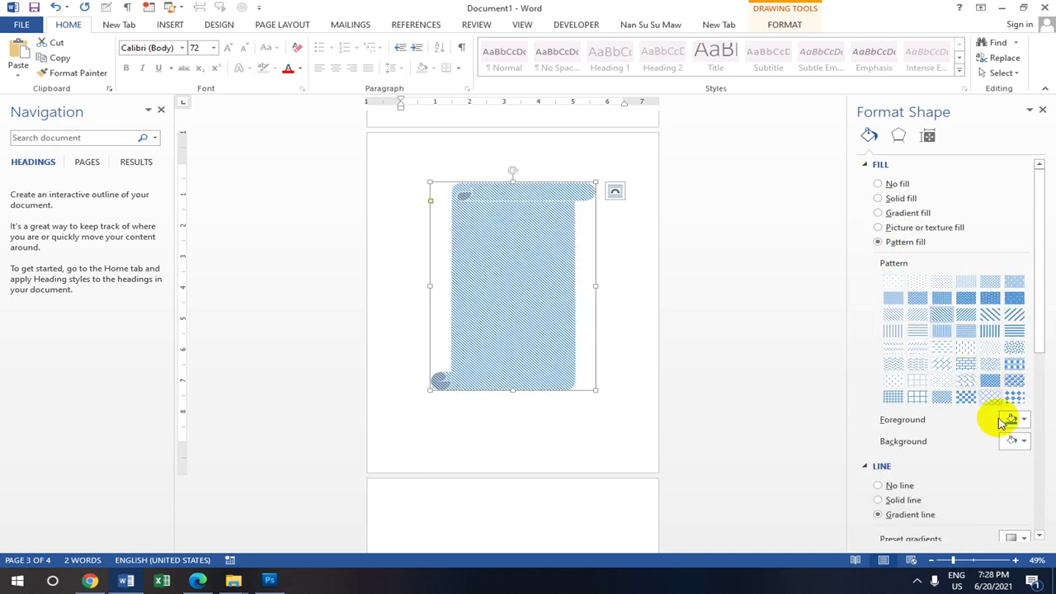
{"action": "left_click", "coordinate": [1025, 420]}
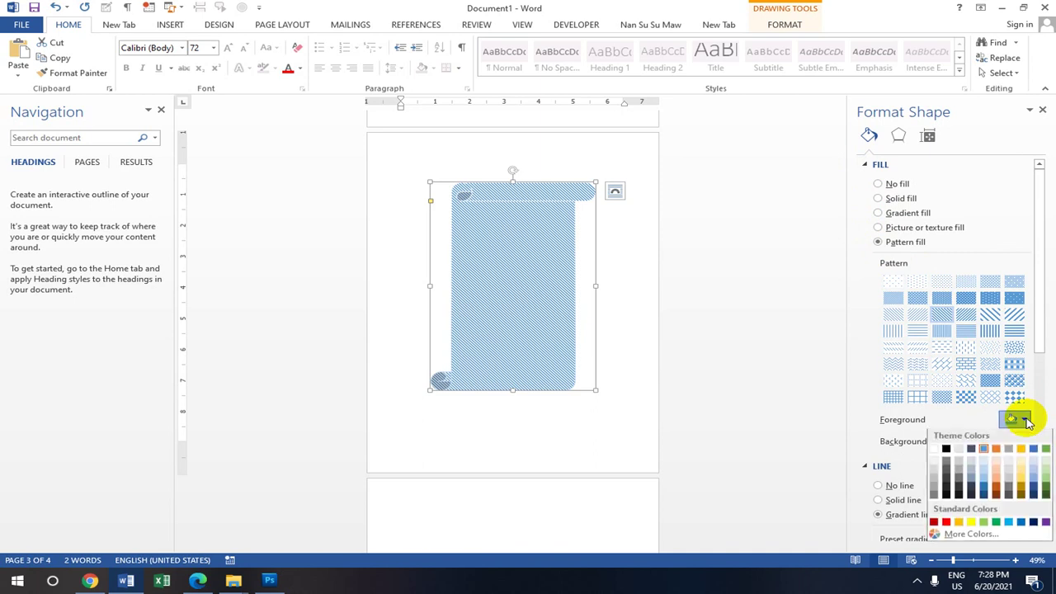
{"action": "left_click", "coordinate": [945, 522]}
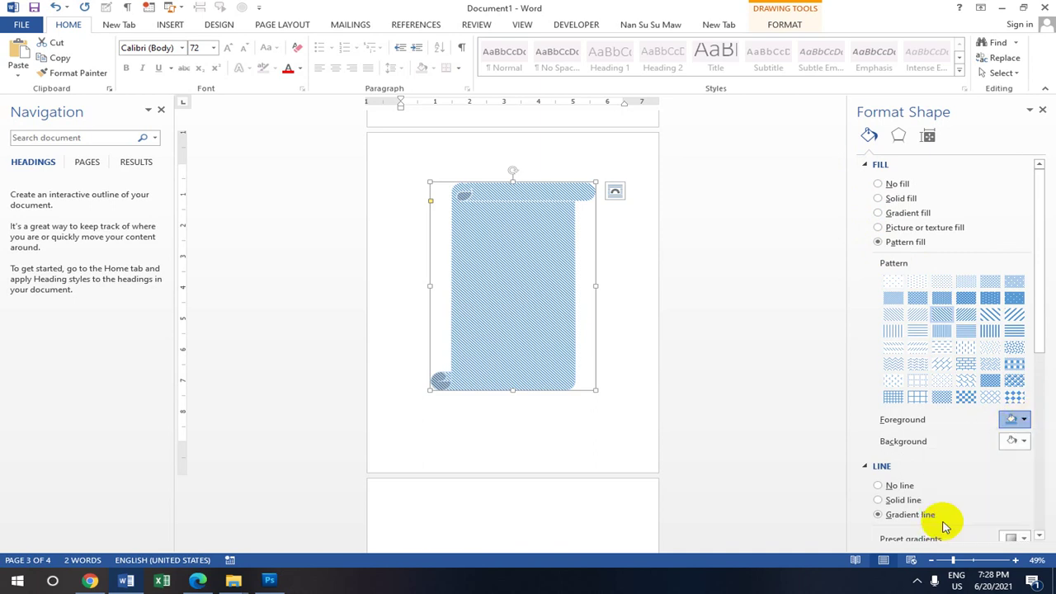
{"action": "left_click", "coordinate": [1025, 420]}
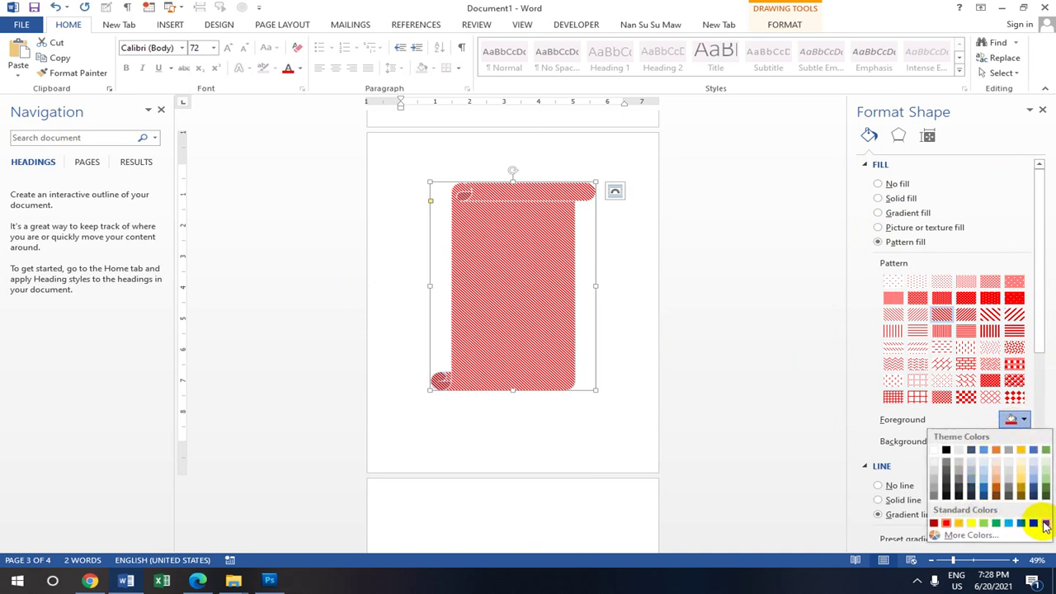
{"action": "left_click", "coordinate": [1045, 523]}
{"action": "left_click", "coordinate": [1025, 441]}
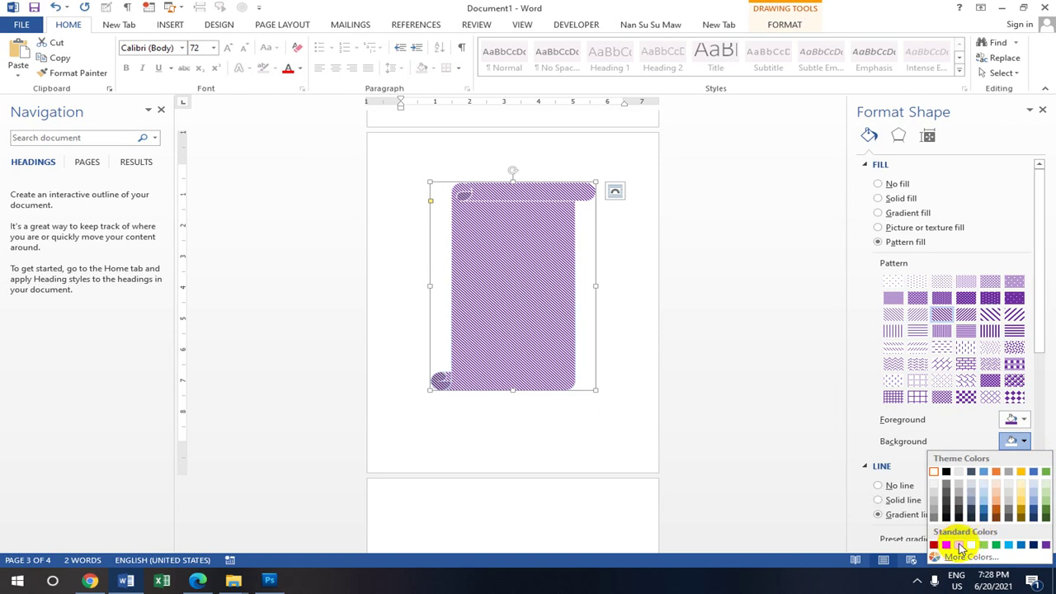
{"action": "left_click", "coordinate": [959, 545]}
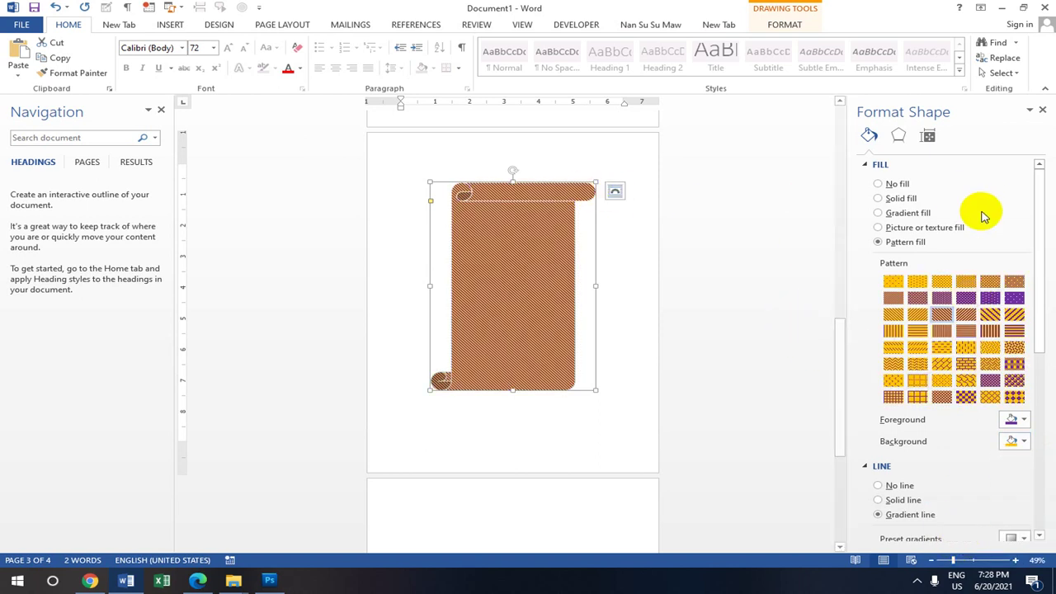
{"action": "scroll", "coordinate": [961, 283], "scroll_direction": "down", "scroll_amount": 1}
{"action": "scroll", "coordinate": [960, 283], "scroll_direction": "down", "scroll_amount": 1}
{"action": "scroll", "coordinate": [942, 283], "scroll_direction": "up", "scroll_amount": 2}
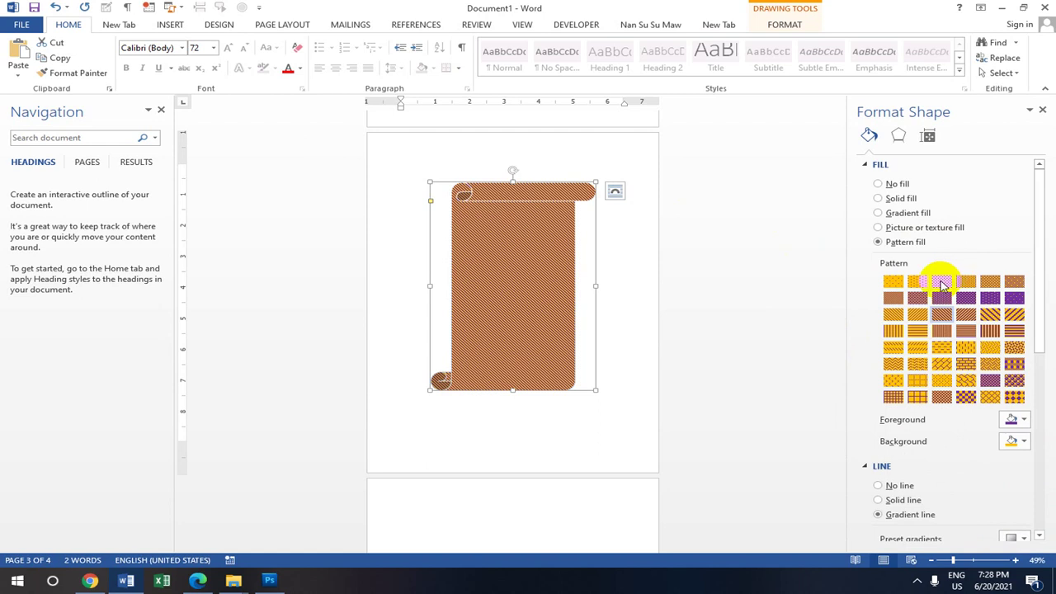
Step: Switch the scroll to a linear gradient fill with a bright blue stop at 39%
{"action": "left_click", "coordinate": [877, 213]}
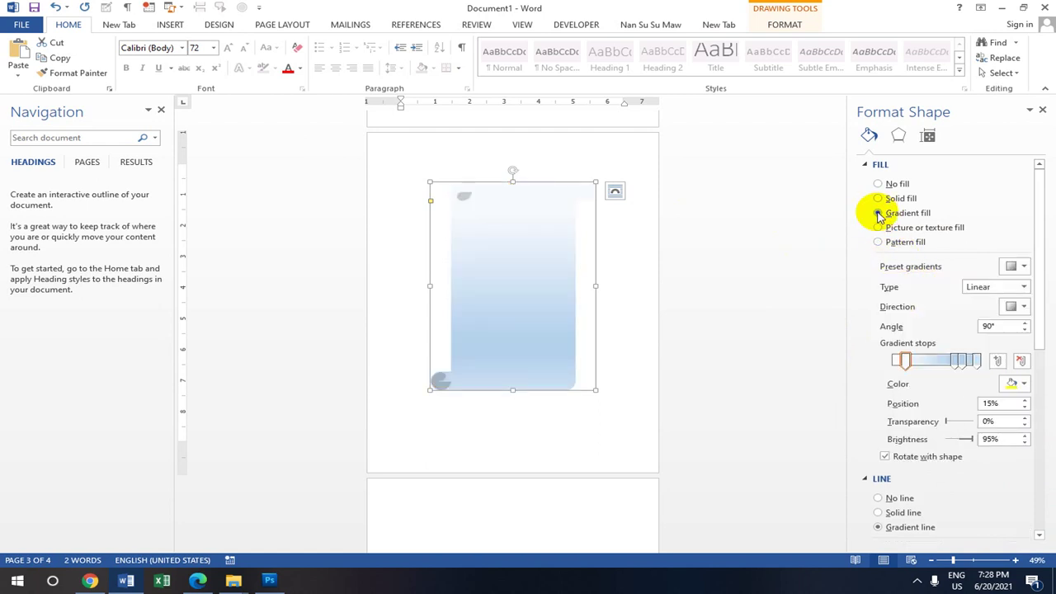
{"action": "left_click", "coordinate": [925, 363]}
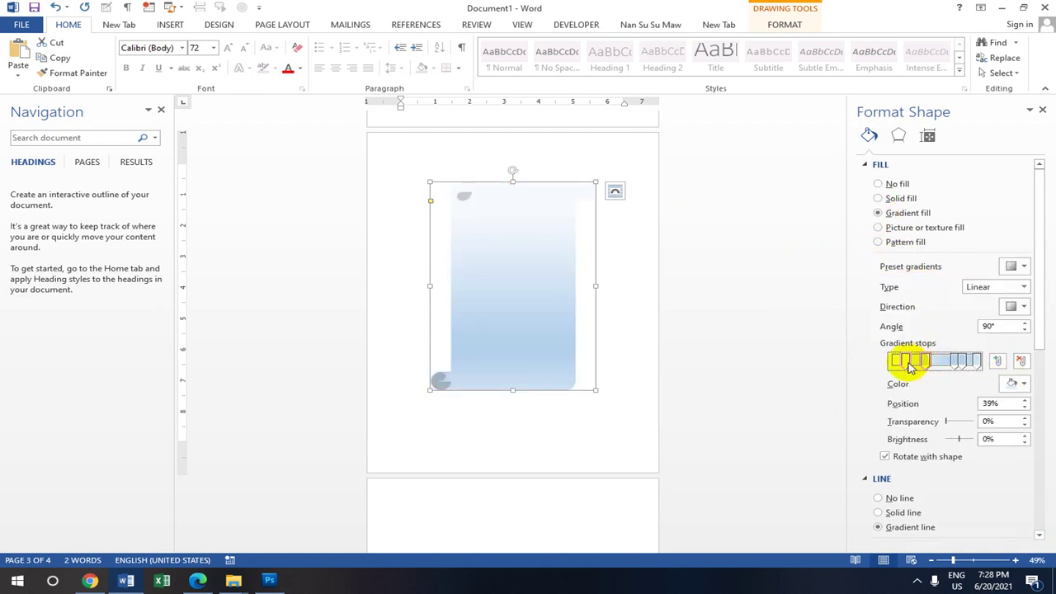
{"action": "left_click", "coordinate": [1020, 383]}
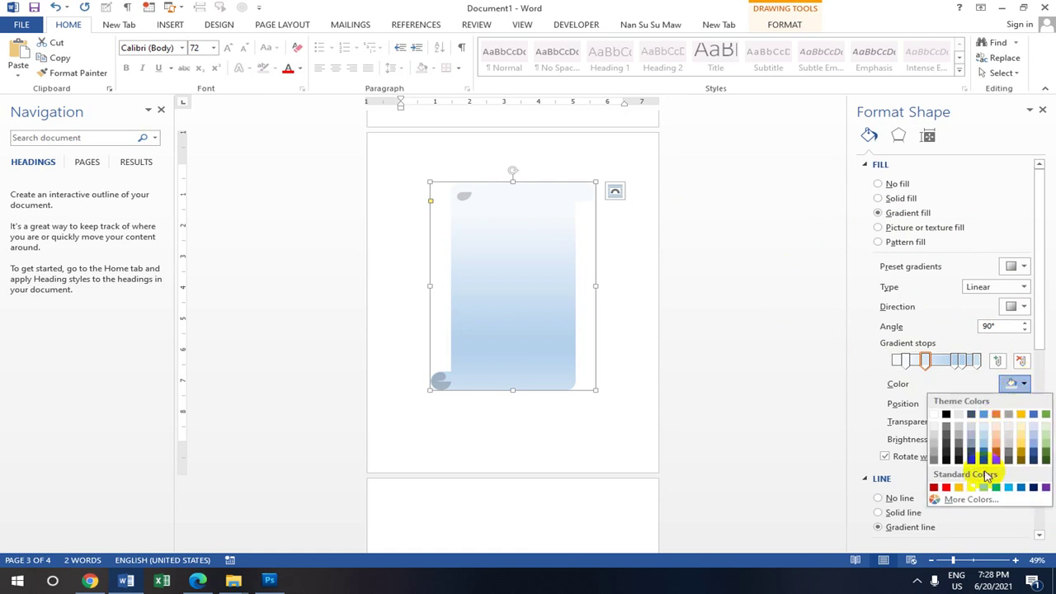
{"action": "left_click", "coordinate": [1013, 490]}
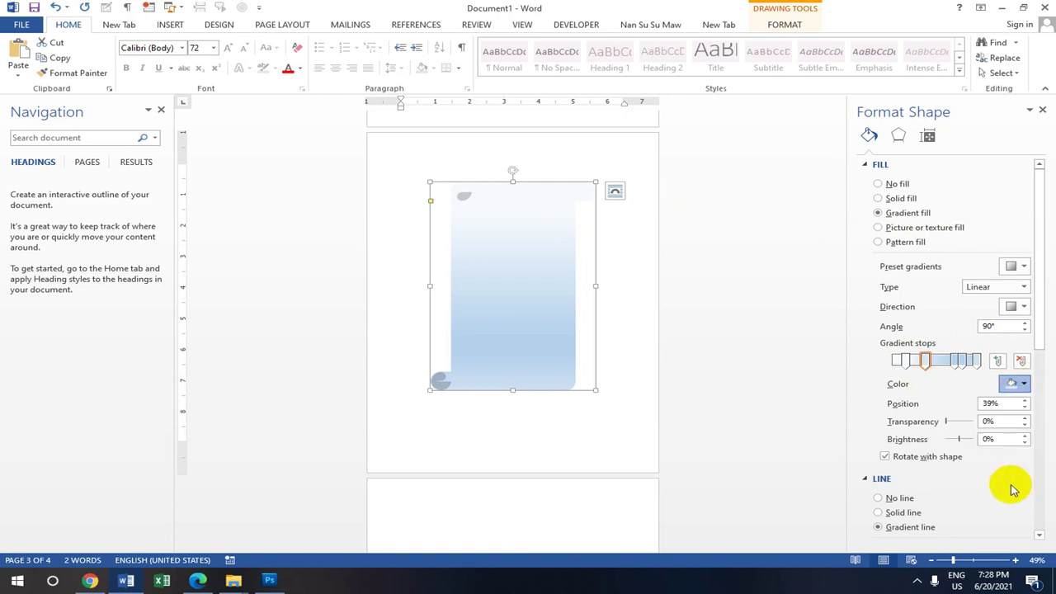
{"action": "scroll", "coordinate": [515, 277], "scroll_direction": "down", "scroll_amount": 1}
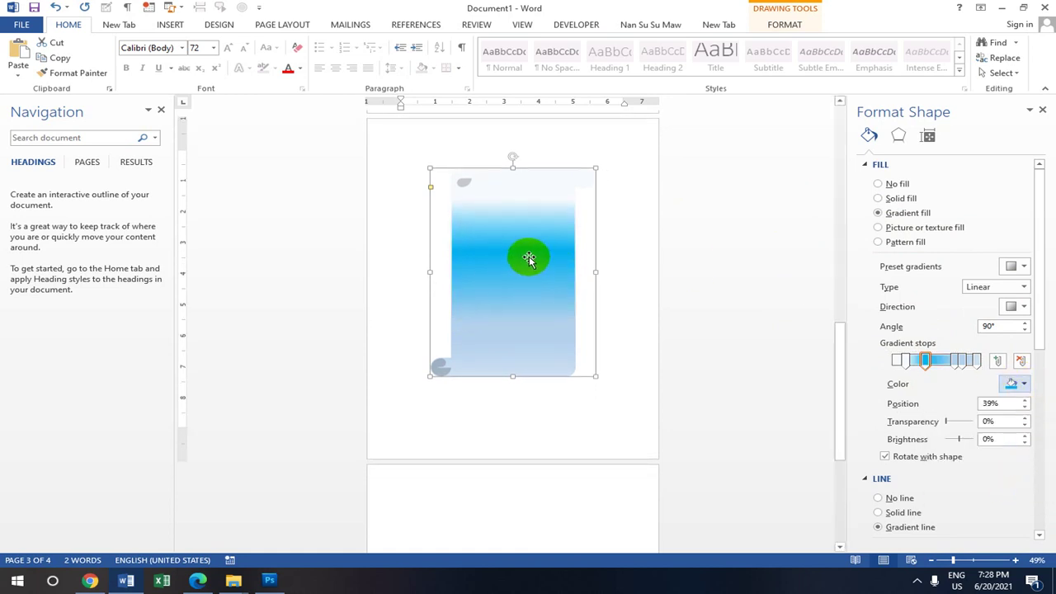
Step: Give the scroll a solid dark navy fill at 0% transparency
{"action": "left_click", "coordinate": [879, 199]}
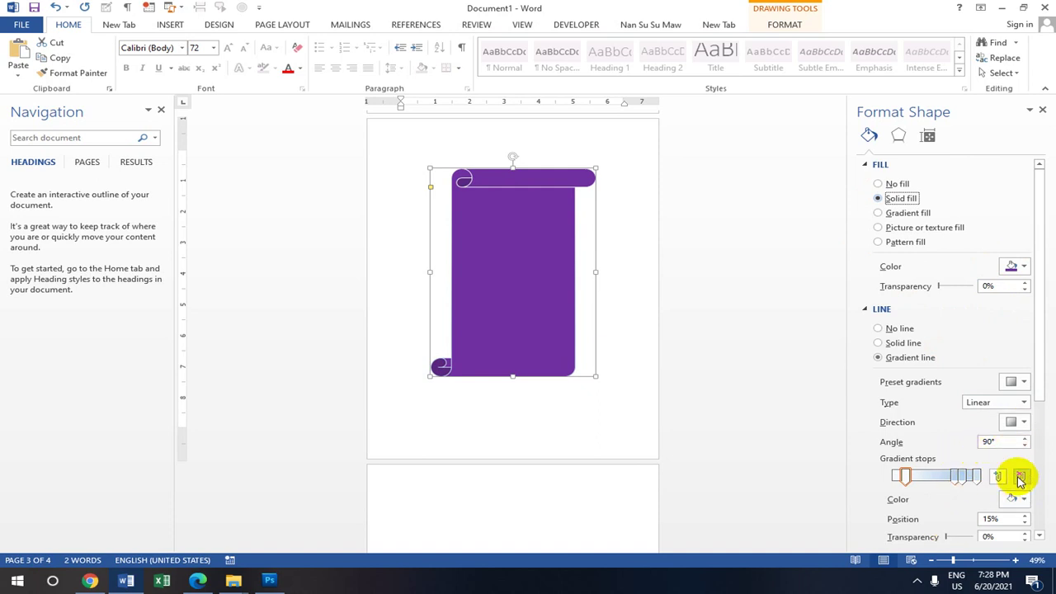
{"action": "left_click", "coordinate": [1023, 266]}
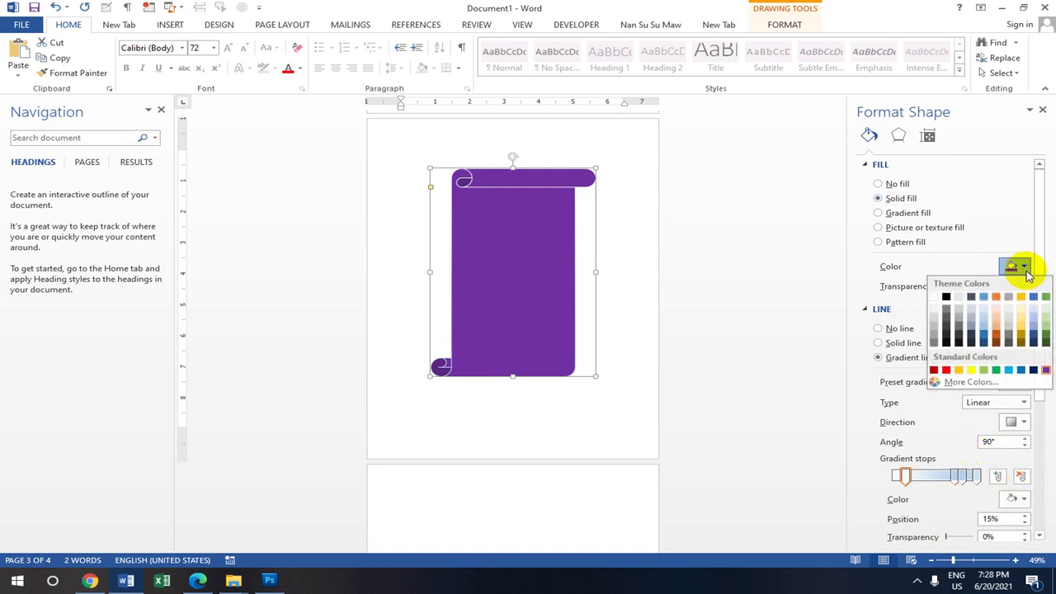
{"action": "left_click", "coordinate": [1033, 370]}
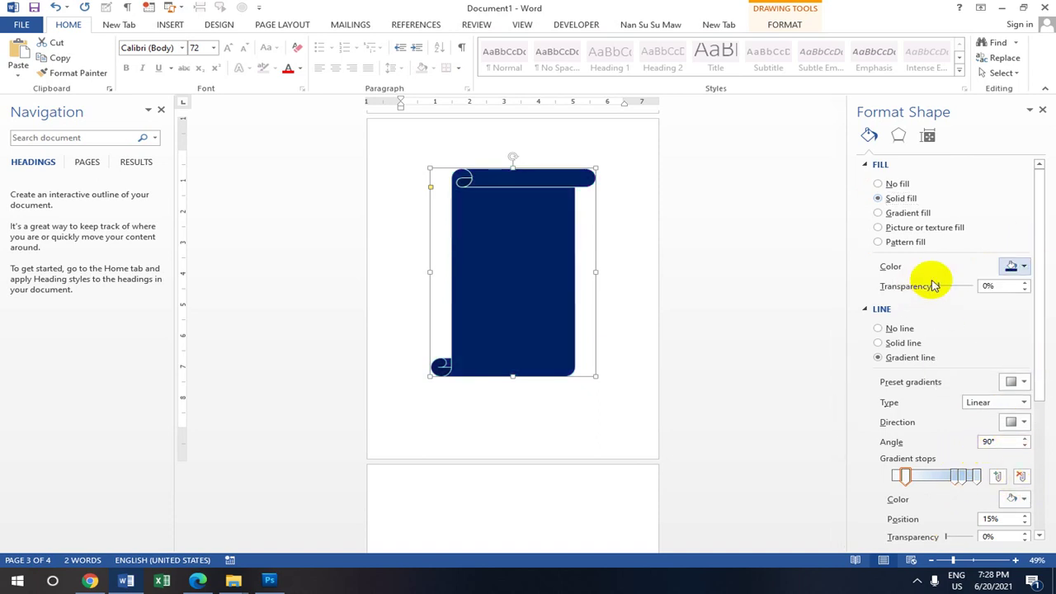
{"action": "mouse_move", "coordinate": [941, 287]}
{"action": "left_mouse_down"}
{"action": "mouse_move", "coordinate": [979, 291]}
{"action": "mouse_move", "coordinate": [936, 291]}
{"action": "left_mouse_up"}
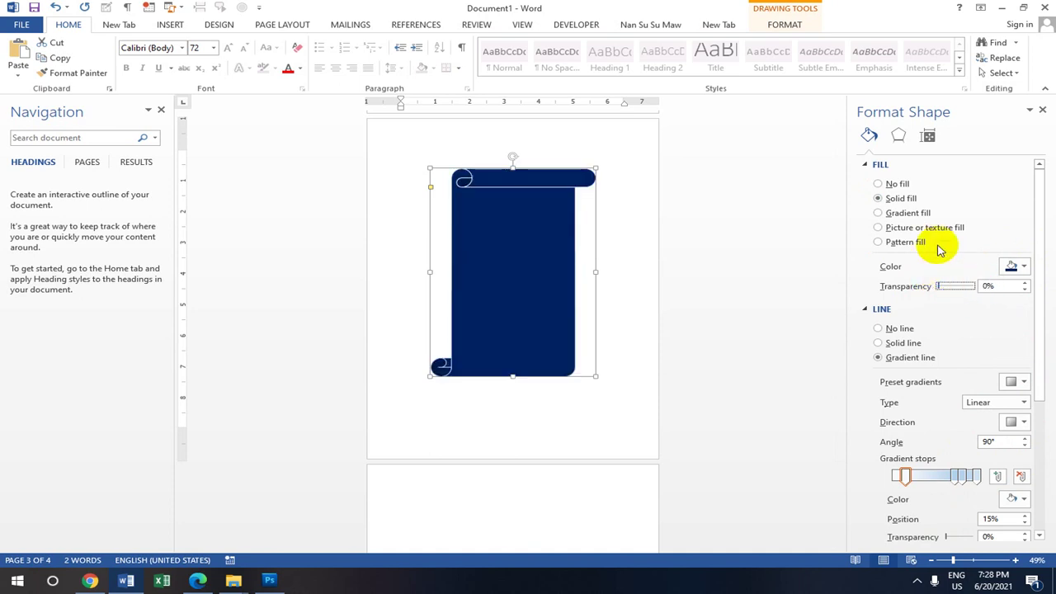
Step: Switch the scroll shape's fill to Picture or texture fill, which applies a beige papyrus texture
{"action": "left_click", "coordinate": [878, 229]}
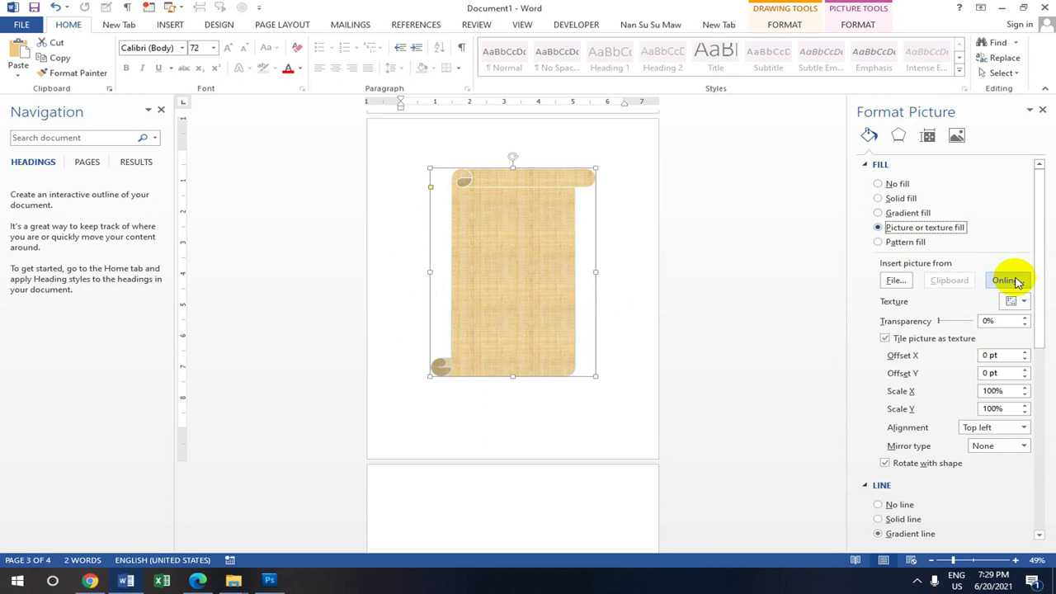
Step: Insert Picture.jpg from the Desktop as the scroll shape's picture fill
{"action": "left_click", "coordinate": [895, 281]}
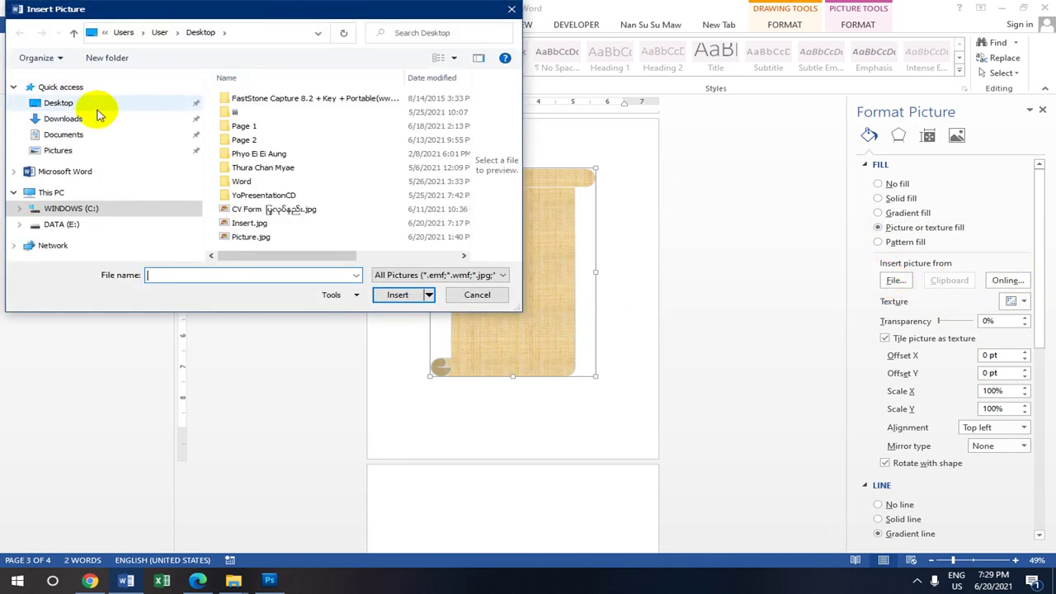
{"action": "left_click", "coordinate": [102, 109]}
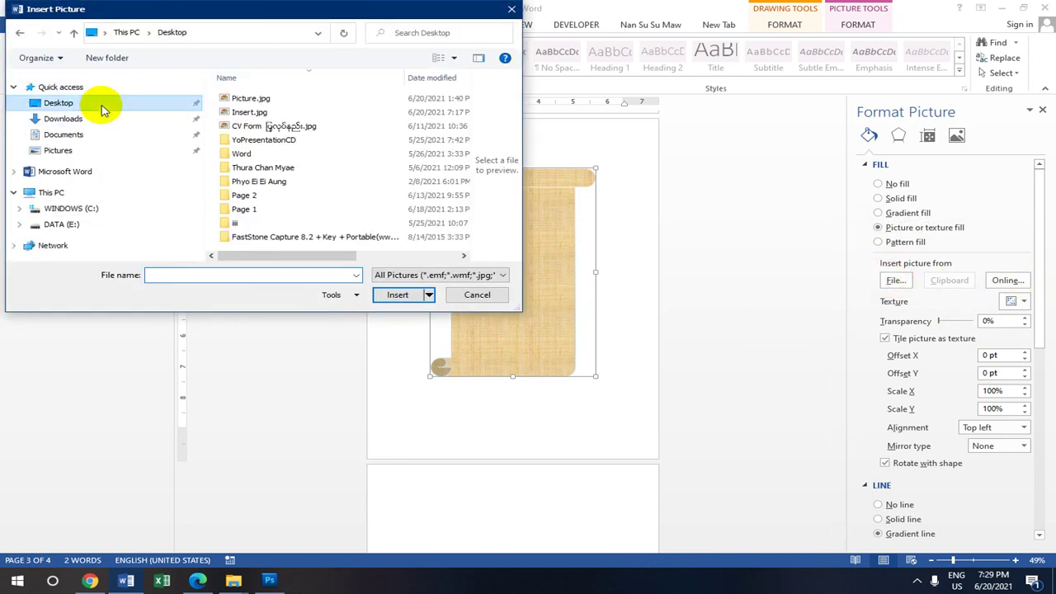
{"action": "left_click", "coordinate": [268, 100]}
{"action": "left_click", "coordinate": [398, 297]}
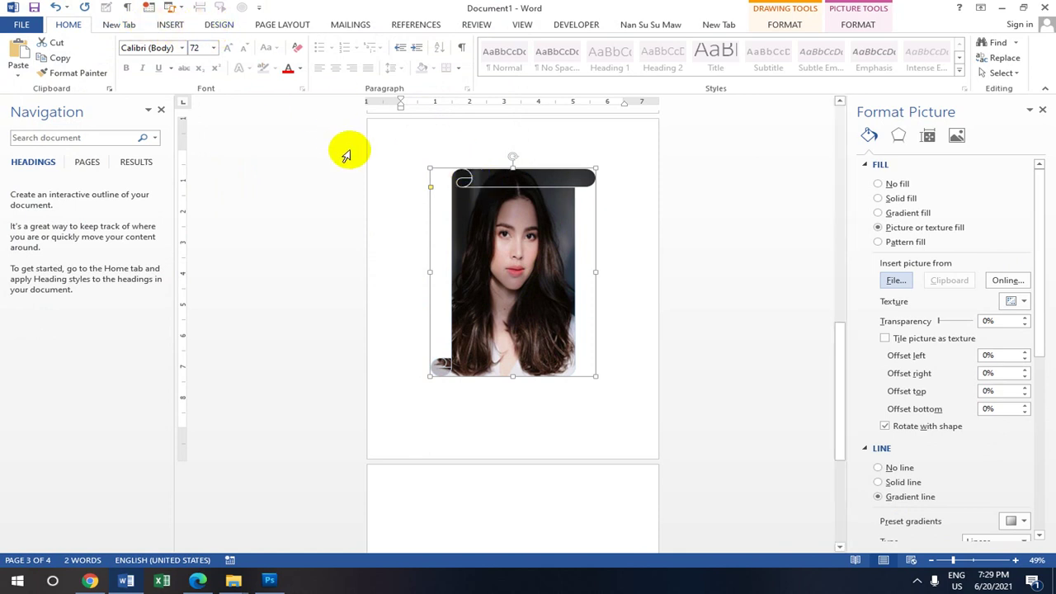
Step: Shrink the photo-filled scroll shape by dragging its top-left corner inward
{"action": "left_click_drag", "start_coordinate": [430, 168], "coordinate": [451, 205]}
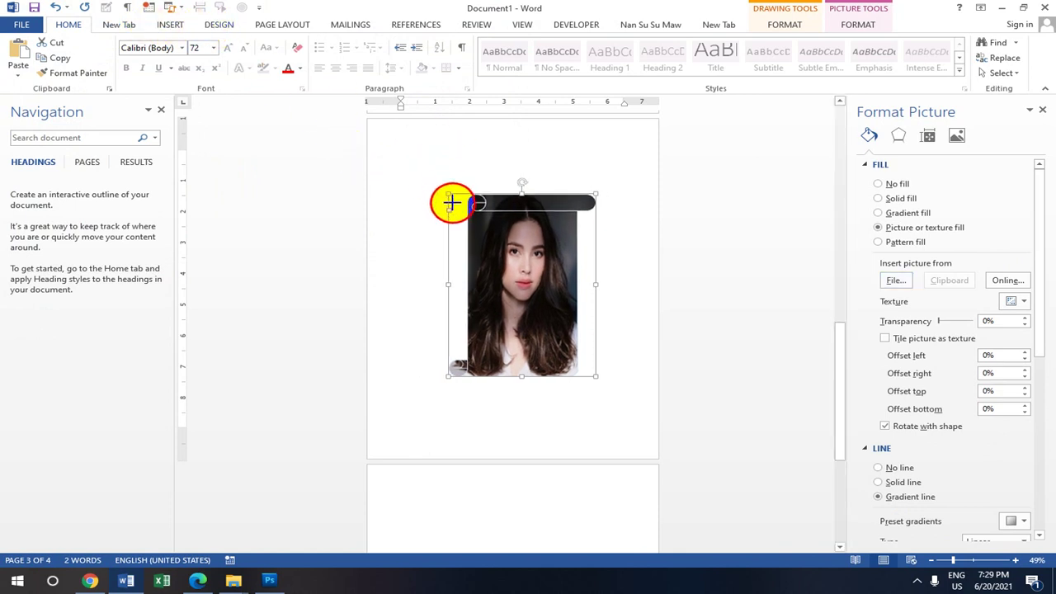
{"action": "scroll", "coordinate": [486, 243], "scroll_direction": "up", "scroll_amount": 1}
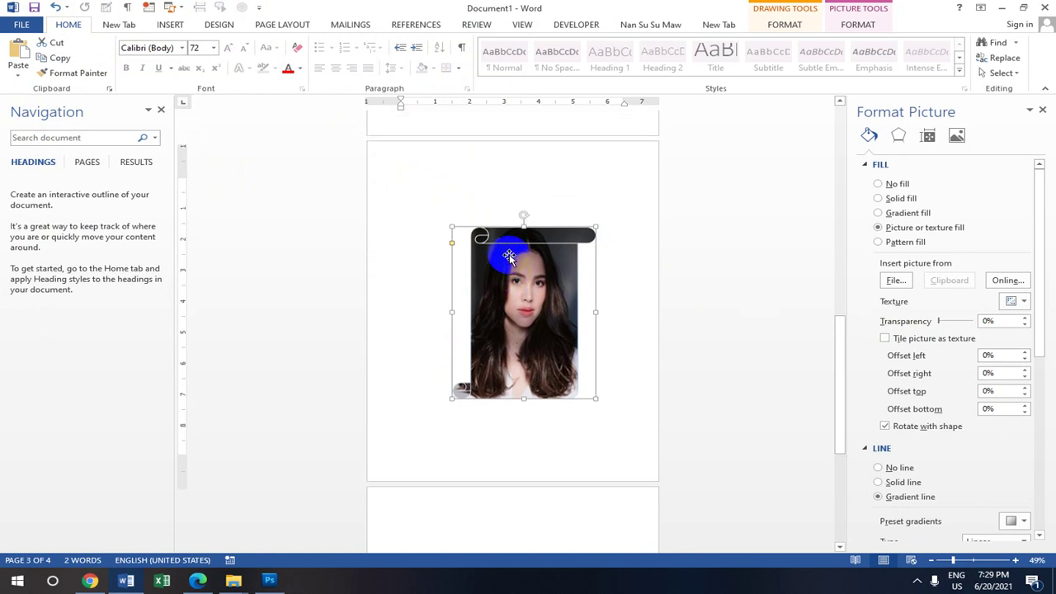
{"action": "scroll", "coordinate": [500, 242], "scroll_direction": "down", "scroll_amount": 2}
{"action": "left_click", "coordinate": [631, 231]}
{"action": "left_click", "coordinate": [476, 248]}
Step: Insert a page break at the page top to create a blank page 4
{"action": "left_click", "coordinate": [535, 261]}
{"action": "scroll", "coordinate": [528, 297], "scroll_direction": "down", "scroll_amount": 3}
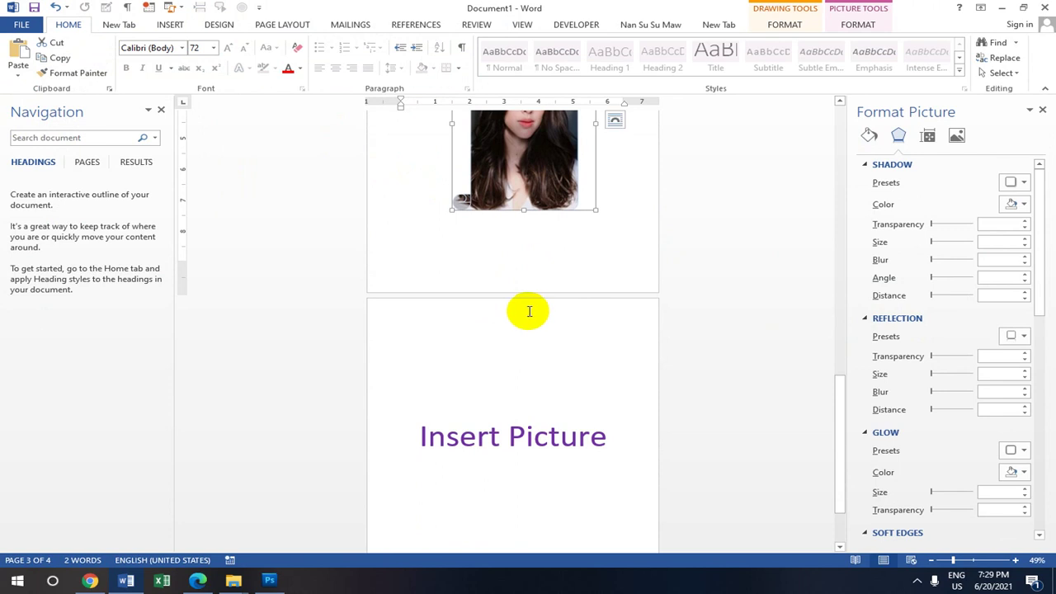
{"action": "scroll", "coordinate": [542, 287], "scroll_direction": "down", "scroll_amount": 1}
{"action": "left_click", "coordinate": [652, 214]}
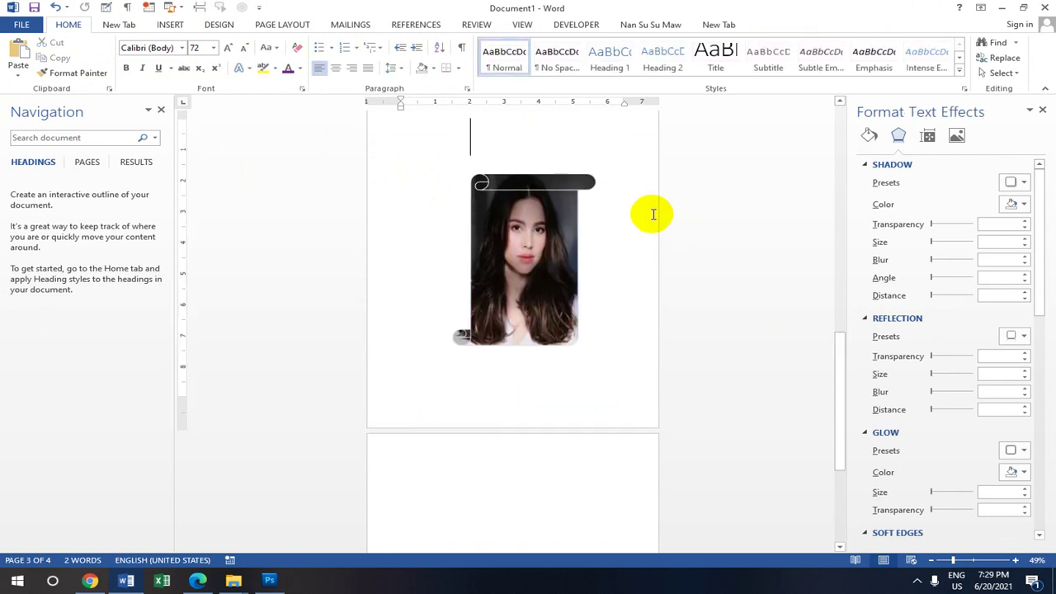
{"action": "key", "text": "ctrl+Return"}
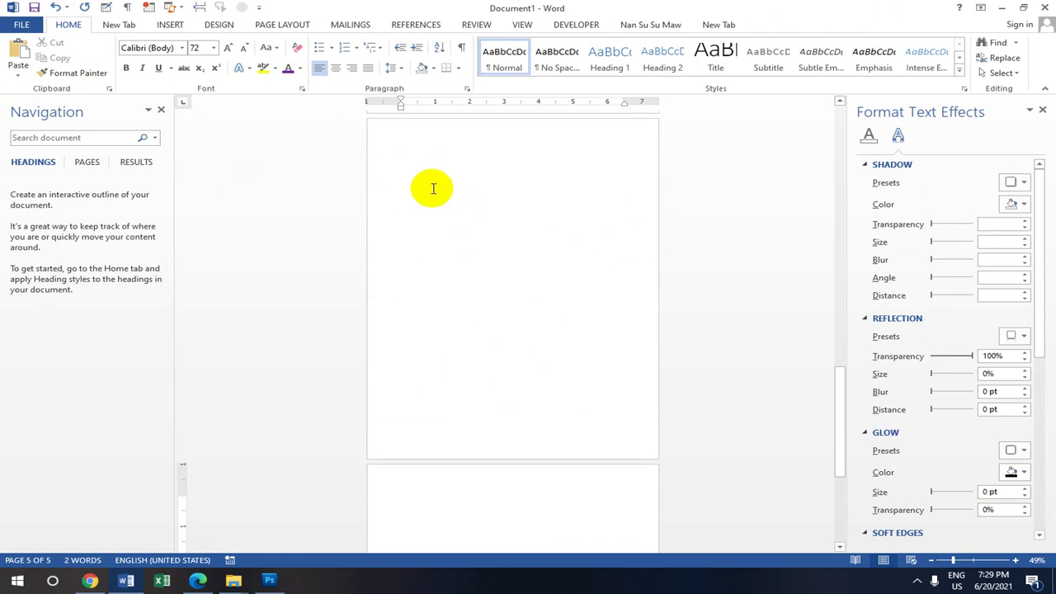
Step: Open the Shapes gallery on the Insert tab to pick a heart
{"action": "left_click", "coordinate": [183, 25]}
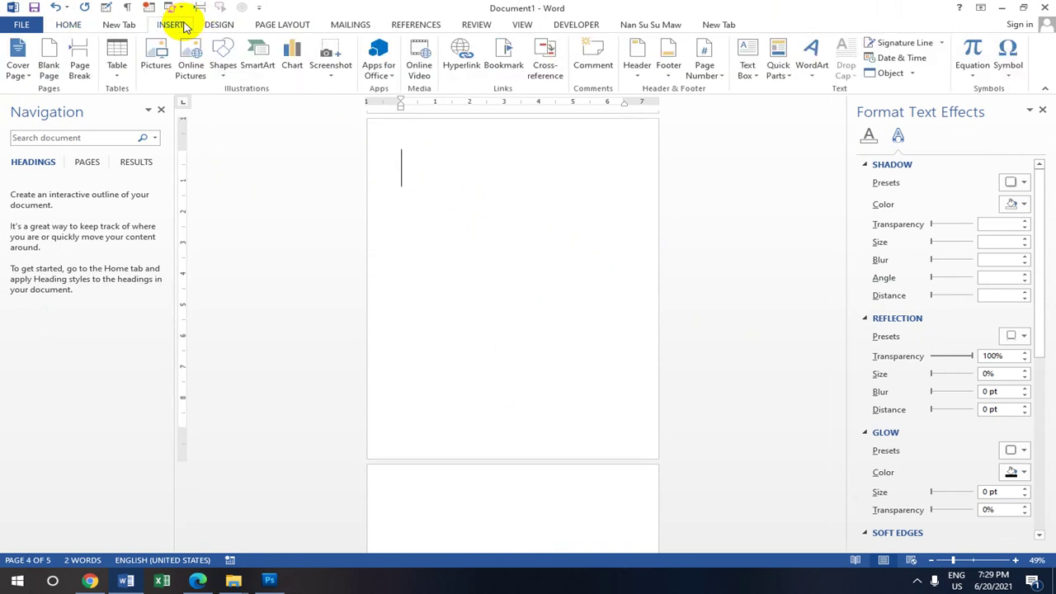
{"action": "left_click", "coordinate": [224, 80]}
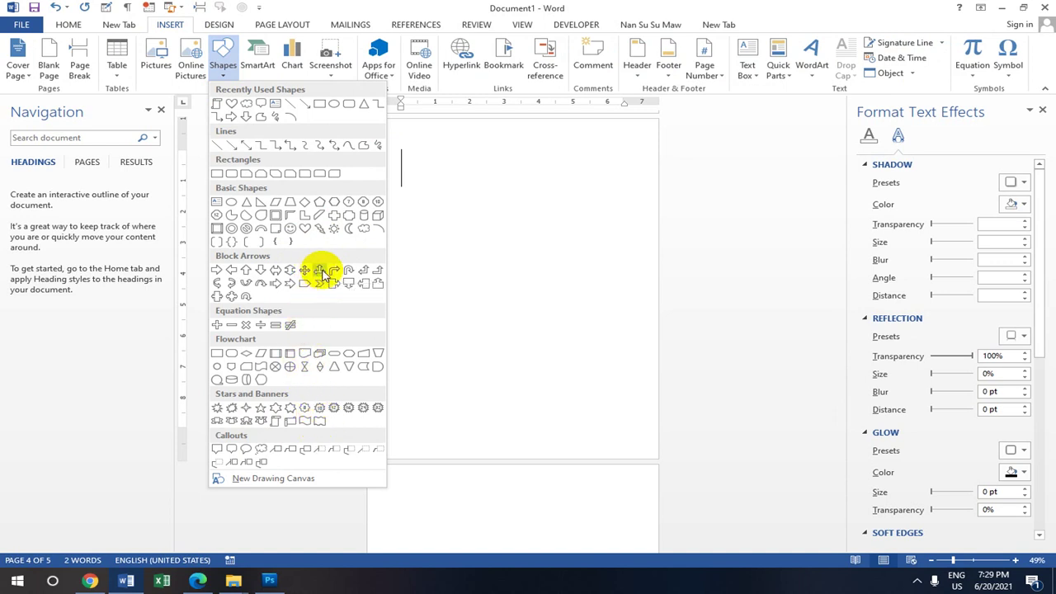
Step: Draw a large heart on the blank page and nudge it slightly left
{"action": "left_click", "coordinate": [303, 229]}
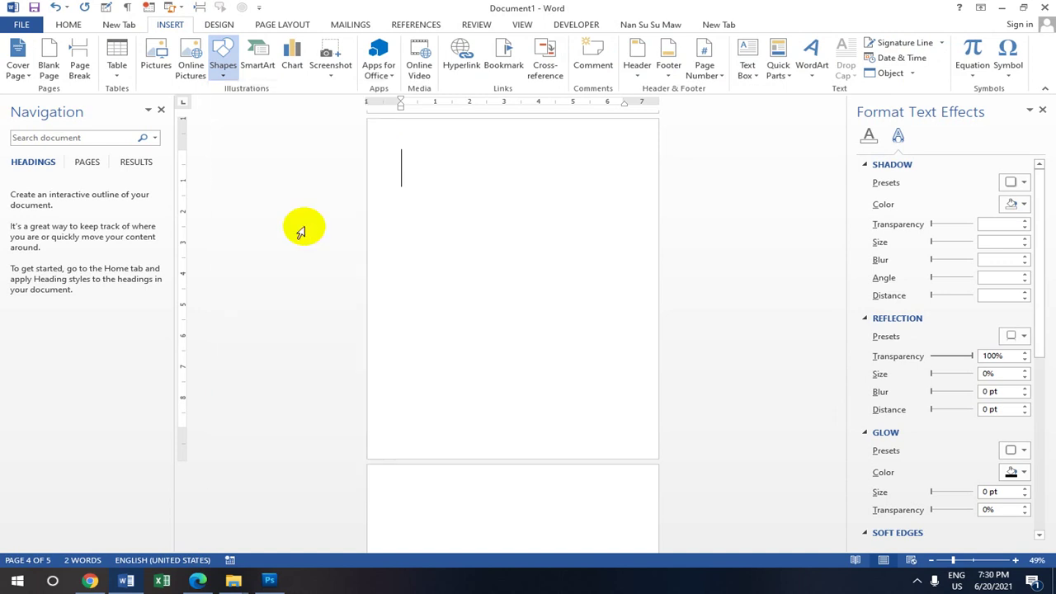
{"action": "left_click_drag", "start_coordinate": [438, 185], "coordinate": [638, 373]}
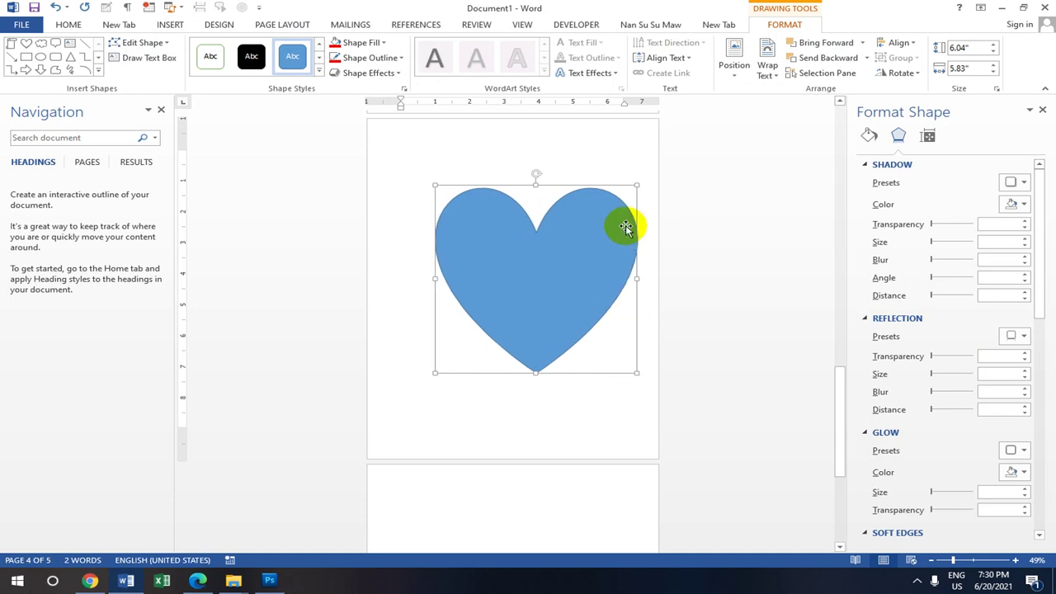
{"action": "left_click_drag", "start_coordinate": [596, 278], "coordinate": [546, 247]}
Step: Bring up the heart's Format Shape settings from its right-click menu
{"action": "right_click", "coordinate": [546, 247]}
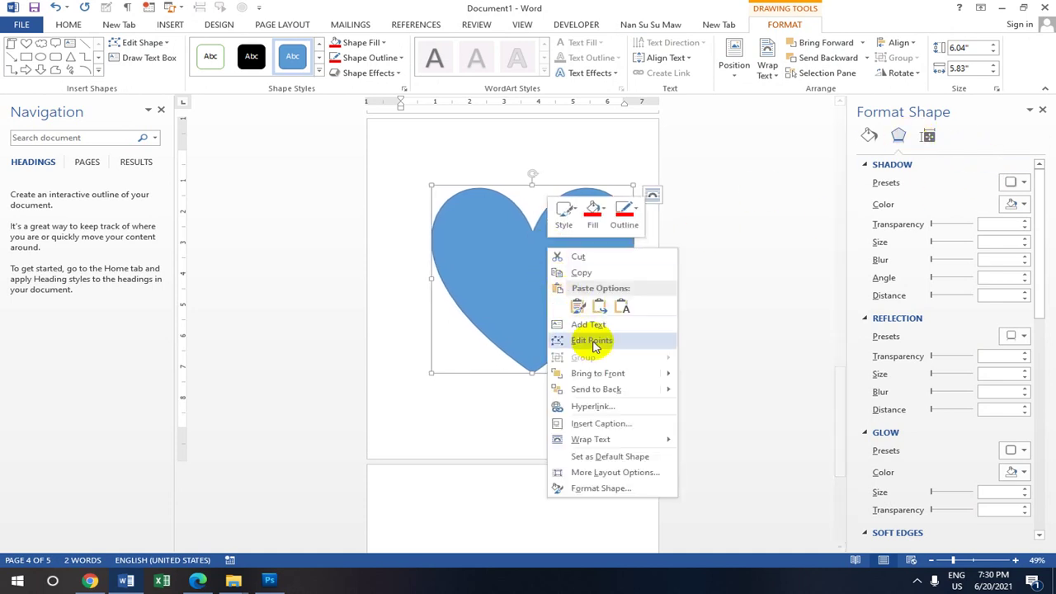
{"action": "left_click", "coordinate": [614, 492]}
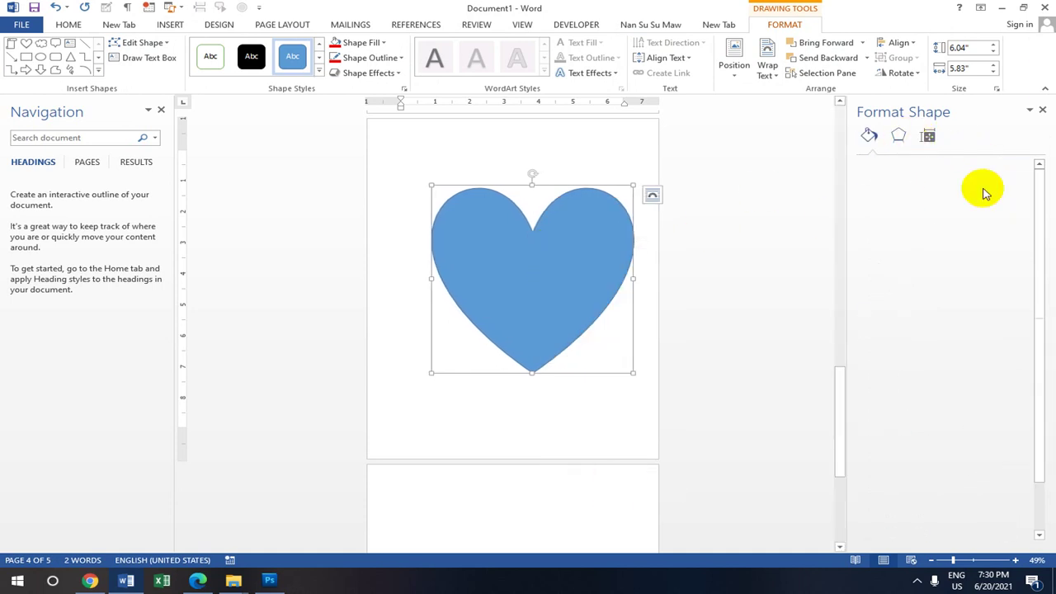
{"action": "left_click", "coordinate": [1043, 111]}
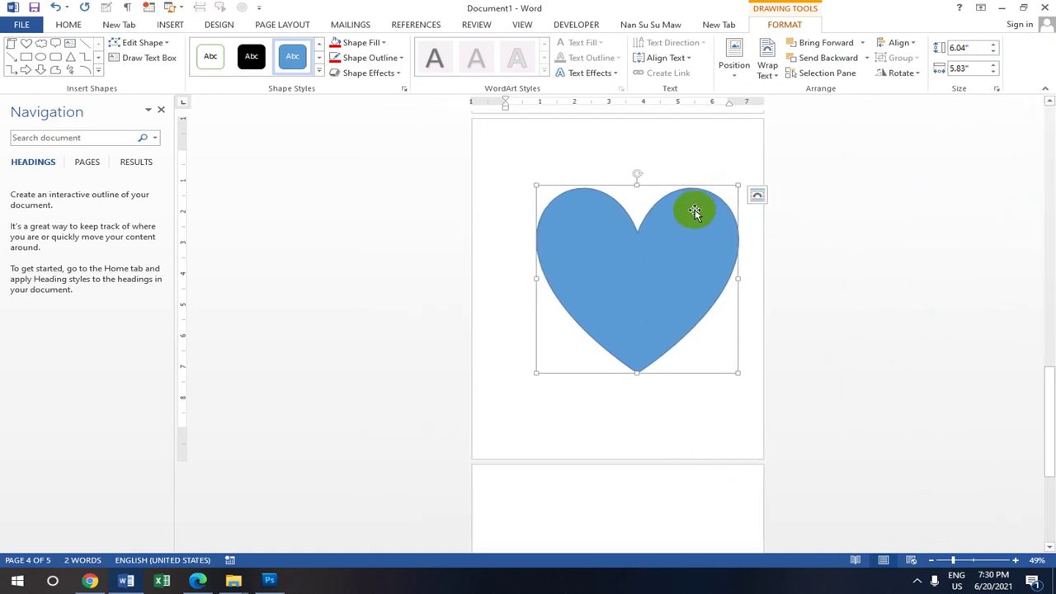
{"action": "left_click_drag", "start_coordinate": [695, 212], "coordinate": [677, 231]}
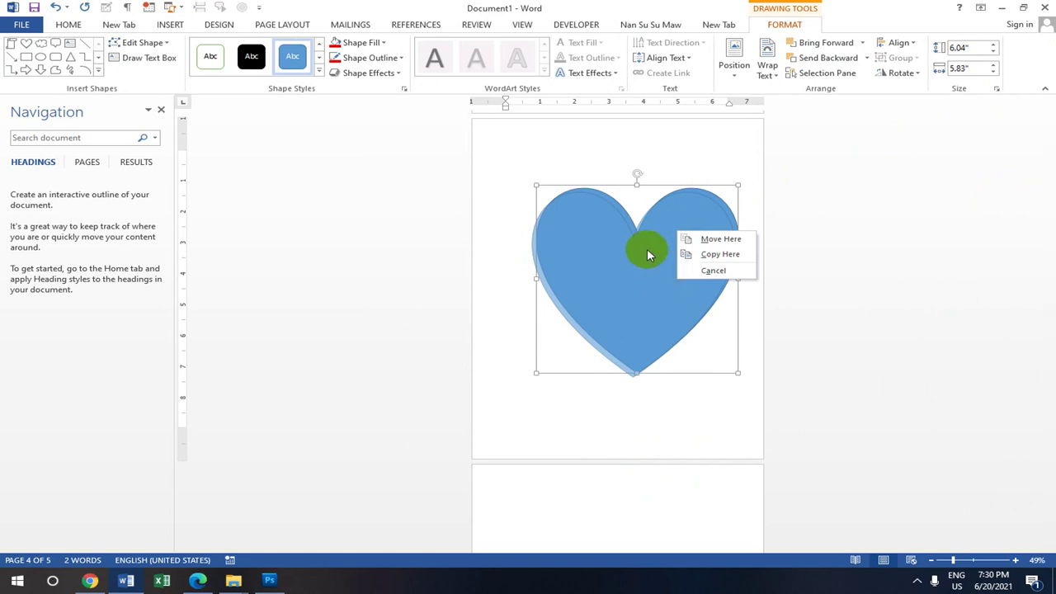
{"action": "left_click", "coordinate": [644, 249]}
{"action": "right_click", "coordinate": [670, 247]}
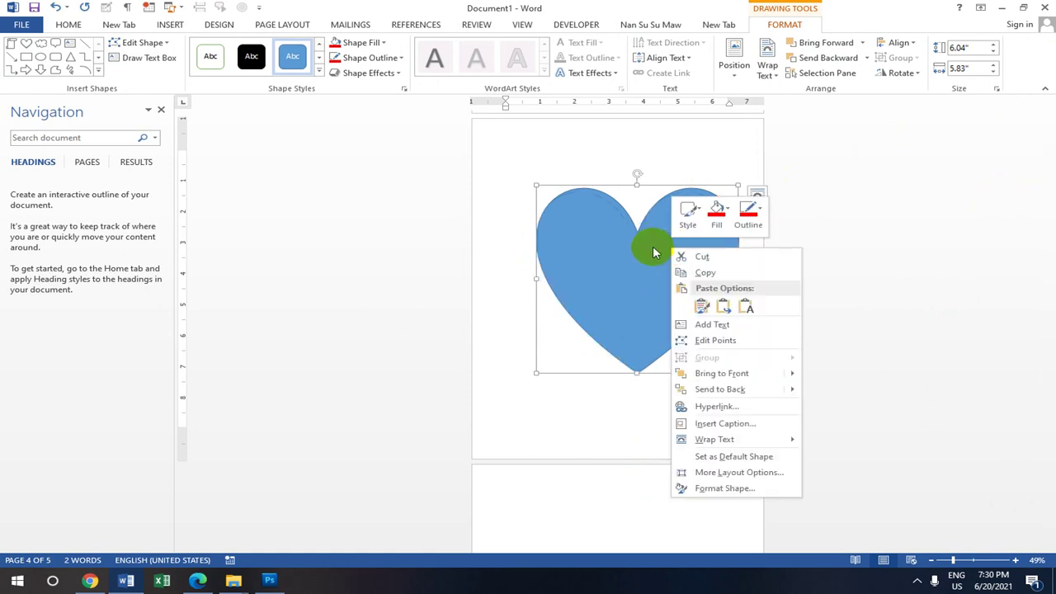
{"action": "left_click", "coordinate": [707, 486]}
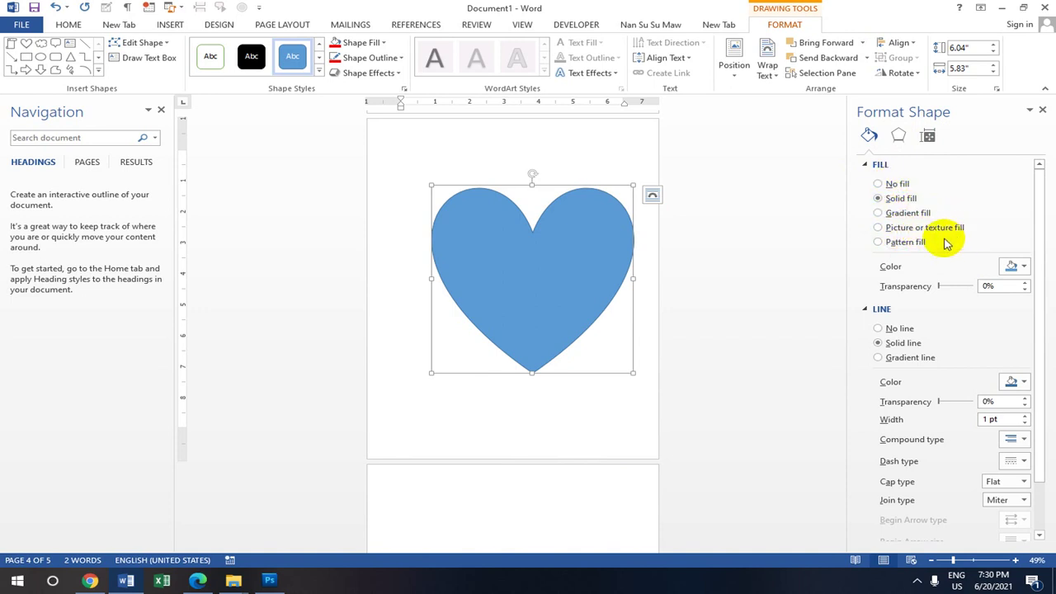
Step: Try diagonal-stripe pattern fills, then a gradient fill with a yellow stop on the heart
{"action": "left_click", "coordinate": [878, 243]}
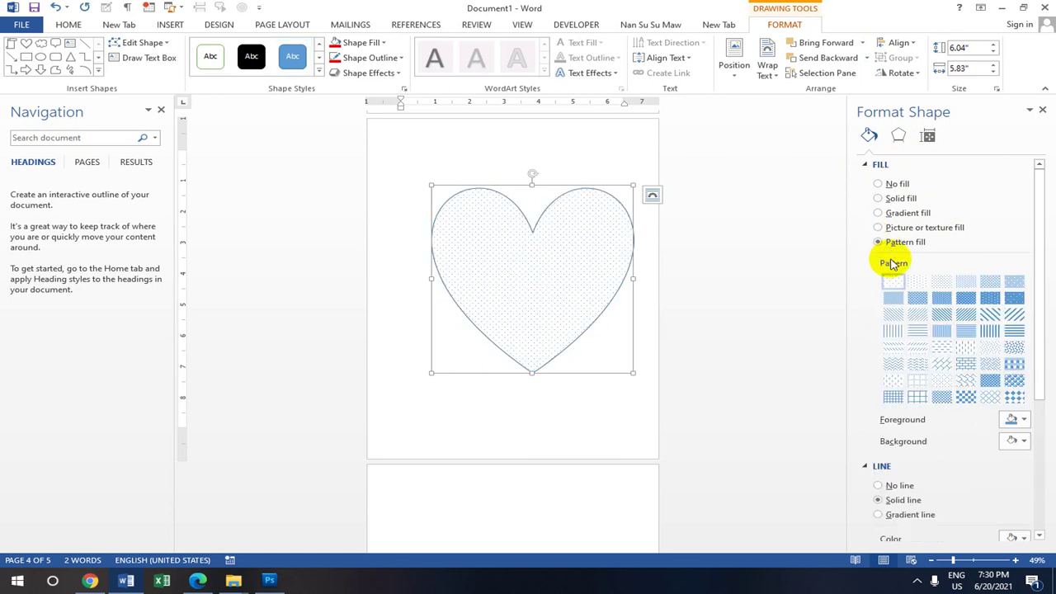
{"action": "left_click", "coordinate": [990, 347]}
{"action": "left_click", "coordinate": [994, 321]}
{"action": "left_click", "coordinate": [1014, 318]}
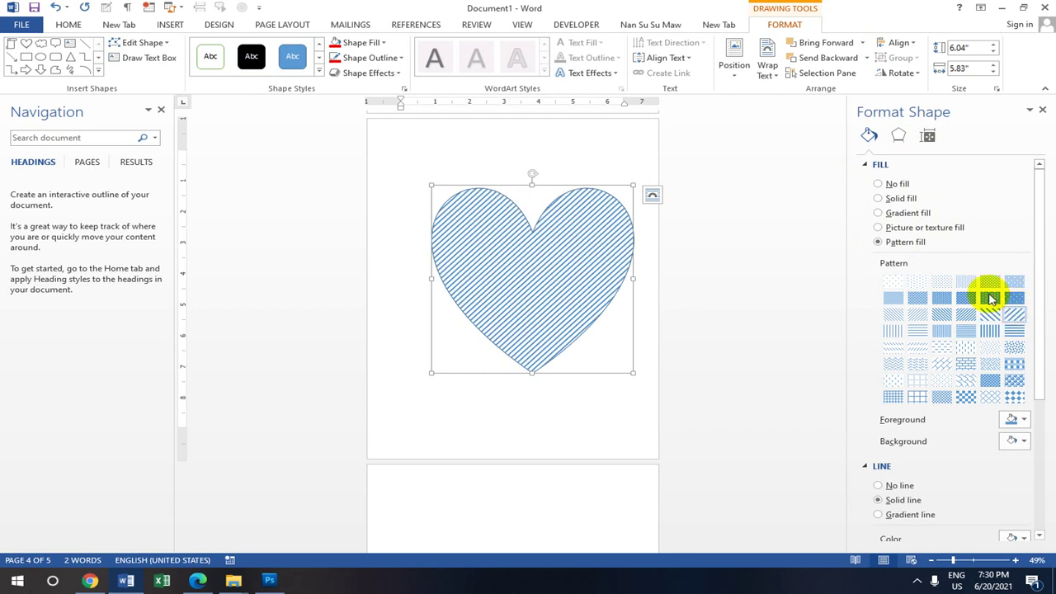
{"action": "left_click", "coordinate": [880, 212]}
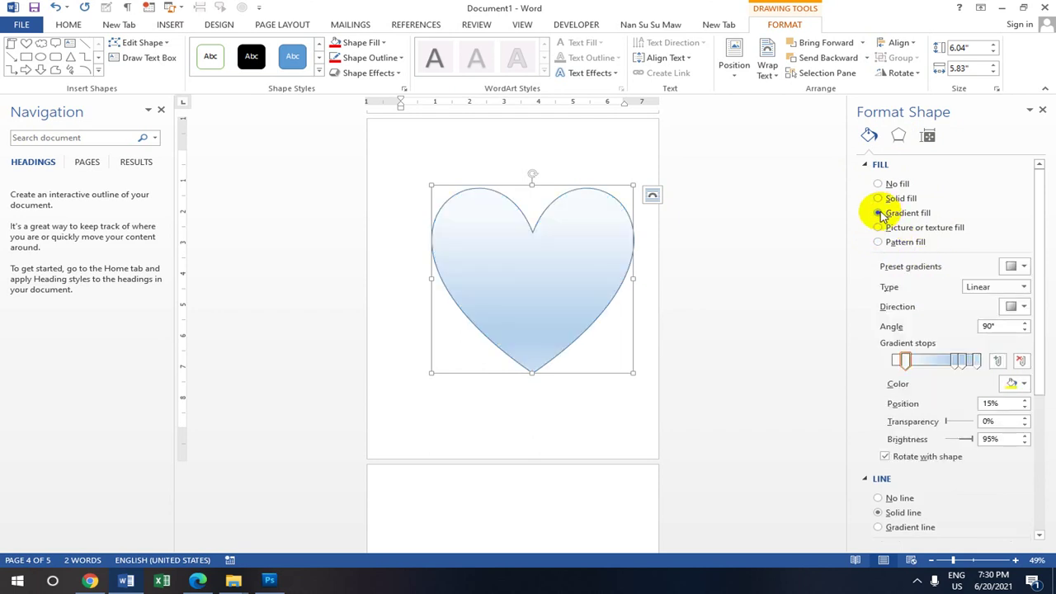
{"action": "left_click", "coordinate": [1023, 383]}
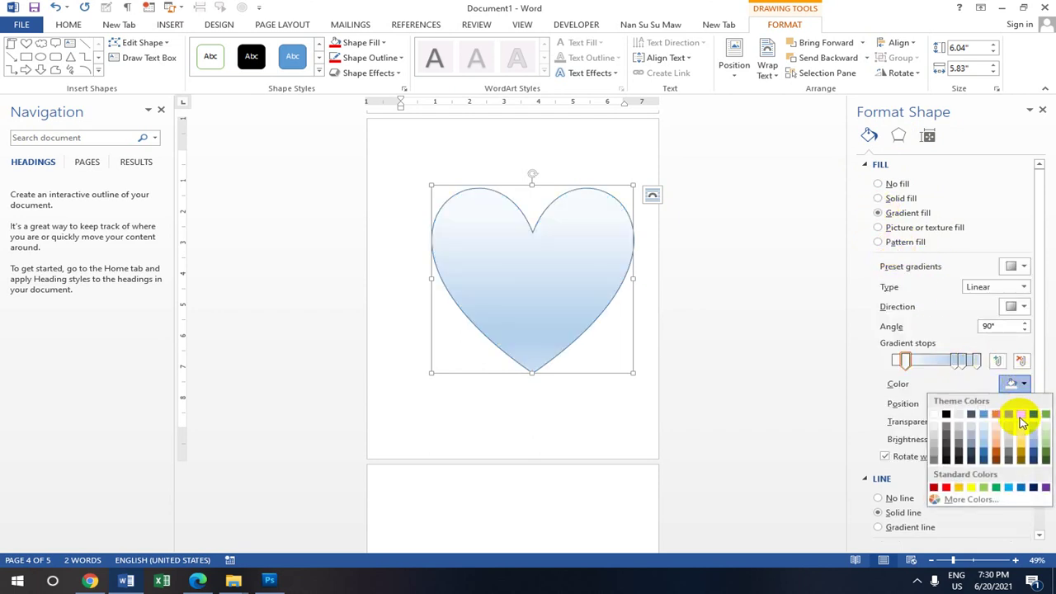
{"action": "left_click", "coordinate": [973, 487]}
Step: Give the heart a solid fill with a purple outline
{"action": "left_click", "coordinate": [879, 199]}
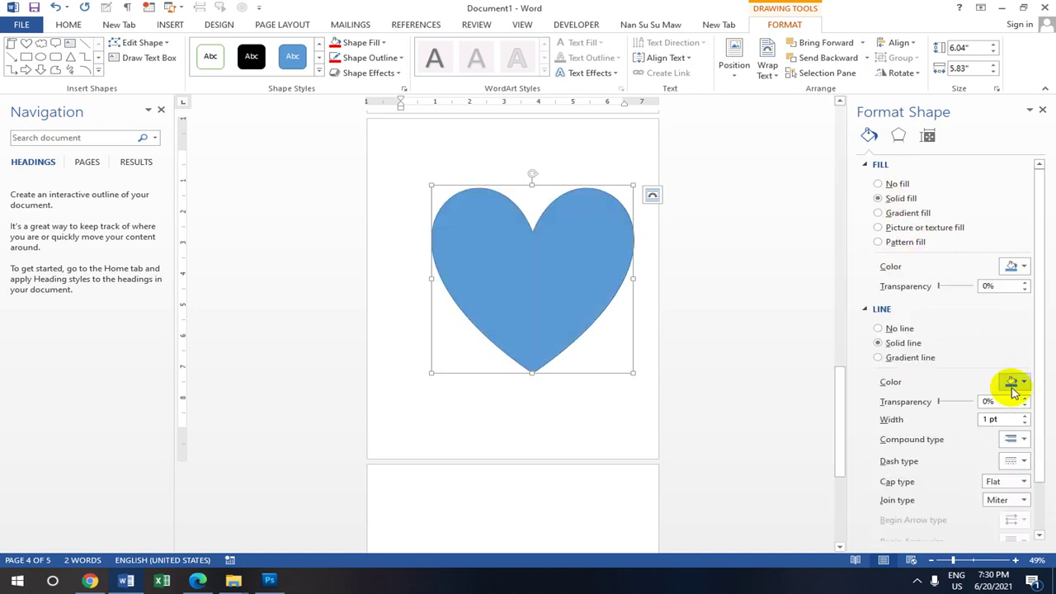
{"action": "left_click", "coordinate": [1022, 383]}
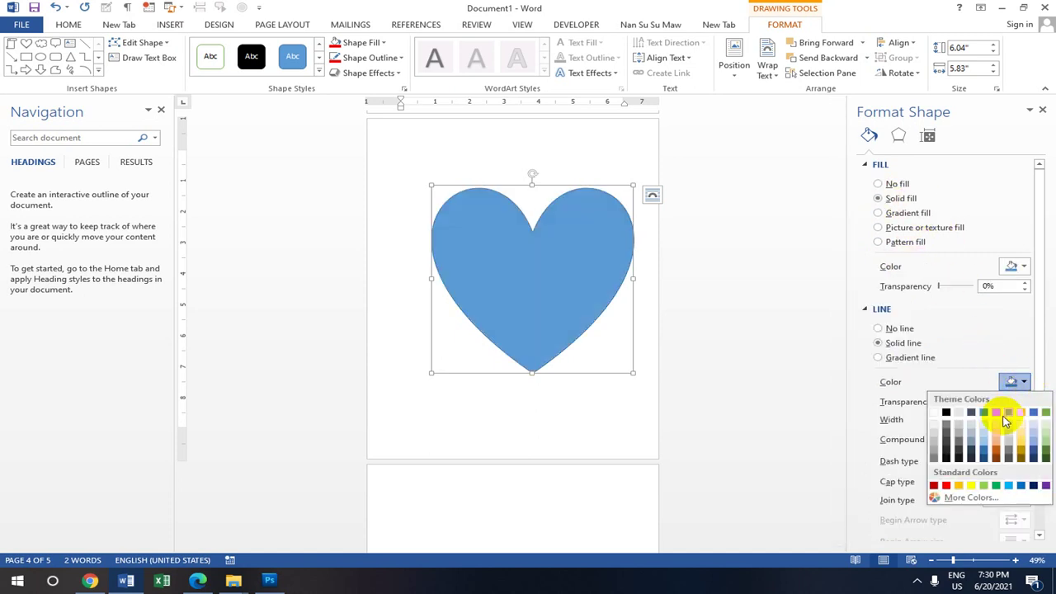
{"action": "left_click", "coordinate": [1037, 488]}
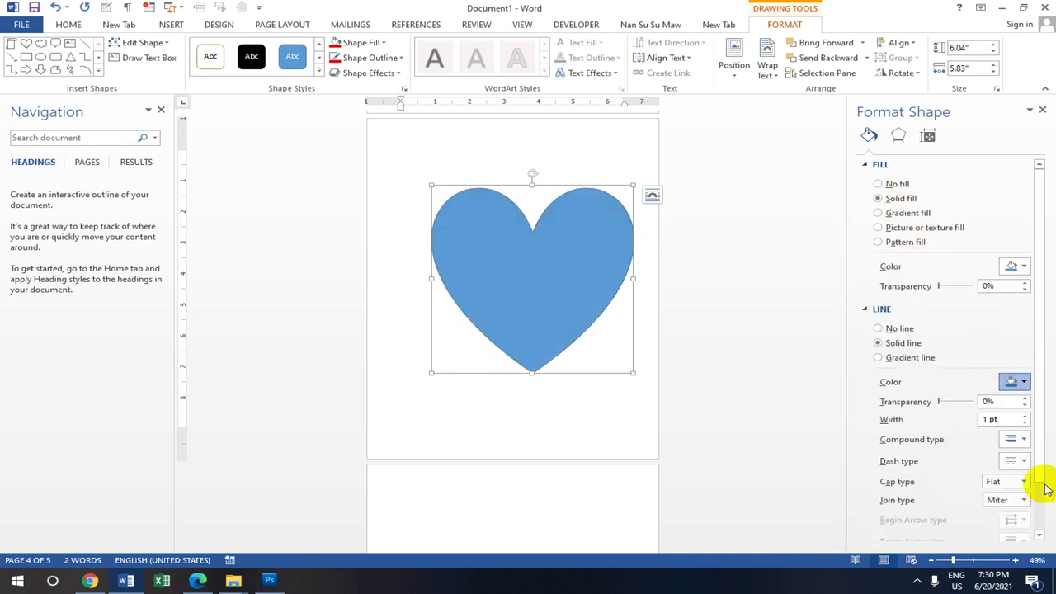
Step: Switch the heart's fill to Picture or texture fill
{"action": "left_click", "coordinate": [877, 227]}
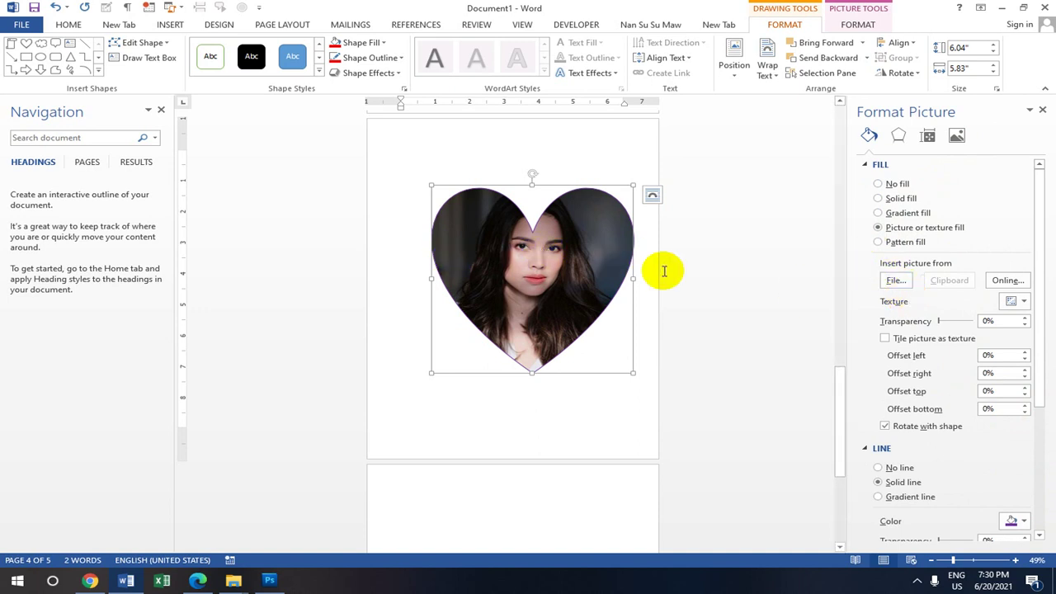
{"action": "scroll", "coordinate": [544, 263], "scroll_direction": "down", "scroll_amount": 1}
{"action": "scroll", "coordinate": [540, 251], "scroll_direction": "up", "scroll_amount": 2}
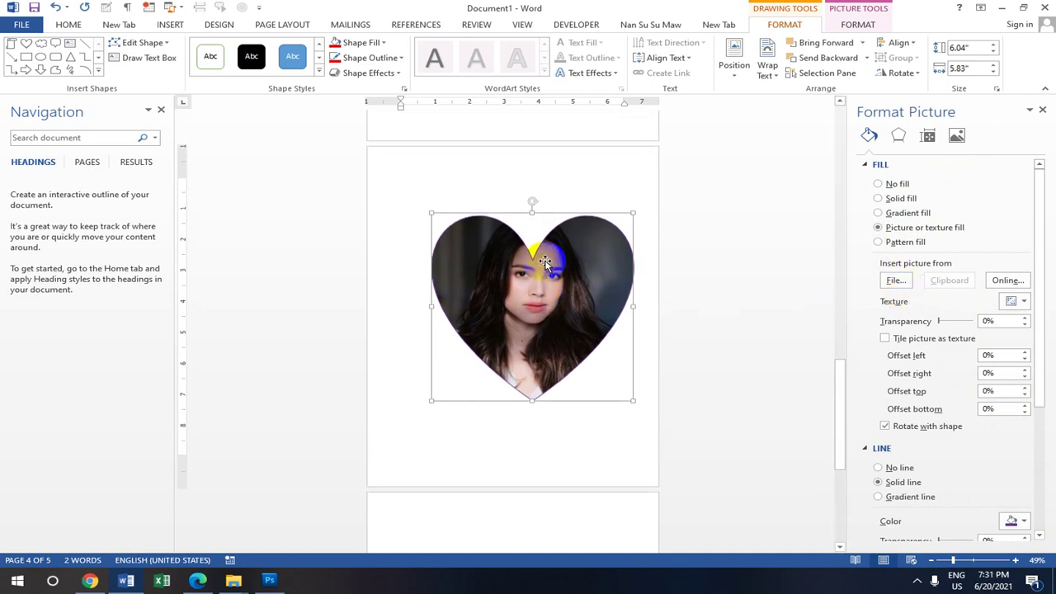
{"action": "scroll", "coordinate": [536, 242], "scroll_direction": "down", "scroll_amount": 2}
{"action": "scroll", "coordinate": [541, 241], "scroll_direction": "down", "scroll_amount": 2}
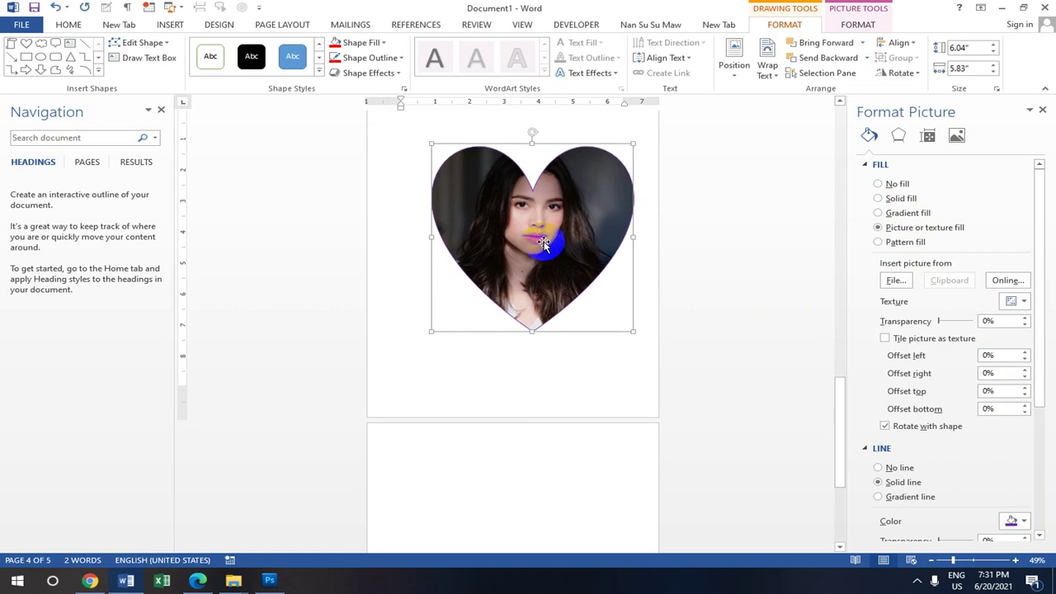
{"action": "key", "text": "ctrl+z"}
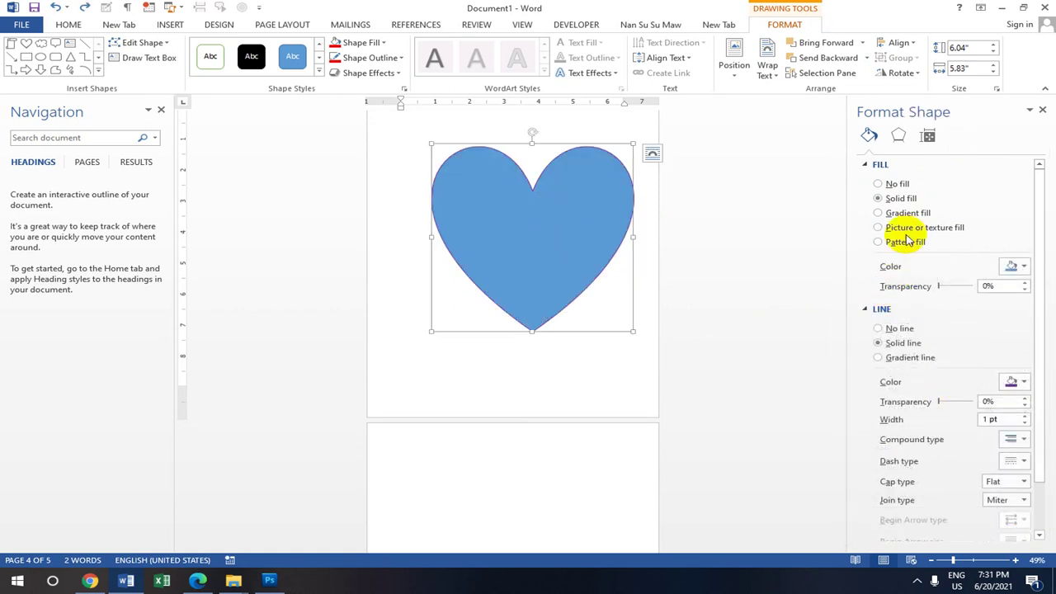
{"action": "left_click", "coordinate": [880, 228]}
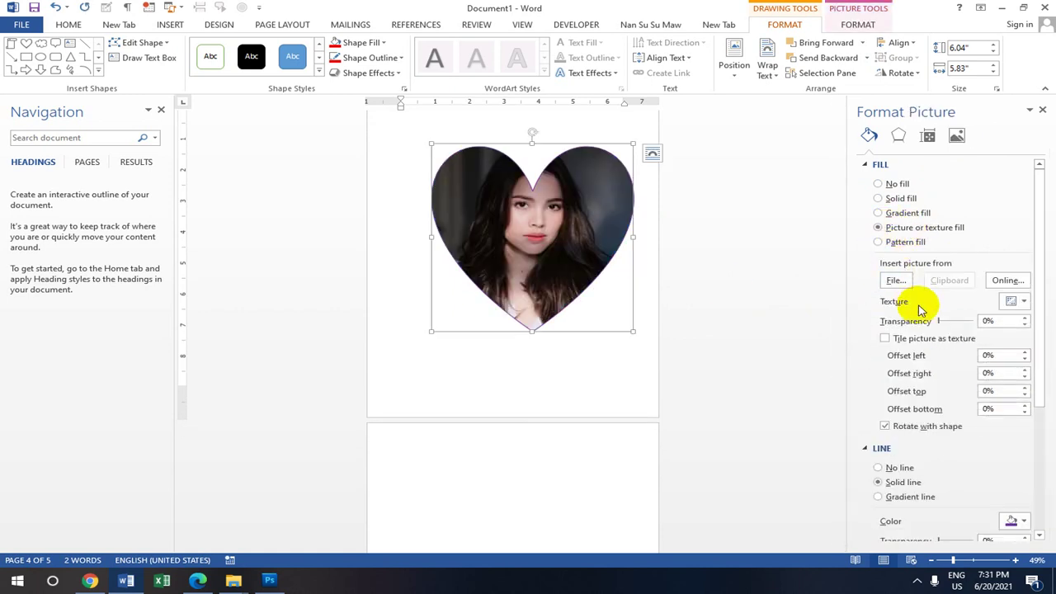
Step: Fill the heart with Insert.jpg from the Desktop, then deselect it
{"action": "left_click", "coordinate": [906, 283]}
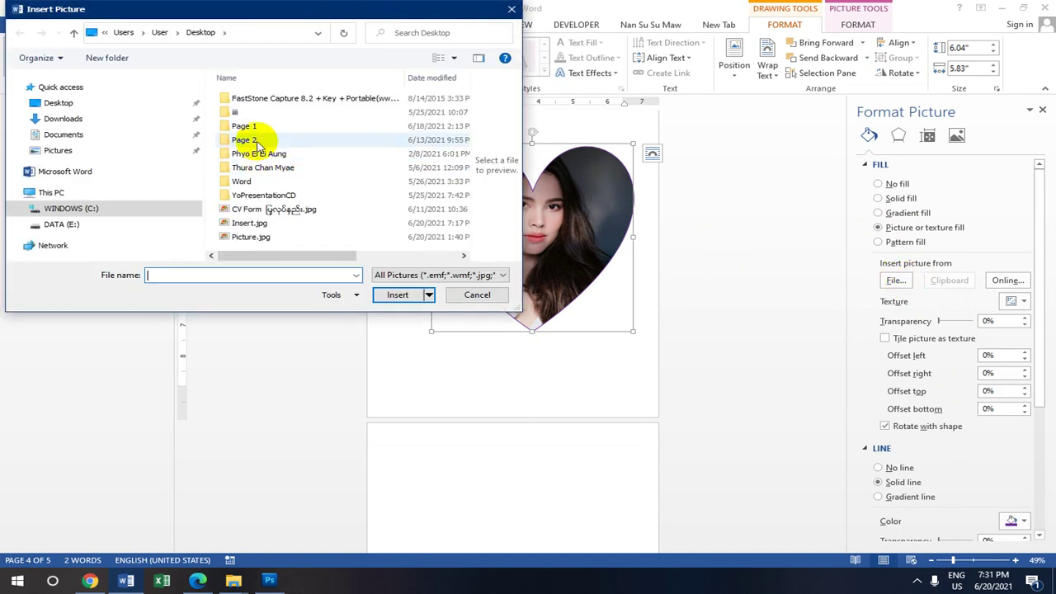
{"action": "left_click", "coordinate": [89, 110]}
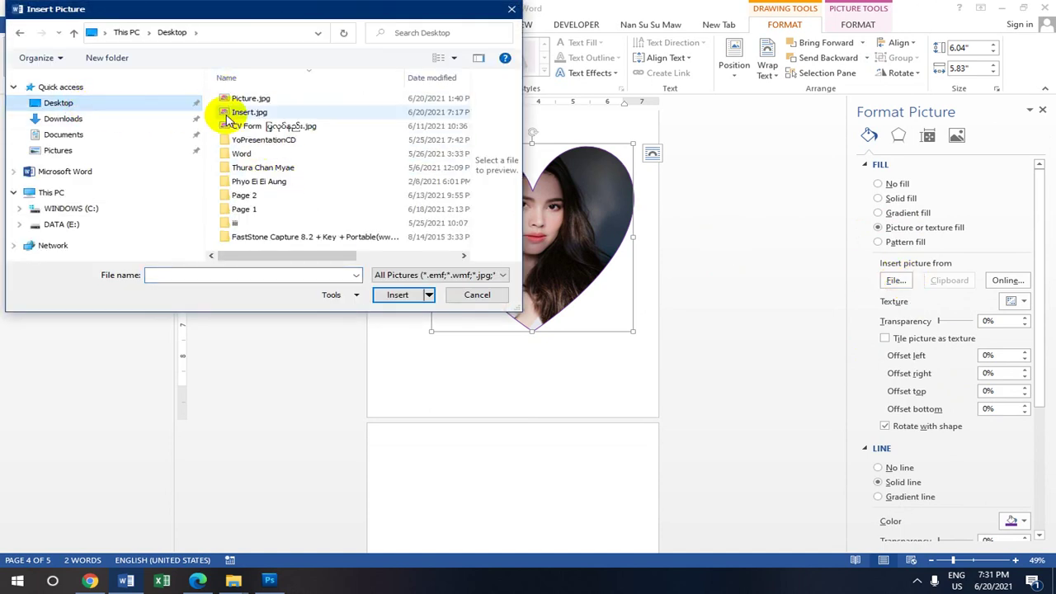
{"action": "left_click", "coordinate": [256, 112]}
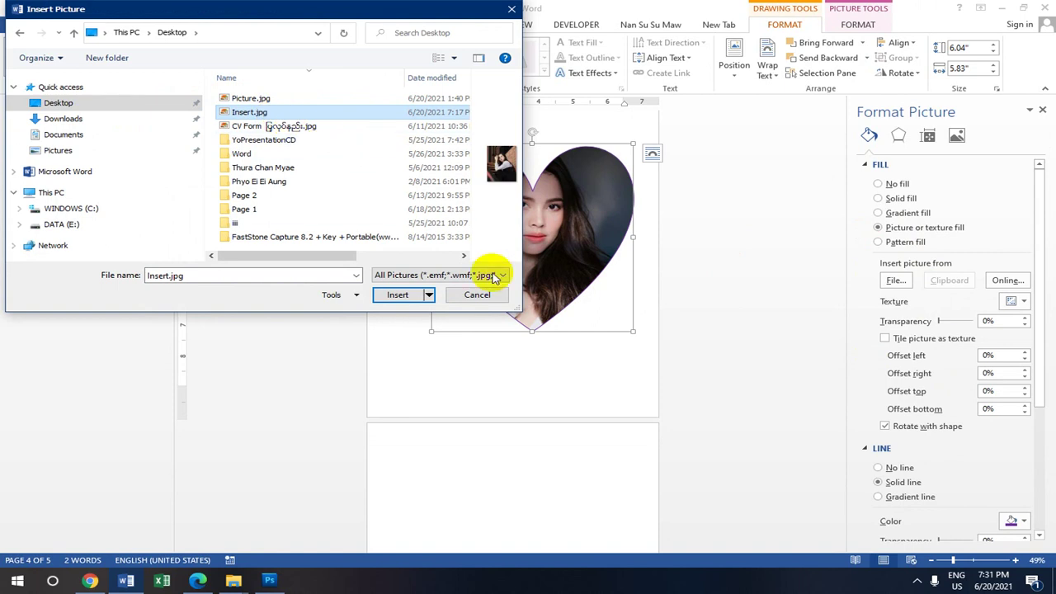
{"action": "left_click", "coordinate": [398, 295]}
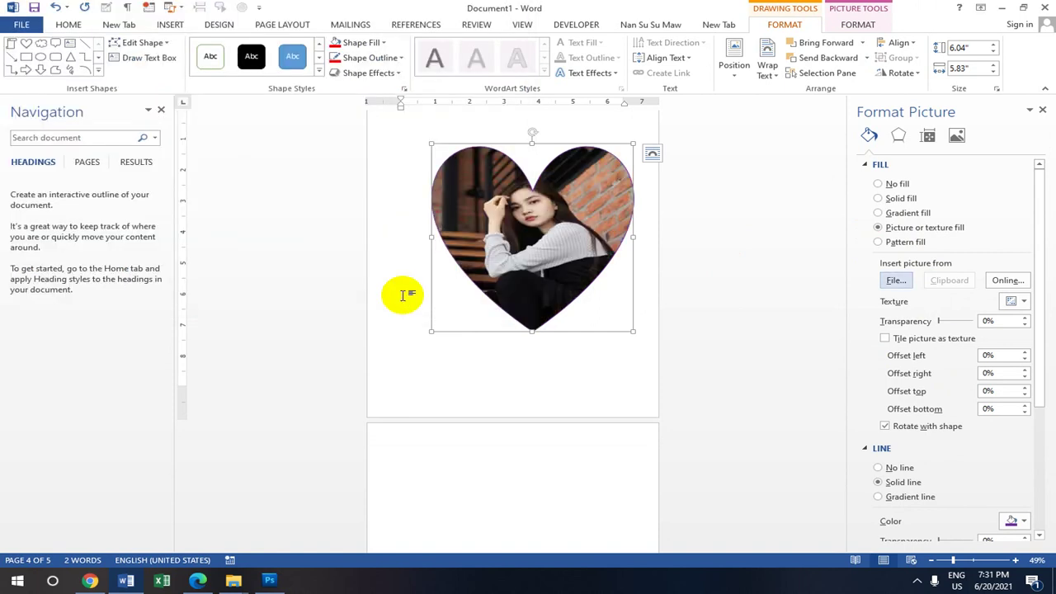
{"action": "scroll", "coordinate": [535, 237], "scroll_direction": "up", "scroll_amount": 1}
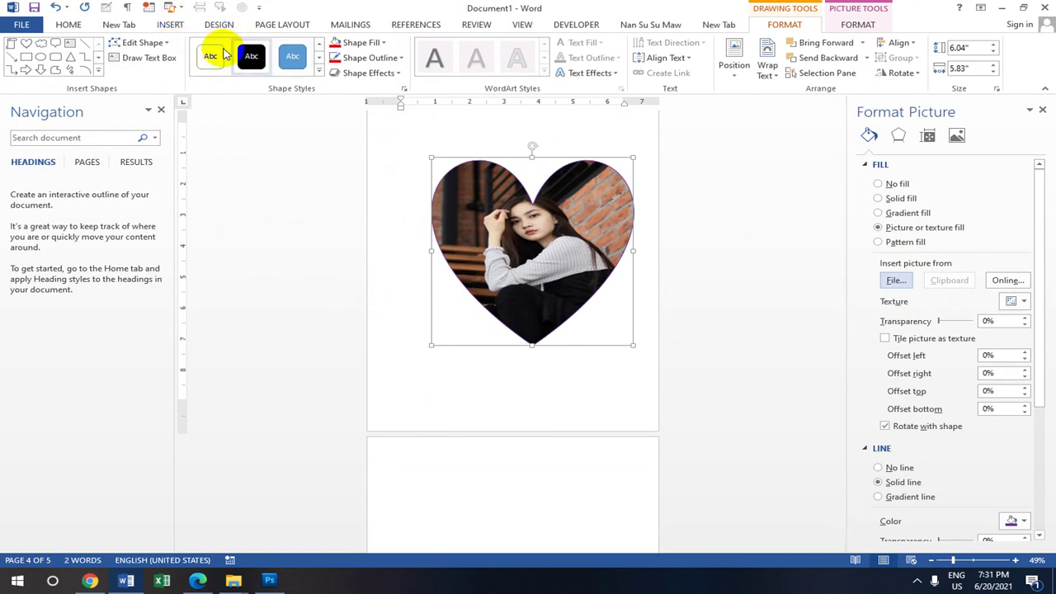
{"action": "scroll", "coordinate": [537, 161], "scroll_direction": "down", "scroll_amount": 1}
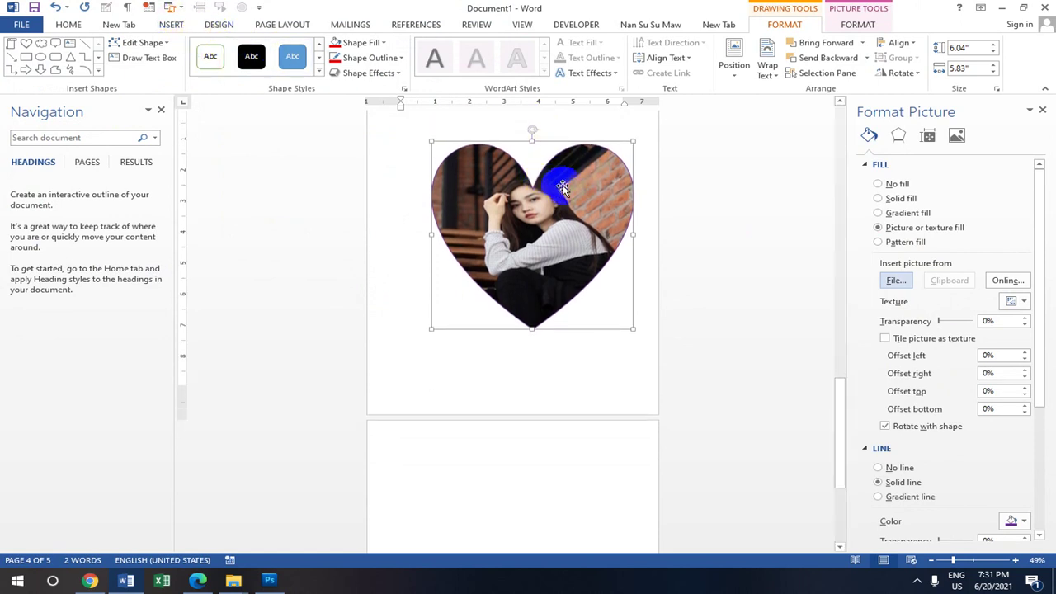
{"action": "left_click", "coordinate": [700, 165]}
{"action": "scroll", "coordinate": [534, 215], "scroll_direction": "up", "scroll_amount": 2}
{"action": "scroll", "coordinate": [534, 214], "scroll_direction": "up", "scroll_amount": 1}
{"action": "scroll", "coordinate": [535, 214], "scroll_direction": "up", "scroll_amount": 3}
{"action": "scroll", "coordinate": [536, 216], "scroll_direction": "up", "scroll_amount": 2}
{"action": "scroll", "coordinate": [536, 216], "scroll_direction": "up", "scroll_amount": 2}
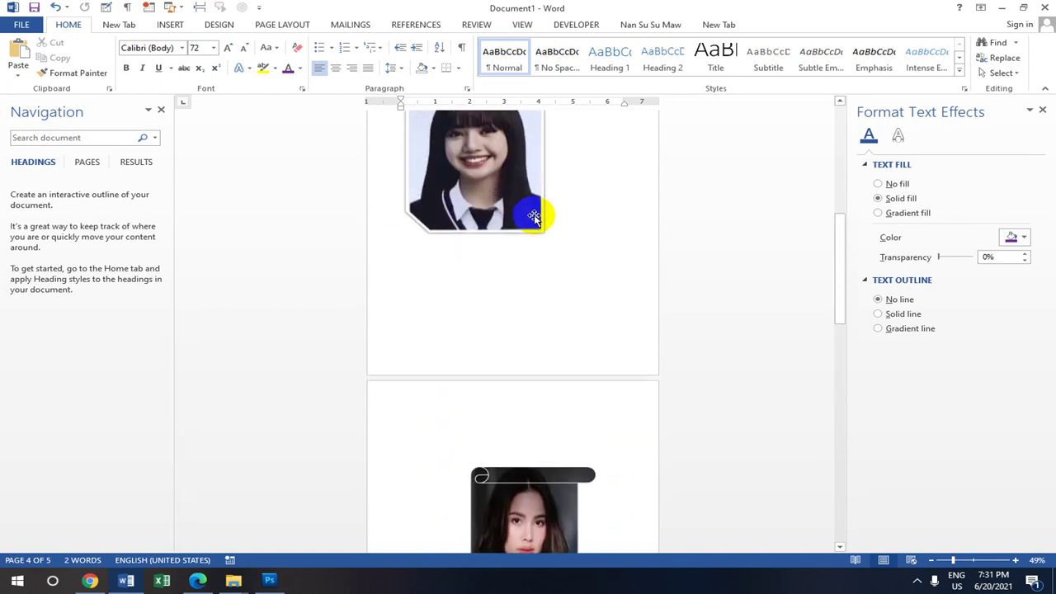
Step: Save the document as 042-Insert Picture.docx in the recent Word 2013 lesson folder
{"action": "left_click", "coordinate": [25, 24]}
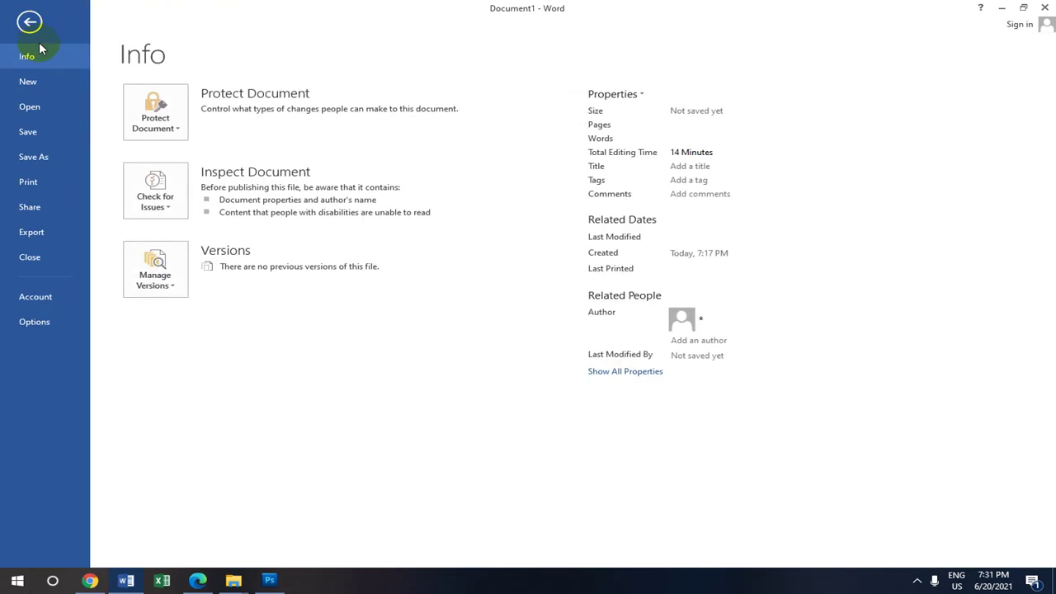
{"action": "left_click", "coordinate": [37, 156]}
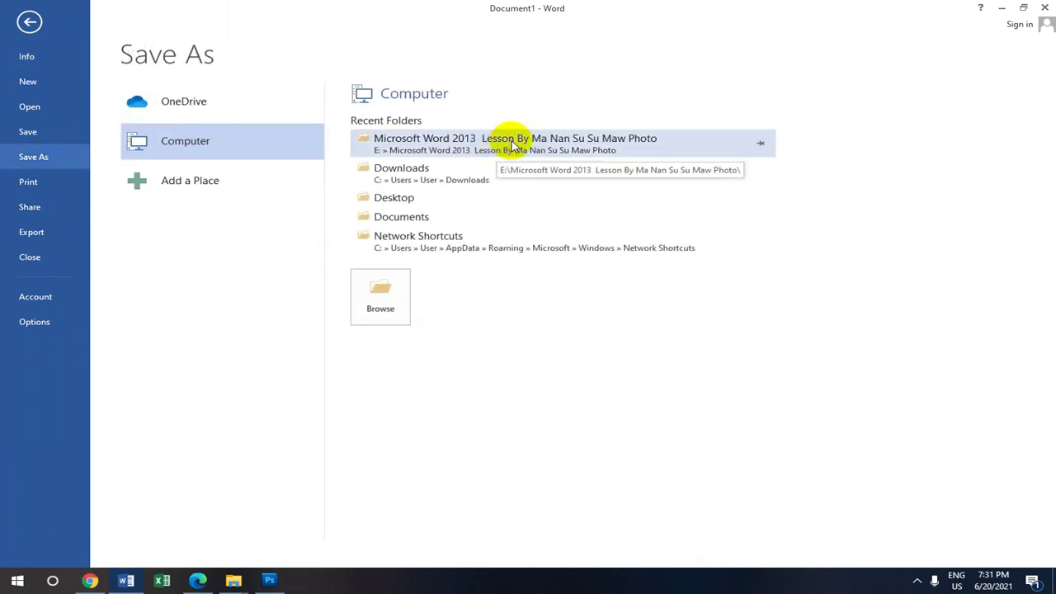
{"action": "left_click", "coordinate": [513, 146]}
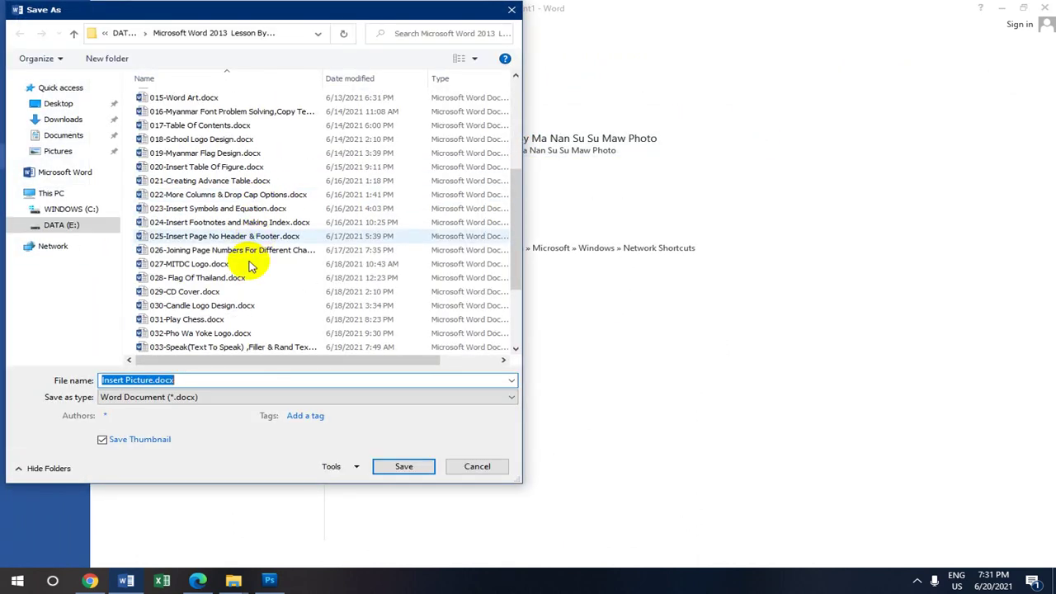
{"action": "scroll", "coordinate": [252, 266], "scroll_direction": "down", "scroll_amount": 3}
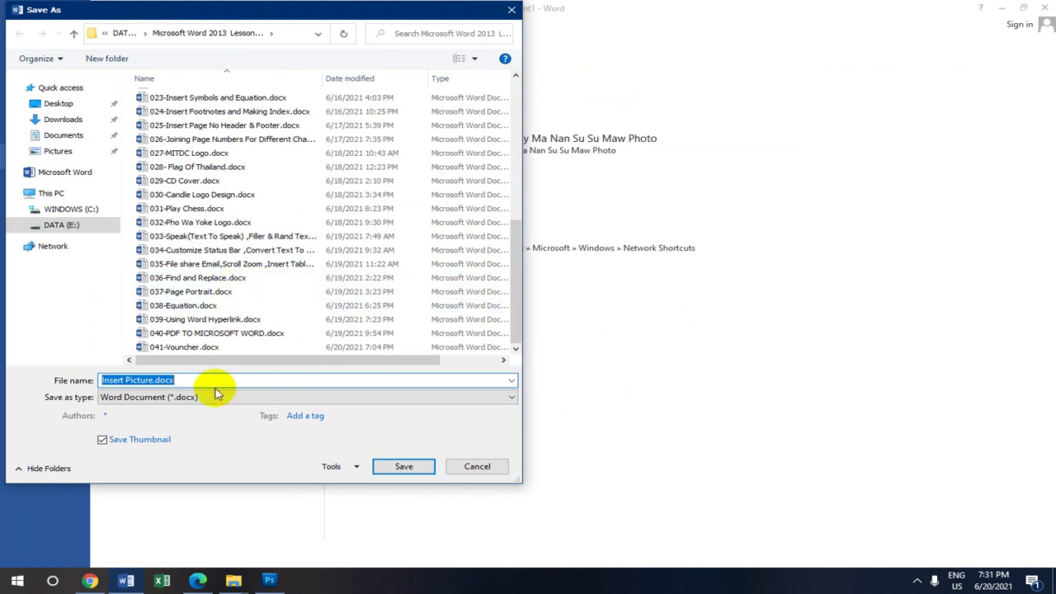
{"action": "type", "text": "042-"}
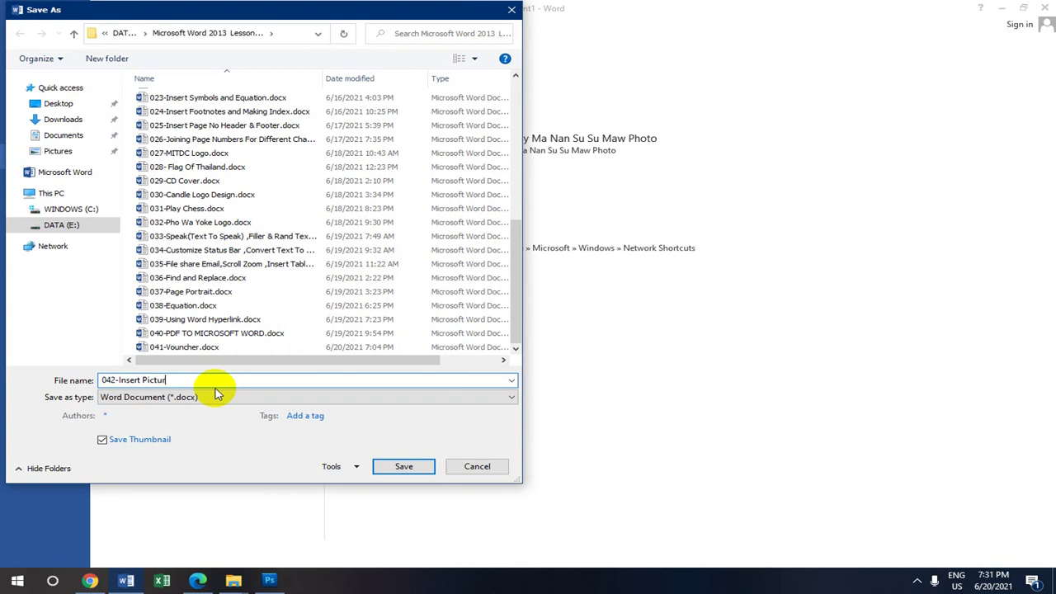
{"action": "left_click", "coordinate": [402, 466]}
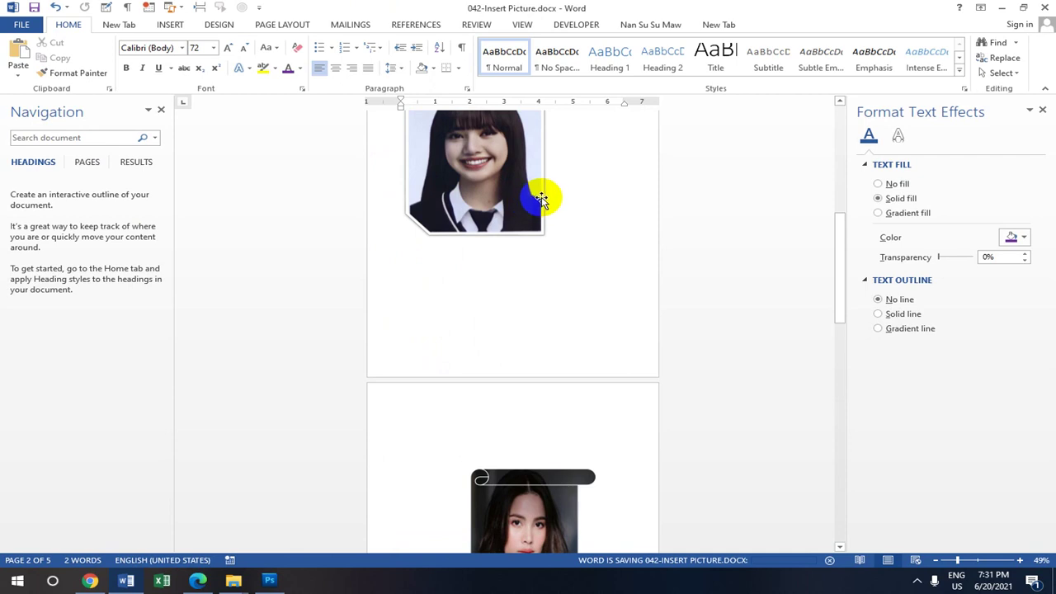
{"action": "scroll", "coordinate": [542, 194], "scroll_direction": "up", "scroll_amount": 3}
{"action": "scroll", "coordinate": [542, 195], "scroll_direction": "up", "scroll_amount": 2}
{"action": "scroll", "coordinate": [542, 195], "scroll_direction": "up", "scroll_amount": 2}
{"action": "scroll", "coordinate": [536, 186], "scroll_direction": "up", "scroll_amount": 2}
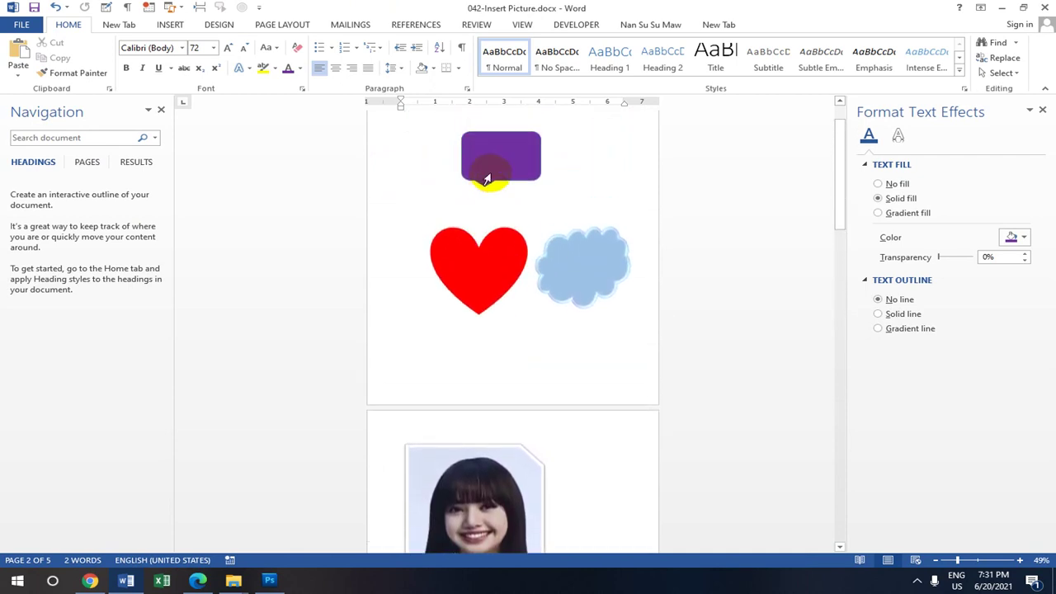
{"action": "scroll", "coordinate": [524, 191], "scroll_direction": "up", "scroll_amount": 1}
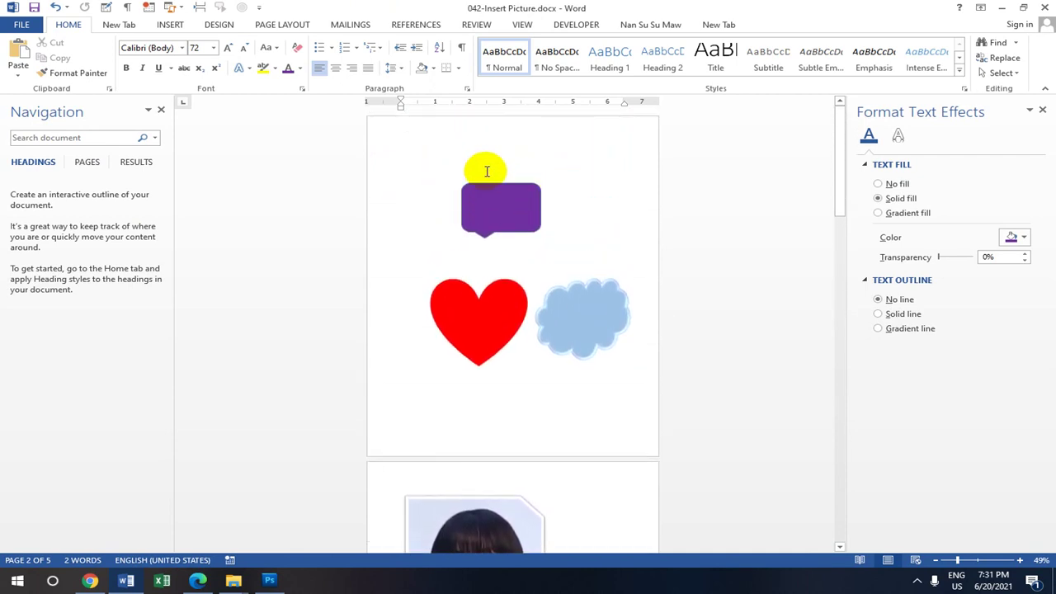
{"action": "scroll", "coordinate": [514, 198], "scroll_direction": "down", "scroll_amount": 1}
{"action": "scroll", "coordinate": [528, 255], "scroll_direction": "down", "scroll_amount": 2}
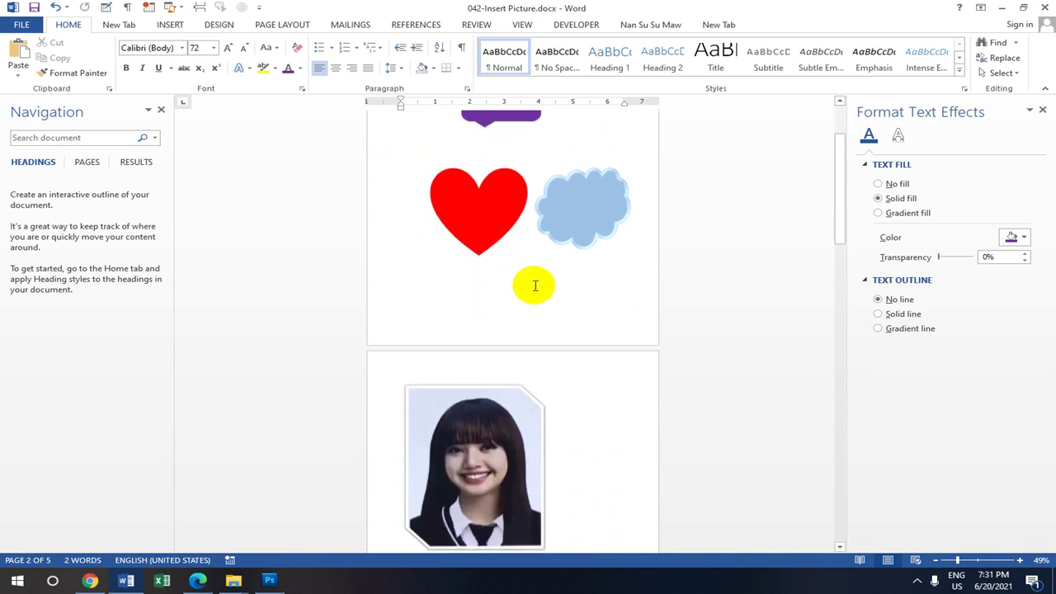
{"action": "scroll", "coordinate": [536, 290], "scroll_direction": "down", "scroll_amount": 4}
{"action": "scroll", "coordinate": [532, 273], "scroll_direction": "down", "scroll_amount": 2}
{"action": "scroll", "coordinate": [532, 247], "scroll_direction": "down", "scroll_amount": 3}
{"action": "scroll", "coordinate": [533, 231], "scroll_direction": "up", "scroll_amount": 3}
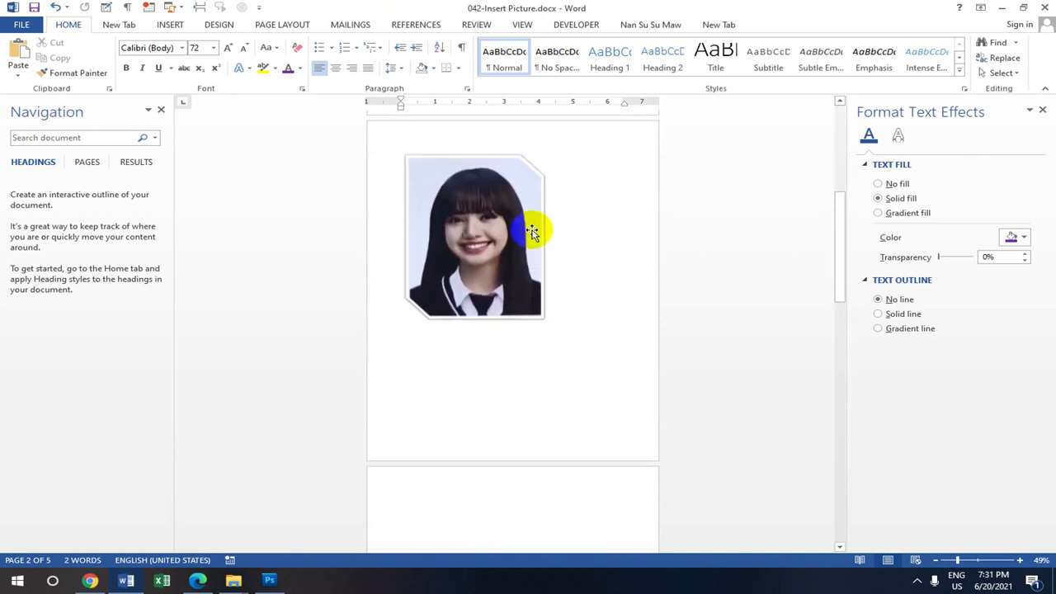